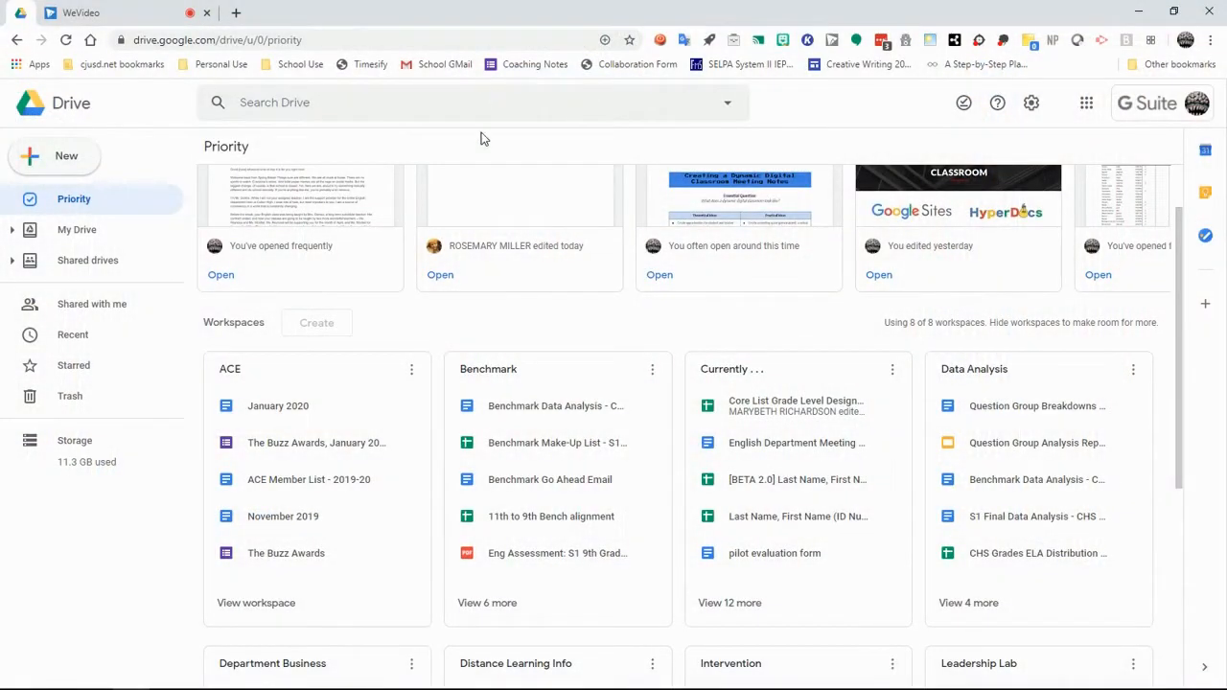
Step: Create a new blank Google Form from Drive
{"action": "left_click", "coordinate": [48, 159]}
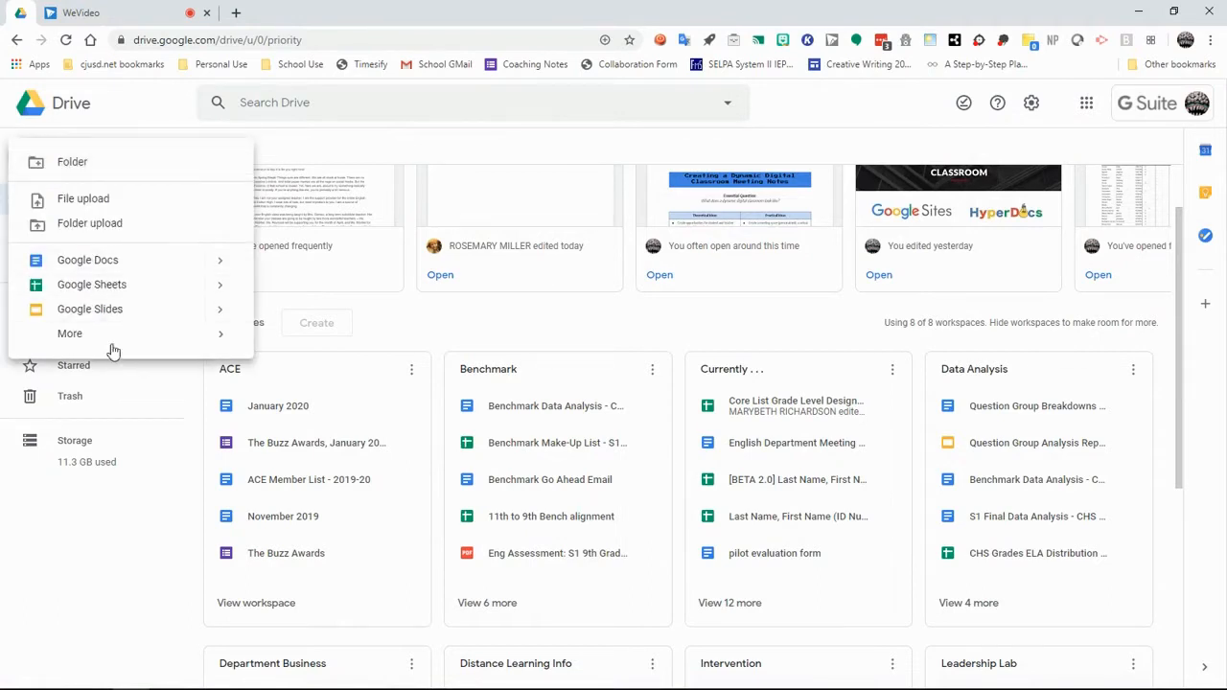
{"action": "mouse_move", "coordinate": [102, 342]}
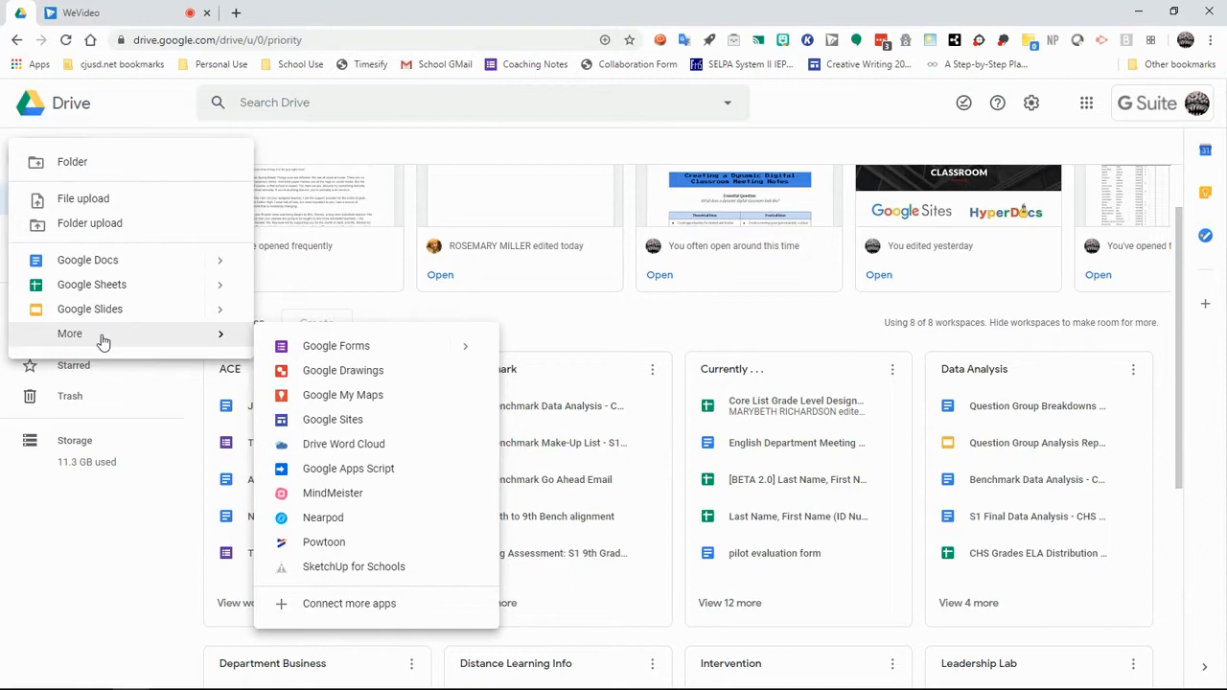
{"action": "left_click", "coordinate": [336, 347]}
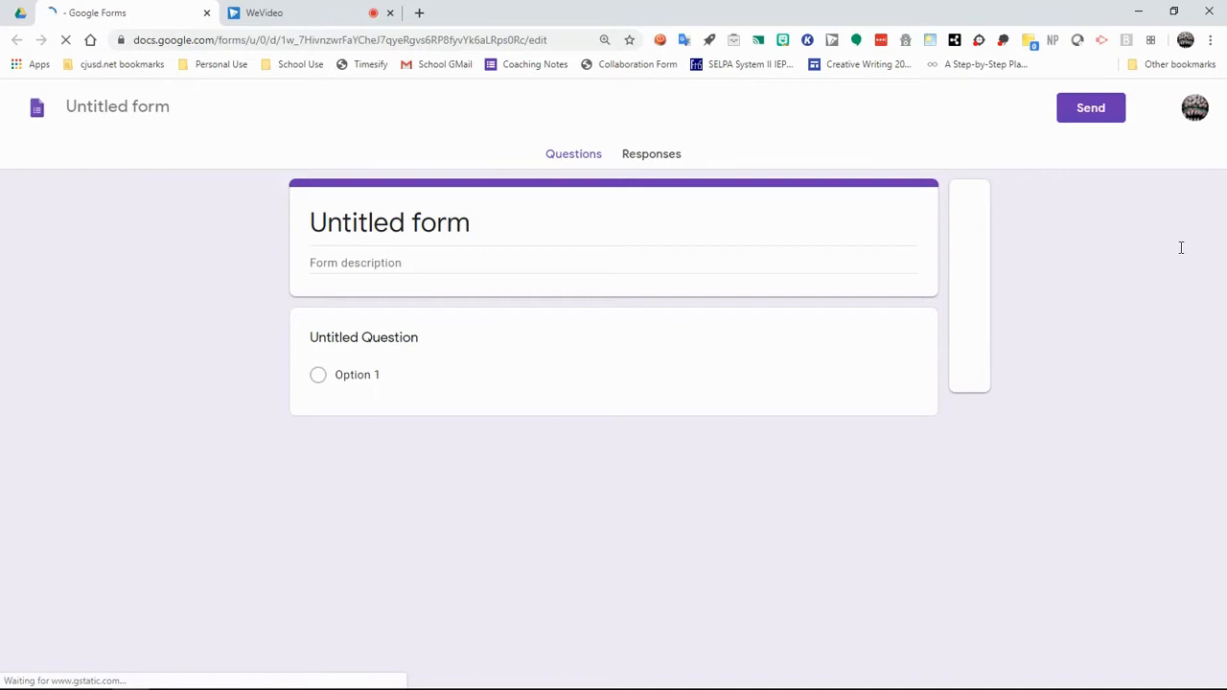
Step: Name the form file "Check-In Form" and give the form the same title
{"action": "left_click", "coordinate": [116, 106]}
{"action": "type", "text": "In Form"}
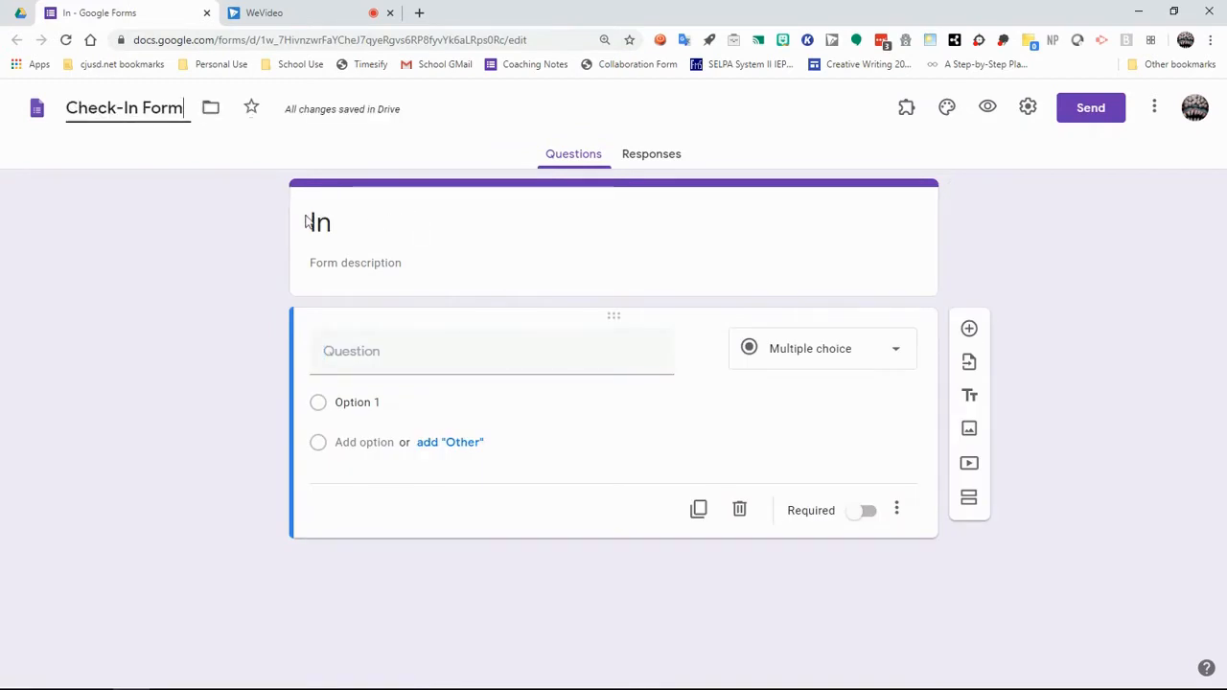
{"action": "left_click", "coordinate": [342, 225]}
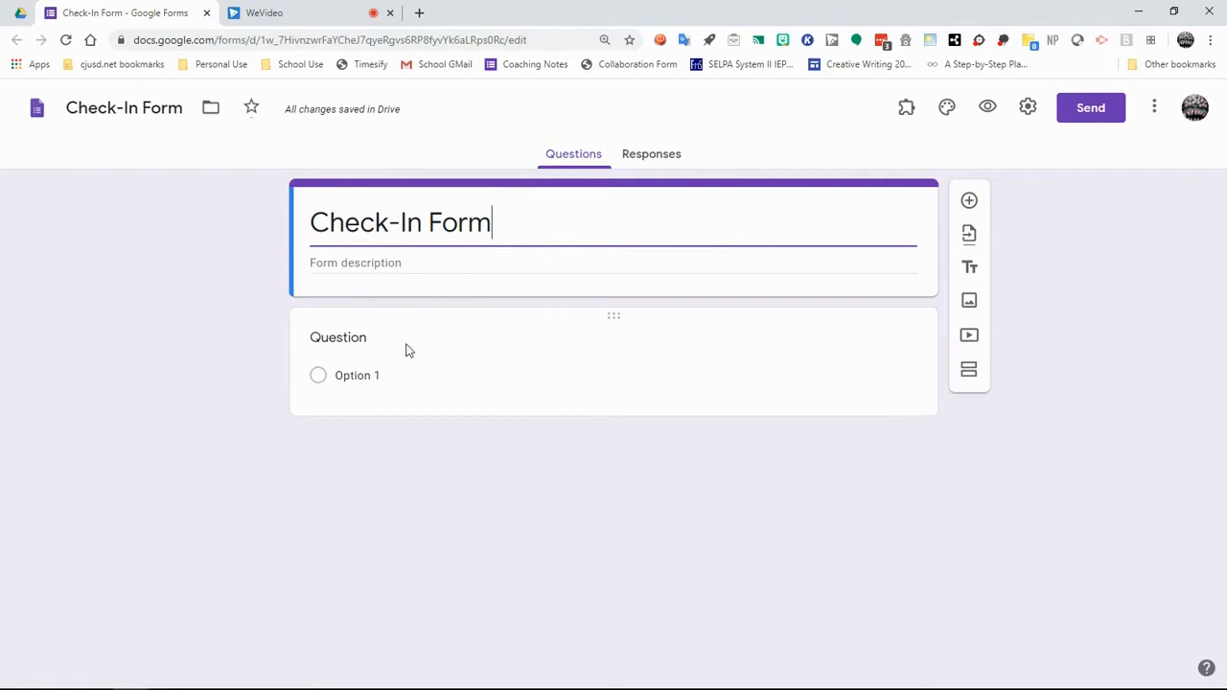
Step: Turn the first question into a required short-answer question reading "Your Name"
{"action": "left_click", "coordinate": [345, 343]}
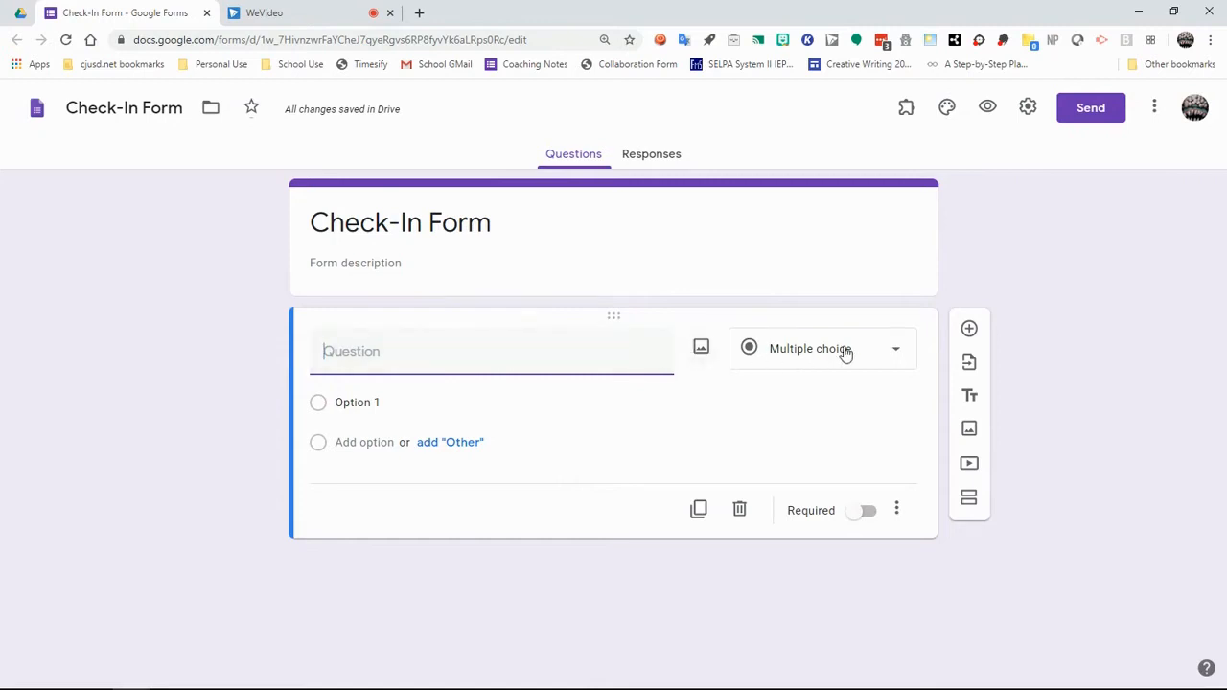
{"action": "left_click", "coordinate": [896, 353]}
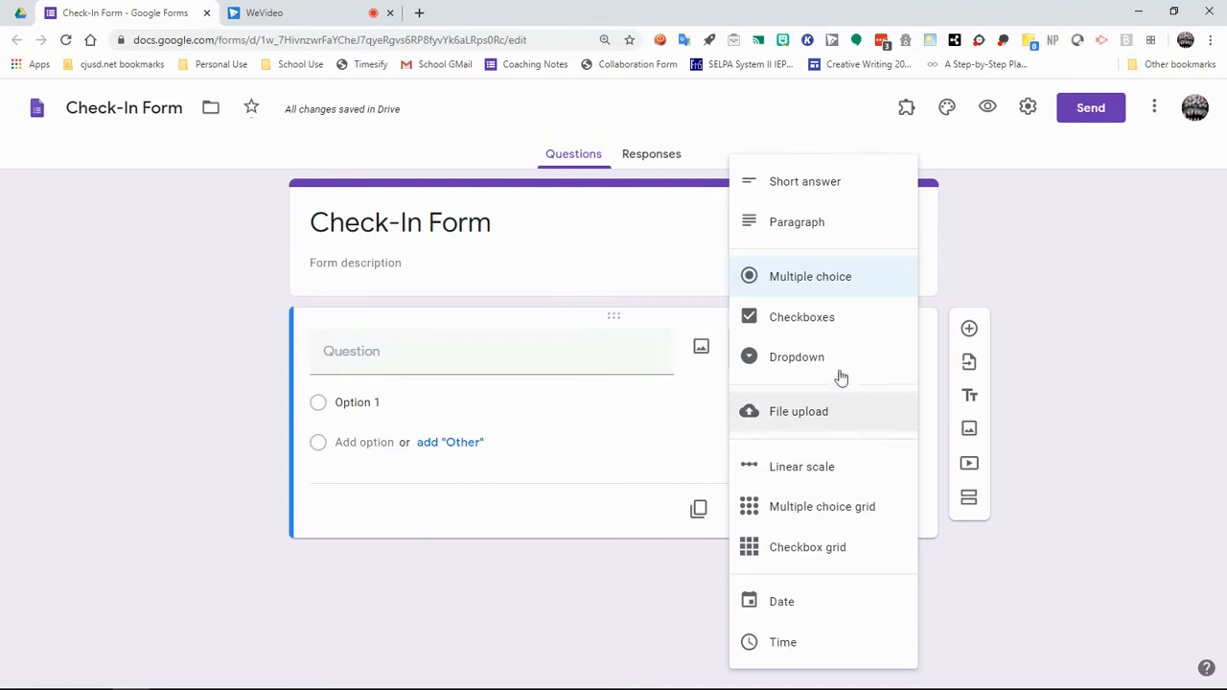
{"action": "left_click", "coordinate": [801, 190]}
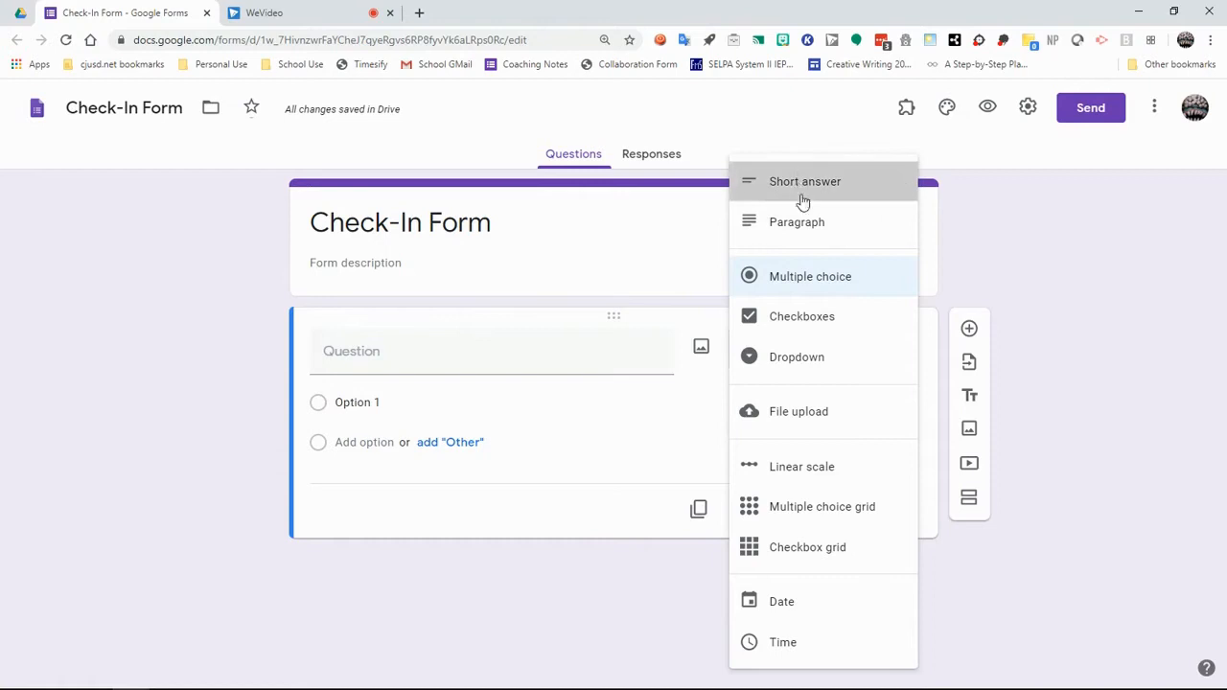
{"action": "left_click", "coordinate": [411, 357]}
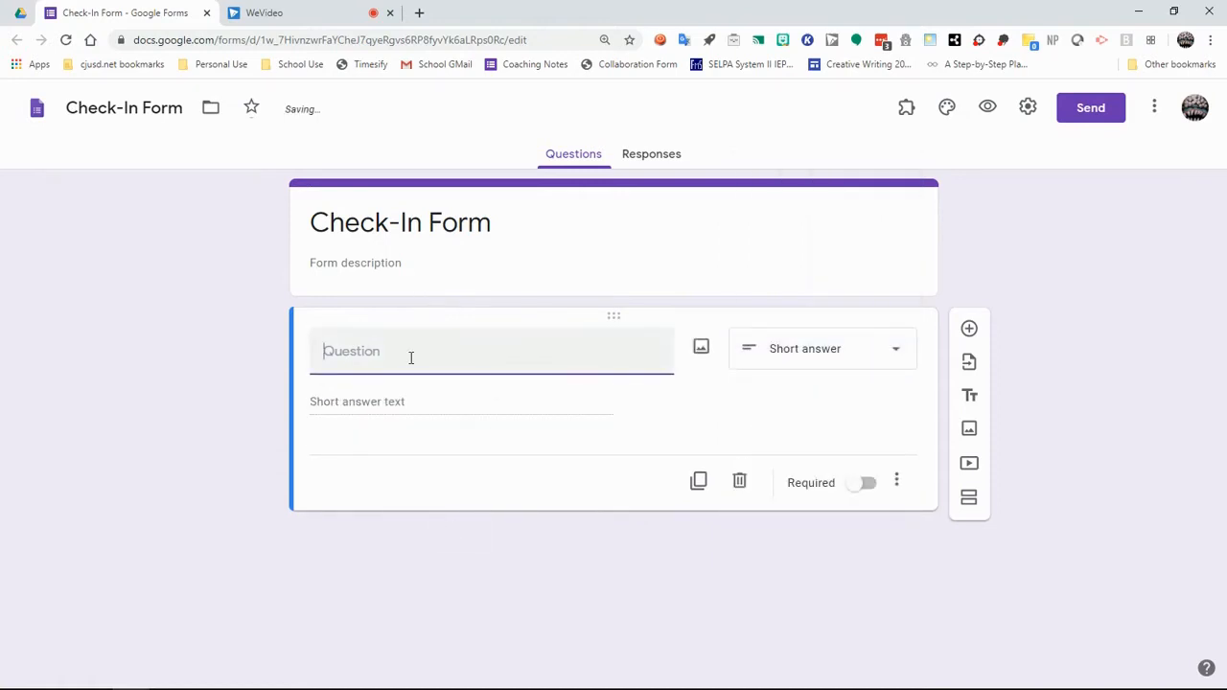
{"action": "type", "text": "Your Name"}
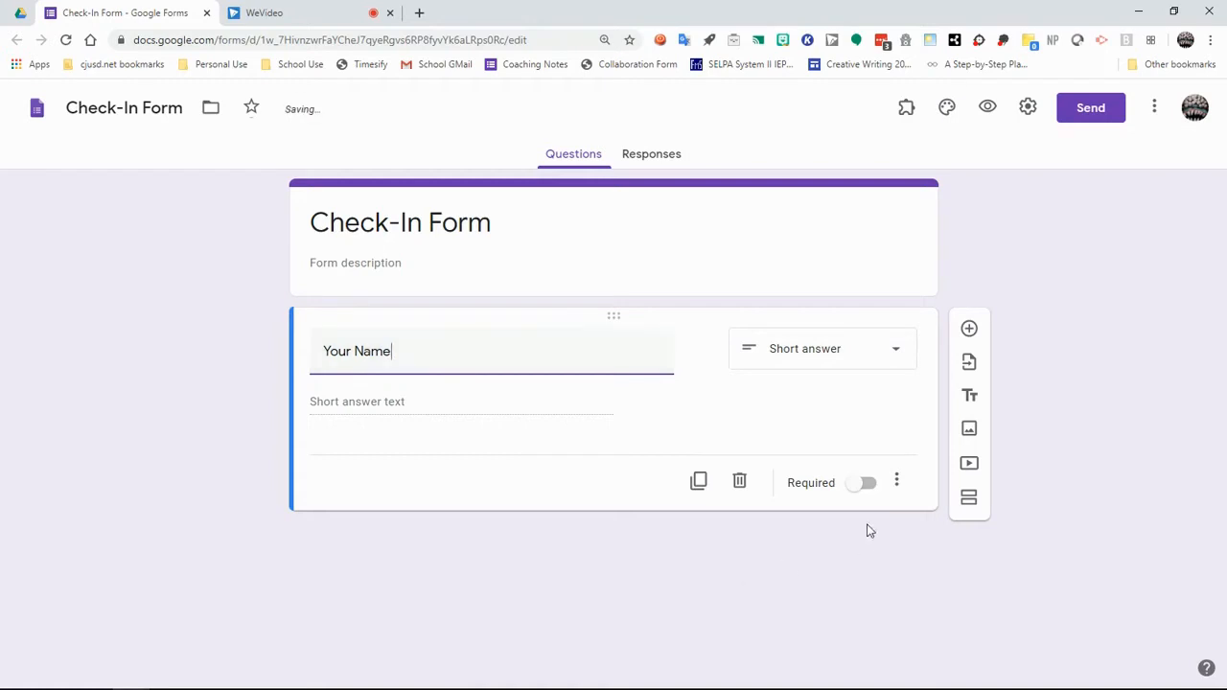
{"action": "left_click", "coordinate": [865, 484]}
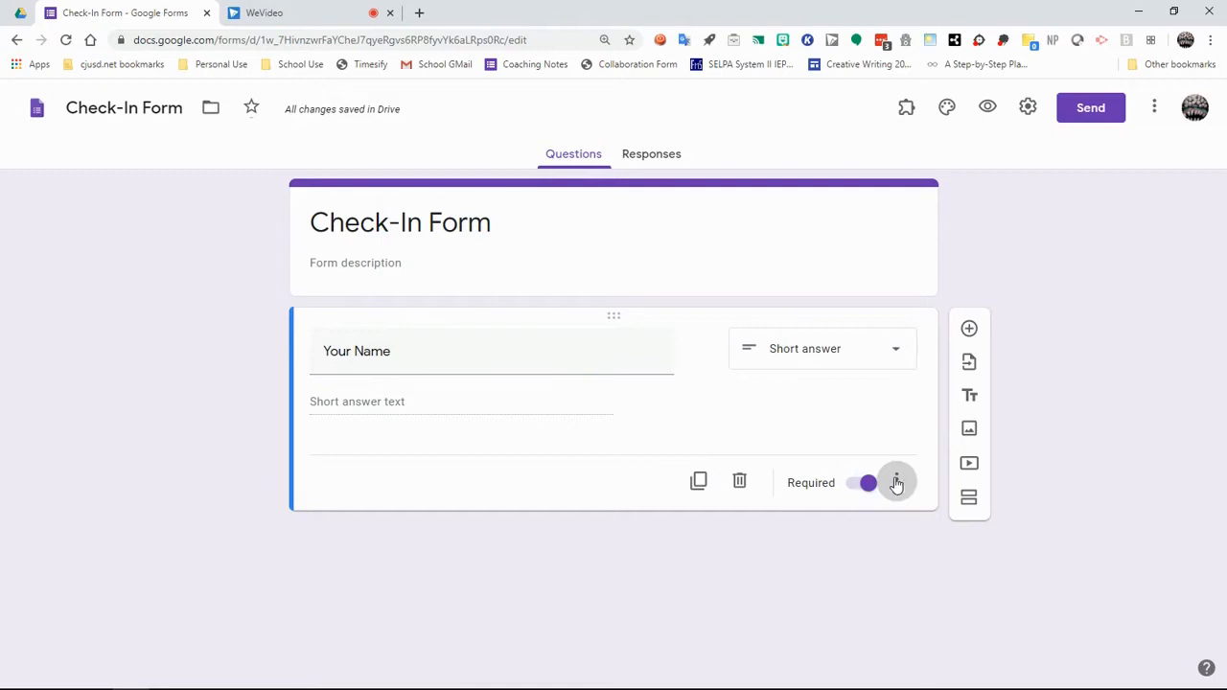
{"action": "left_click", "coordinate": [896, 484]}
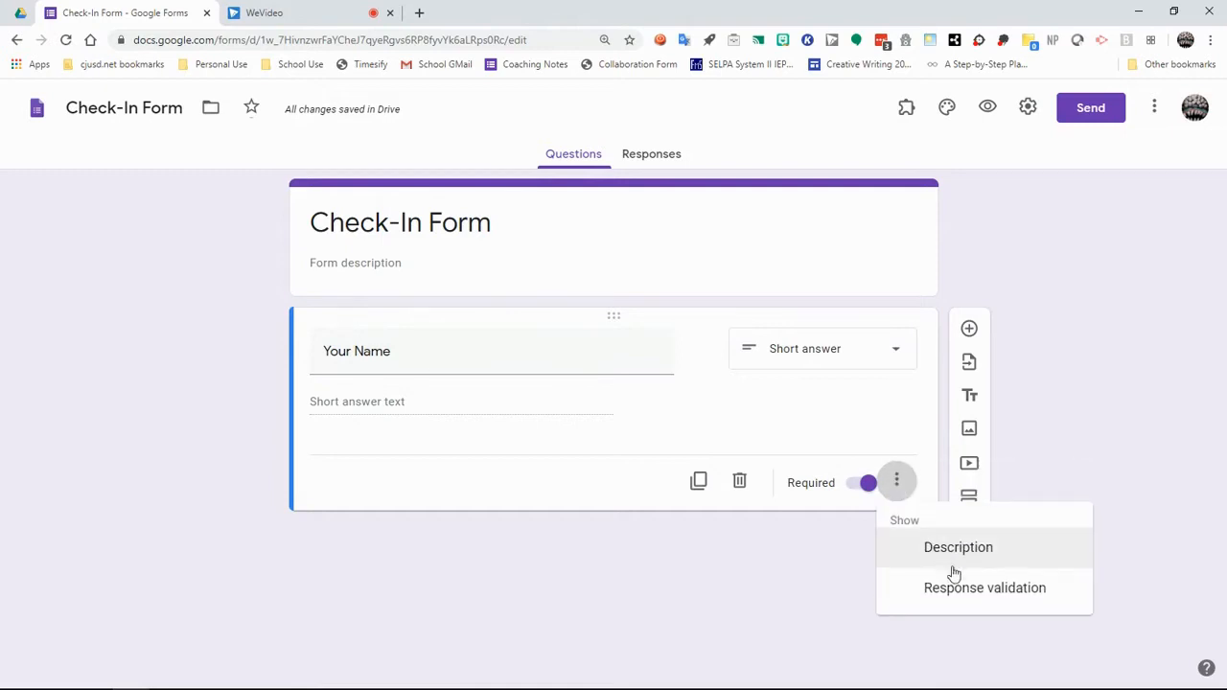
{"action": "left_click", "coordinate": [928, 447]}
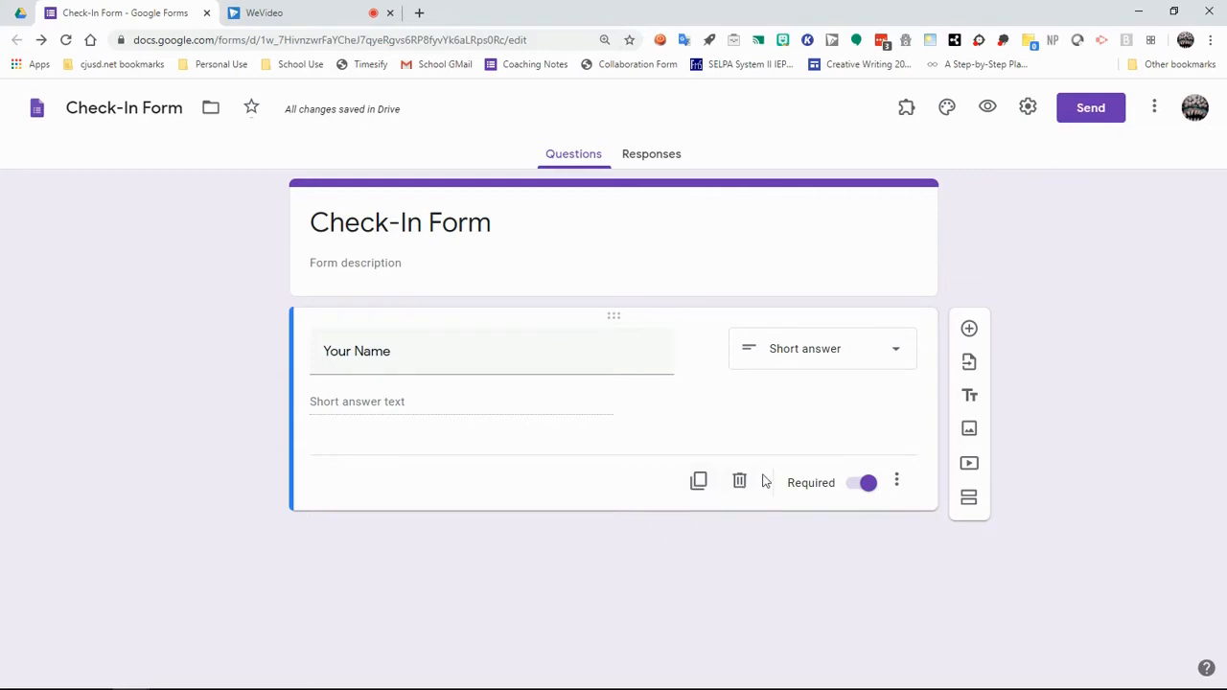
Step: Add a required paragraph question reading "How are you and your family doing at this time? What interesting stories can you share?"
{"action": "left_click", "coordinate": [970, 330]}
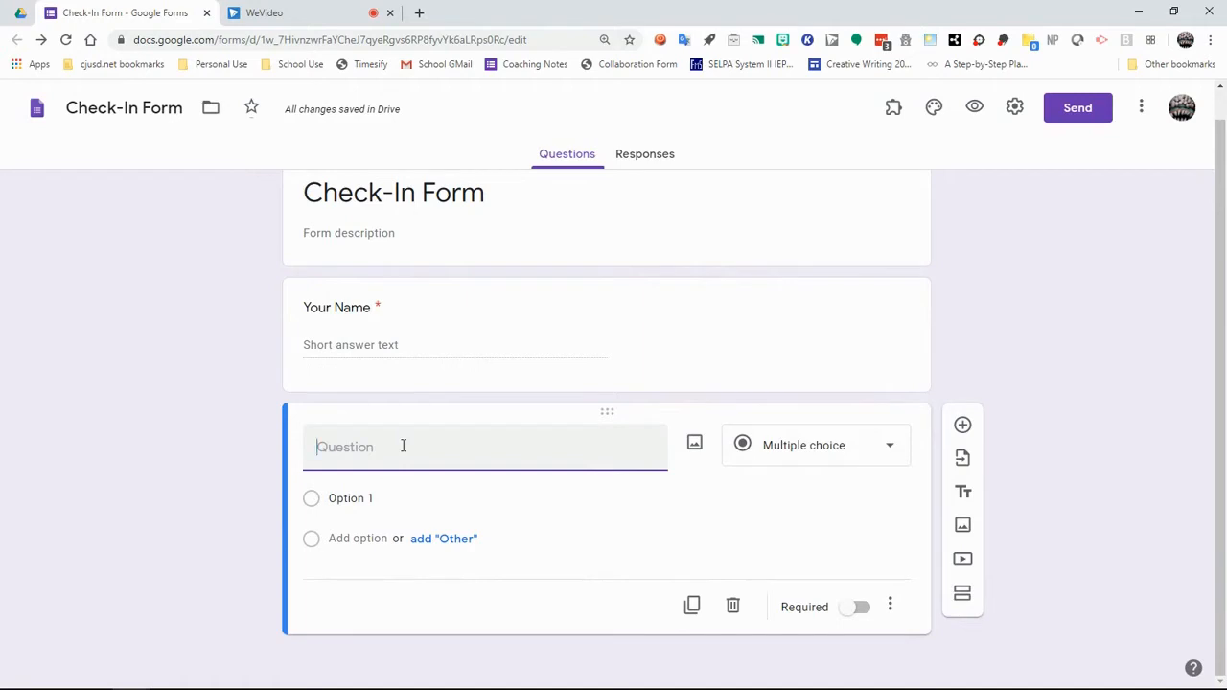
{"action": "type", "text": "How are you and your family doing a"}
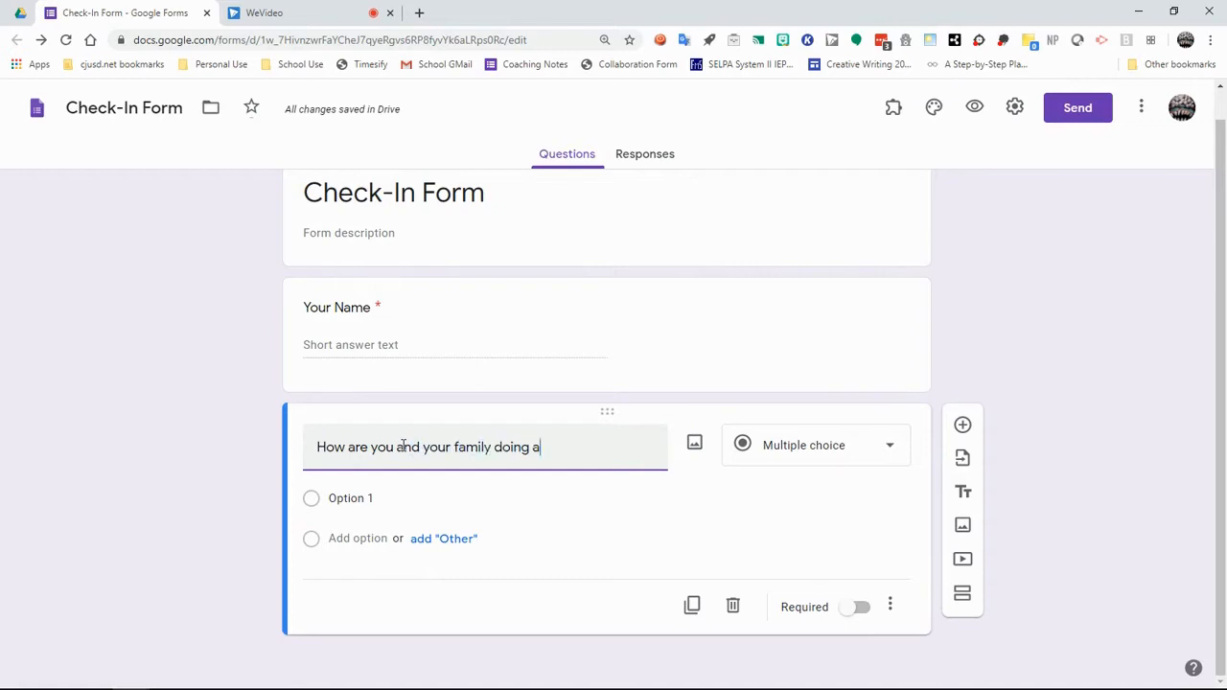
{"action": "type", "text": "t this time? What interesting stories can you share?"}
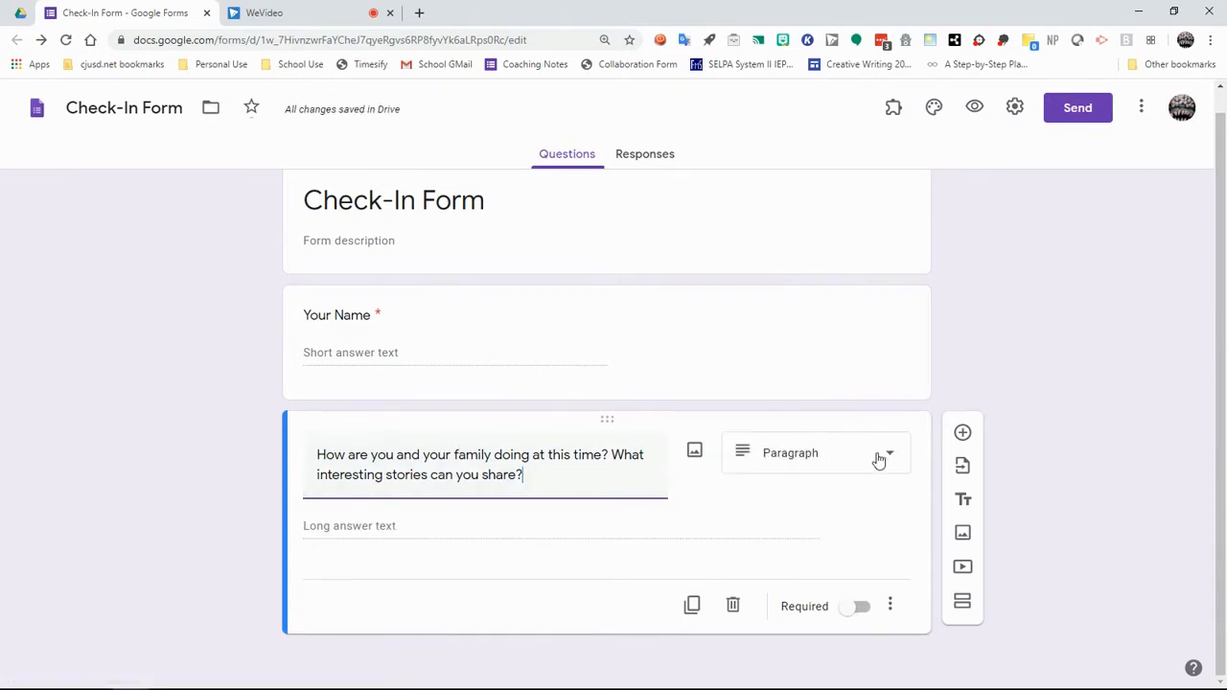
{"action": "left_click", "coordinate": [695, 452]}
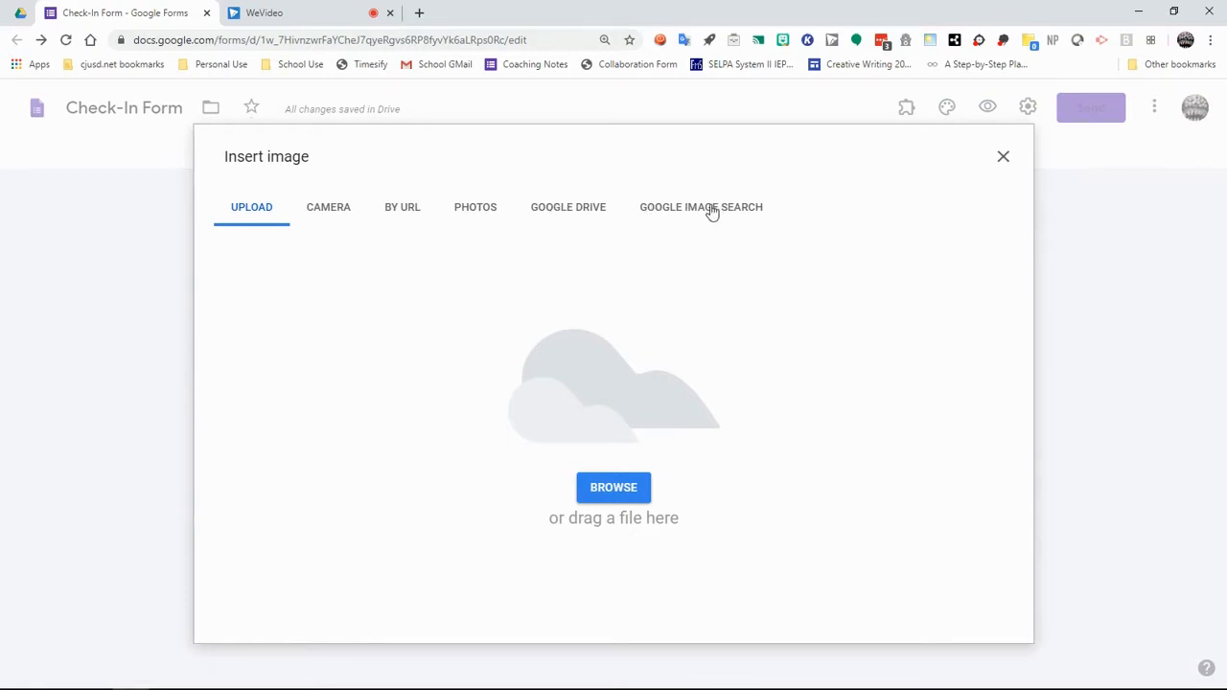
{"action": "left_click", "coordinate": [1002, 158]}
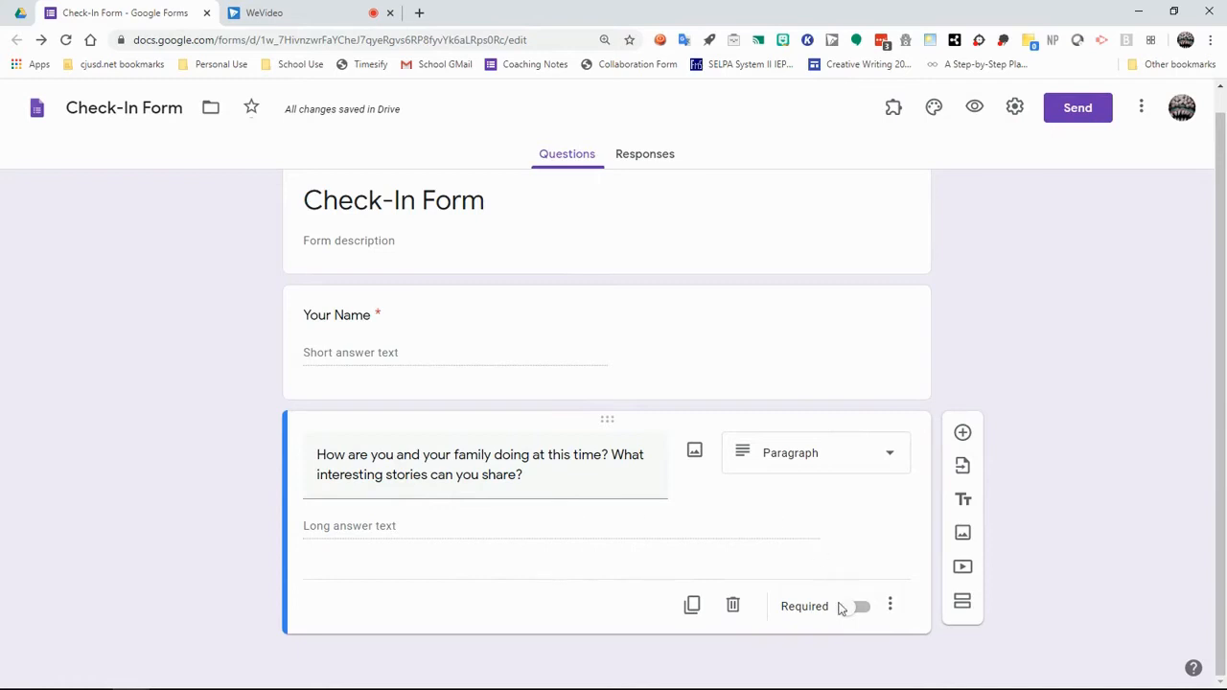
{"action": "left_click", "coordinate": [849, 610]}
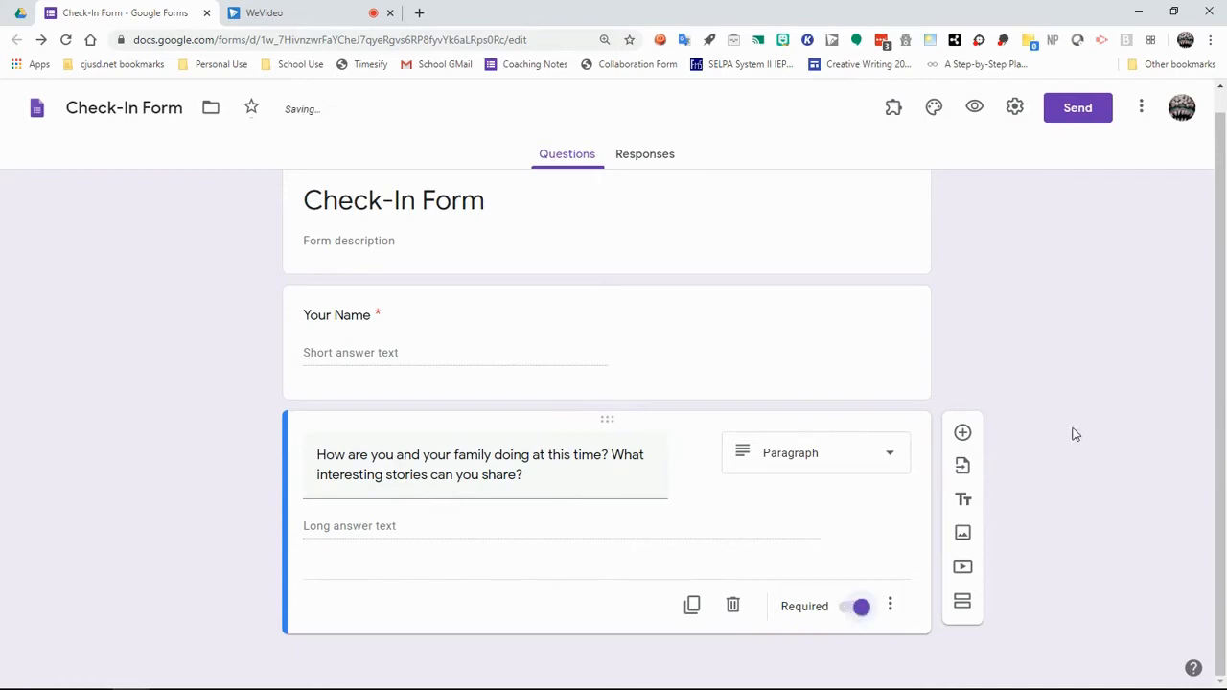
Step: Add a third question reading "What is your comfort level with the most current assignment on Google Classroom?"
{"action": "left_click", "coordinate": [963, 432]}
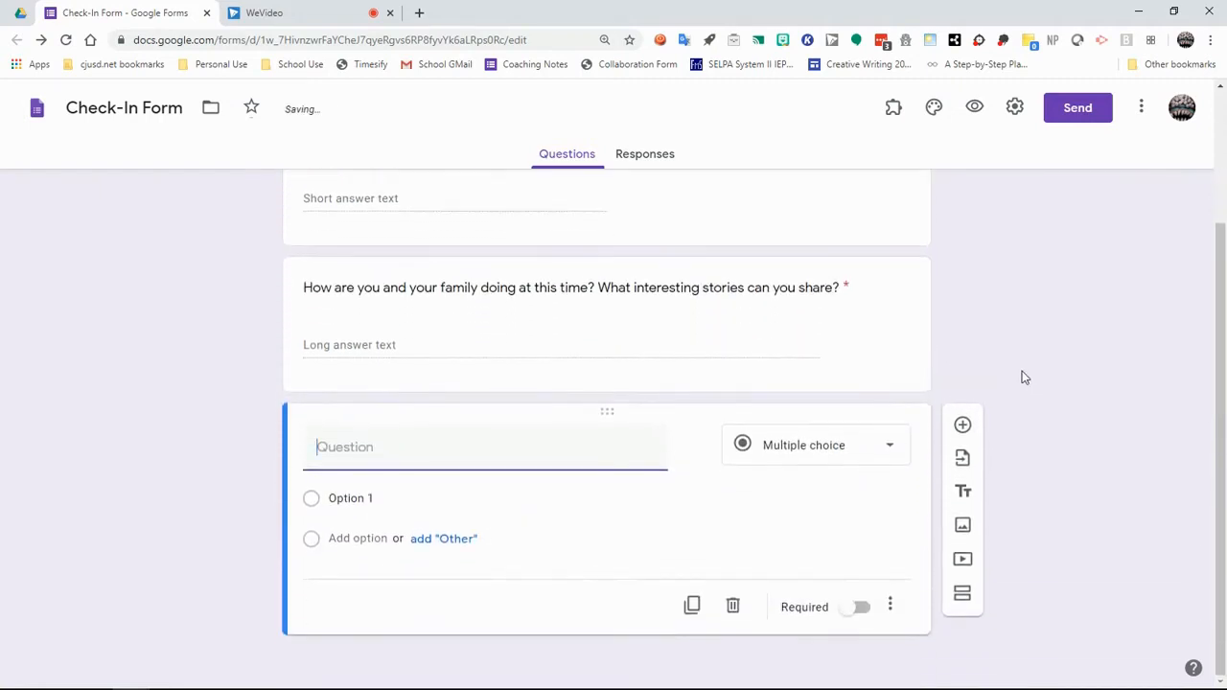
{"action": "type", "text": "How"}
{"action": "key", "text": "BackSpace"}
{"action": "key", "text": "BackSpace"}
{"action": "key", "text": "BackSpace"}
{"action": "type", "text": "What is"}
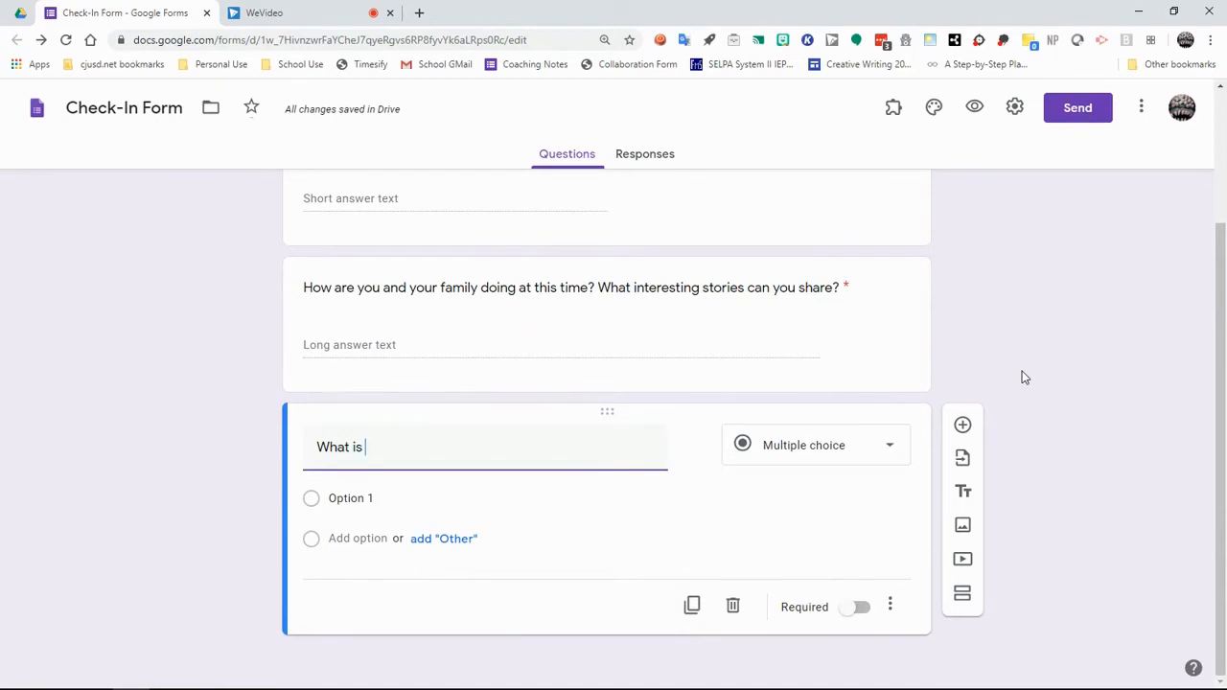
{"action": "type", "text": " your comfort level with the most current assignment on Google Classroom?"}
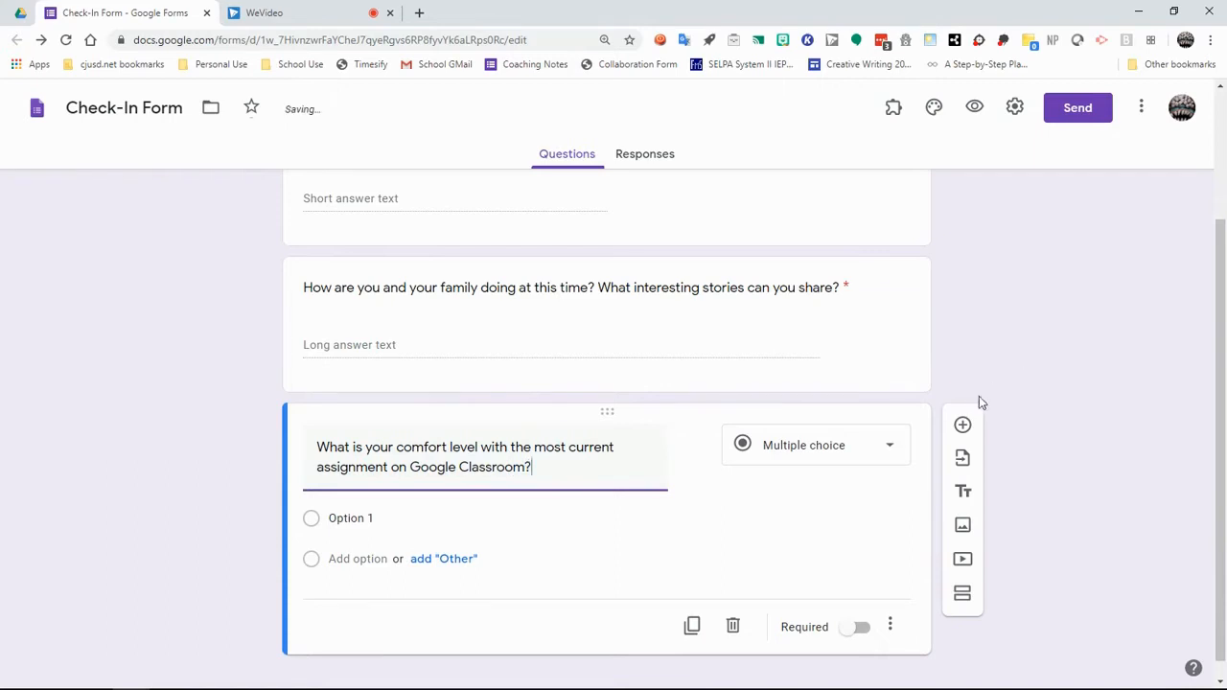
Step: Change the comfort-level question's answer type to Linear scale
{"action": "right_click", "coordinate": [859, 458]}
{"action": "left_click", "coordinate": [811, 480]}
{"action": "left_click", "coordinate": [864, 460]}
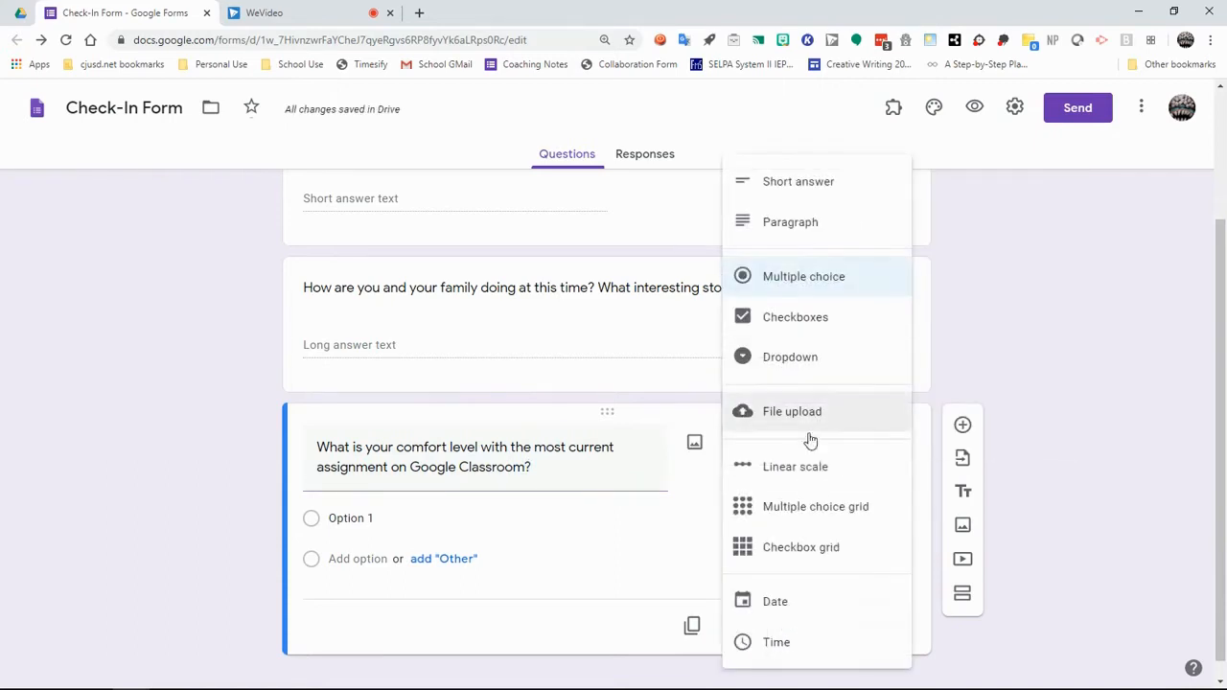
{"action": "left_click", "coordinate": [797, 468]}
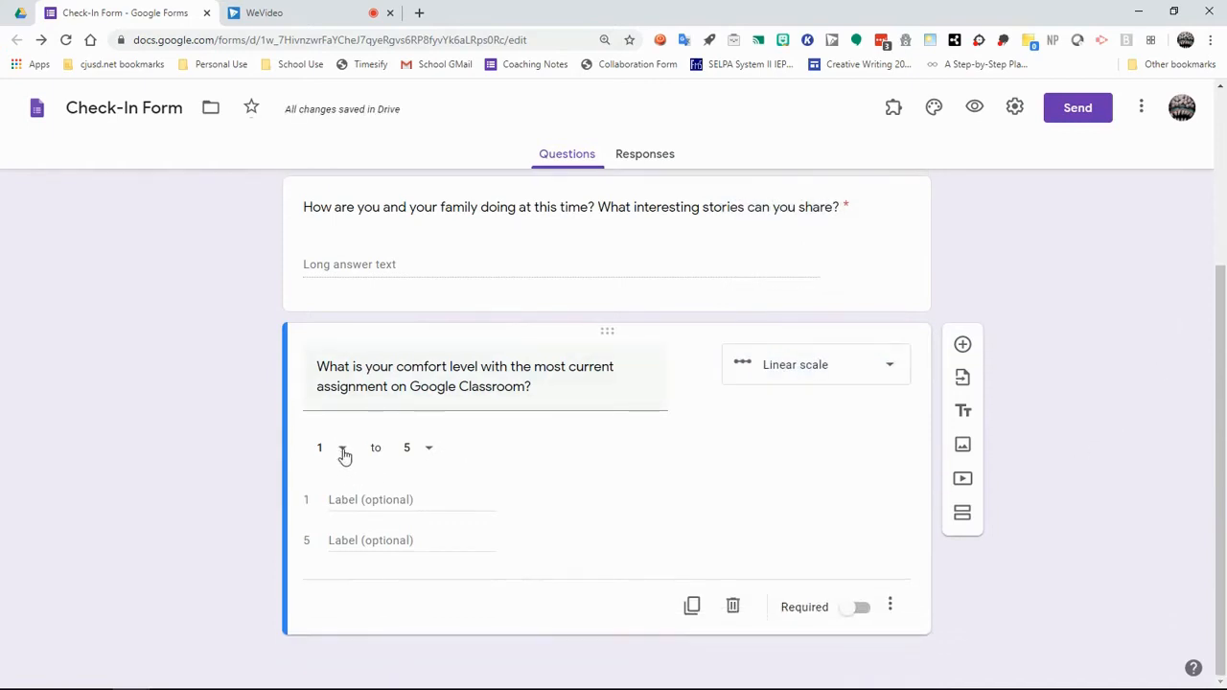
Step: Label value 1 of the comfort-level scale "I don't understand anything"
{"action": "left_click", "coordinate": [360, 509]}
{"action": "type", "text": "I don't unders"}
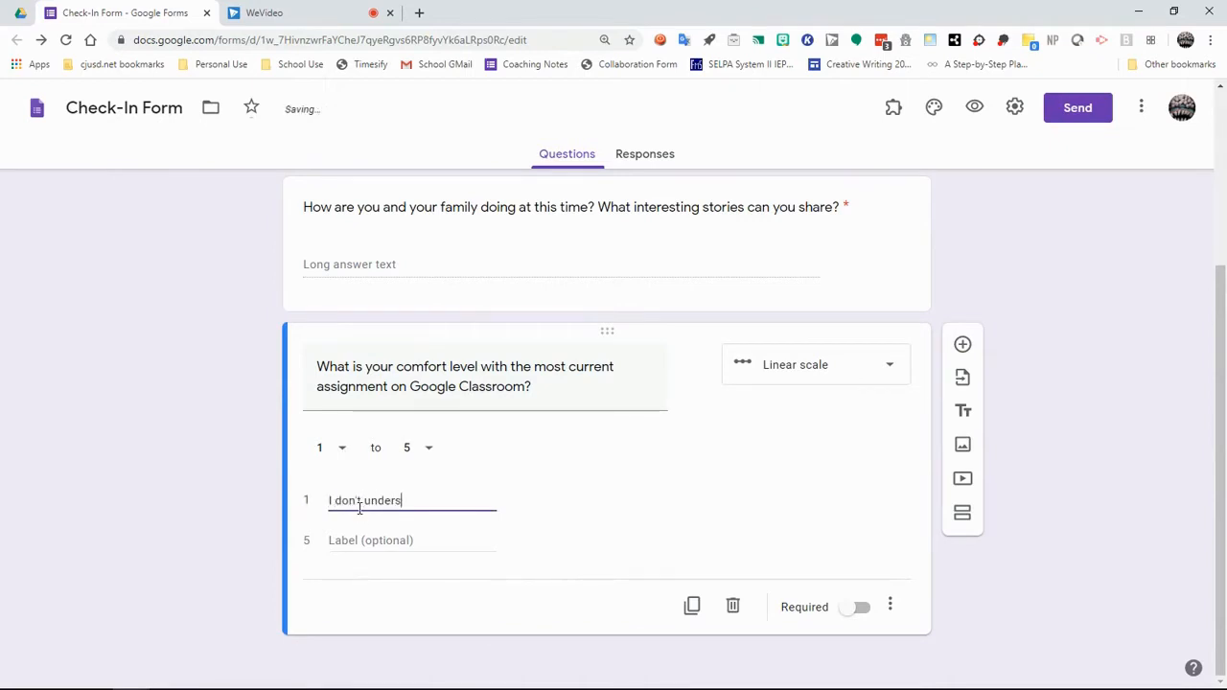
{"action": "type", "text": "tnd"}
{"action": "key", "text": "BackSpace"}
{"action": "key", "text": "BackSpace"}
{"action": "key", "text": "BackSpace"}
{"action": "type", "text": "and anything"}
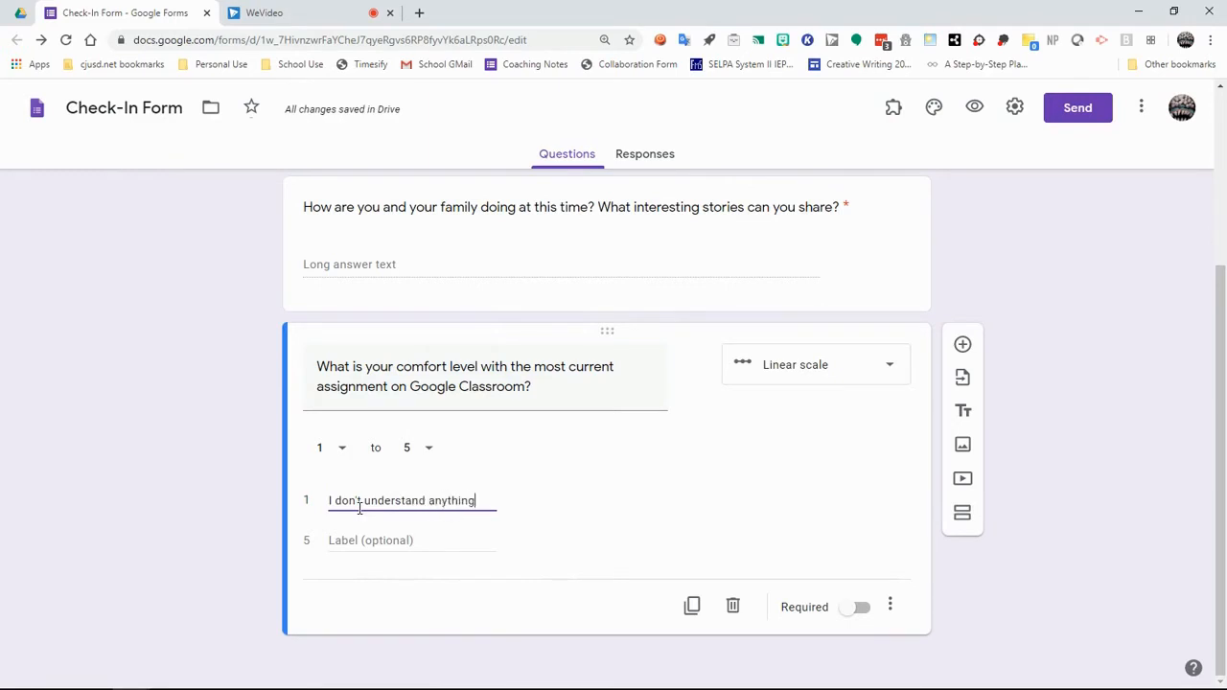
Step: Label value 5 of the scale "I got this! I don't need any help!" and make the comfort-level question required
{"action": "key", "text": "Tab"}
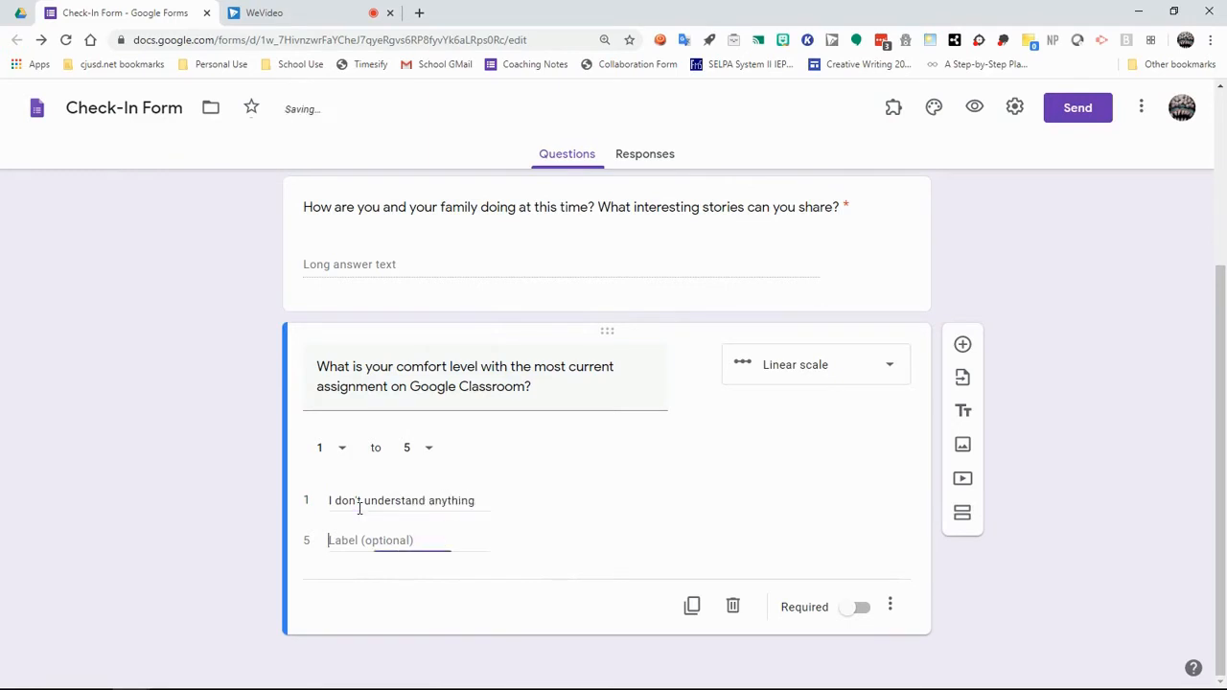
{"action": "type", "text": "I got this! I"}
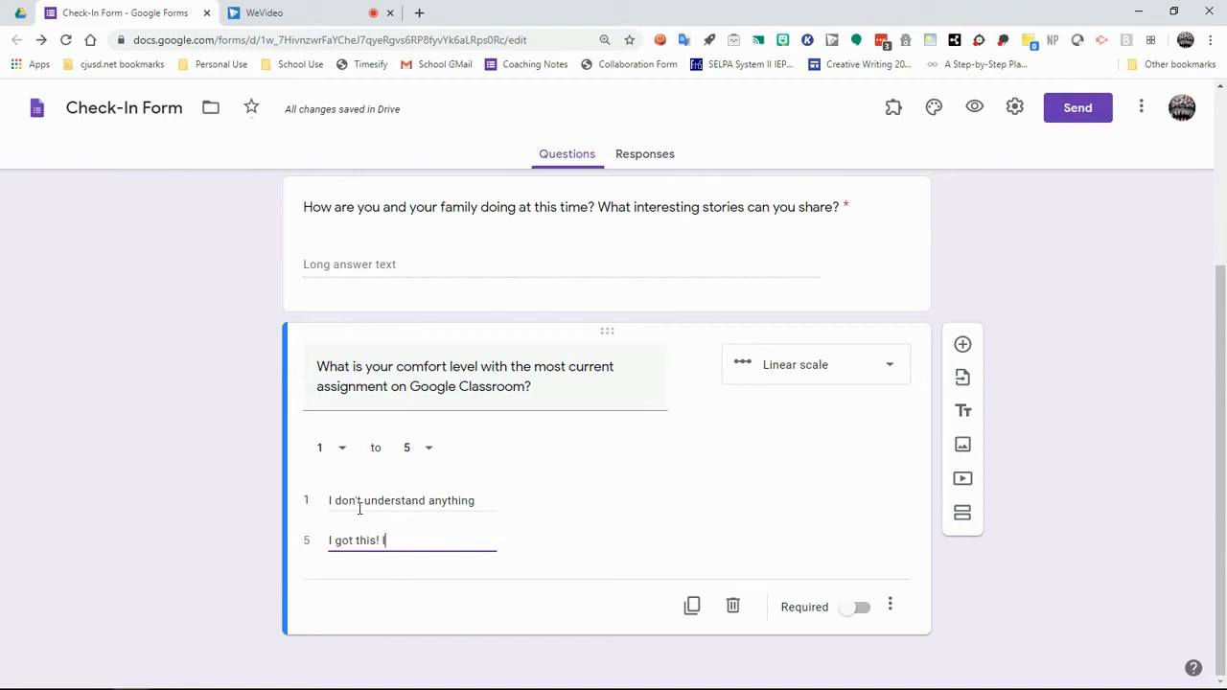
{"action": "type", "text": " don't need any help!"}
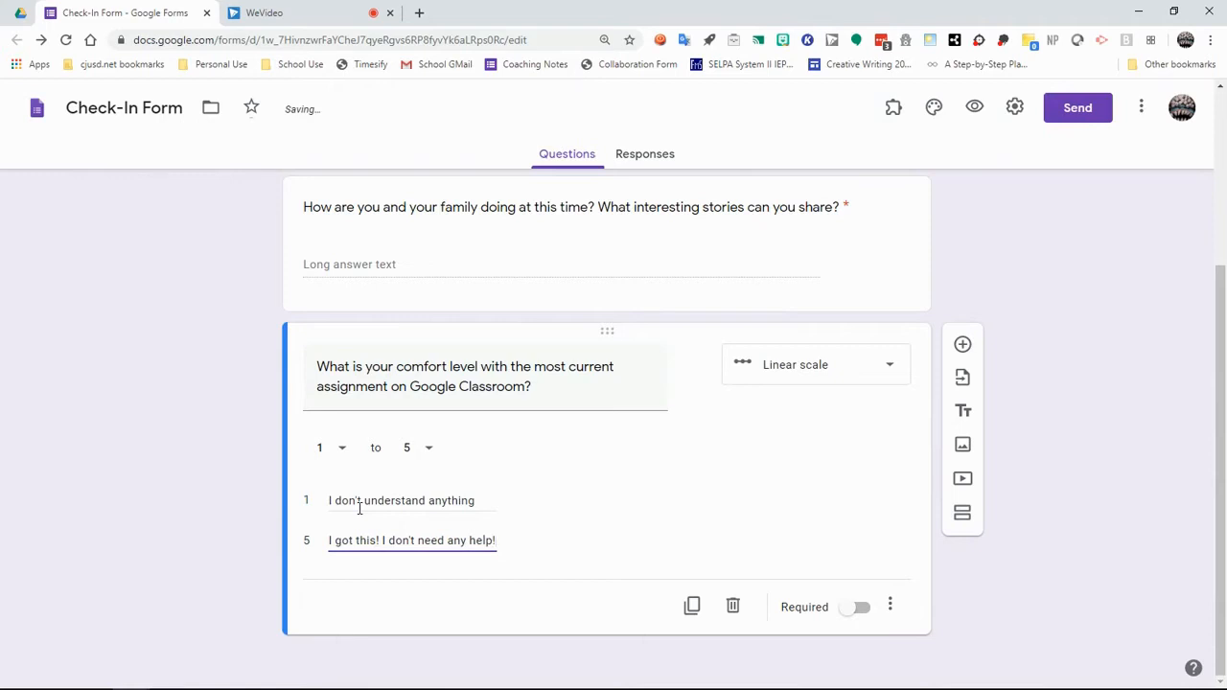
{"action": "left_click", "coordinate": [846, 612]}
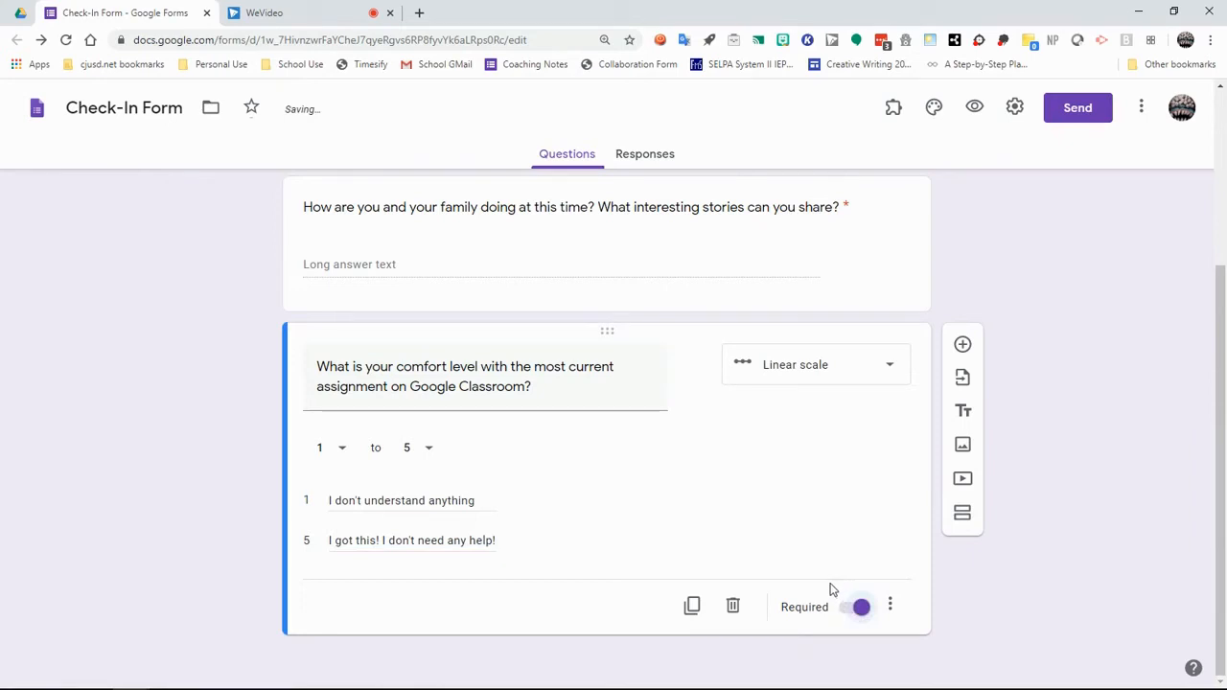
Step: Add a title and description block below the comfort-level question, and delete that block
{"action": "scroll", "coordinate": [1086, 412], "scroll_direction": "up", "scroll_amount": 2}
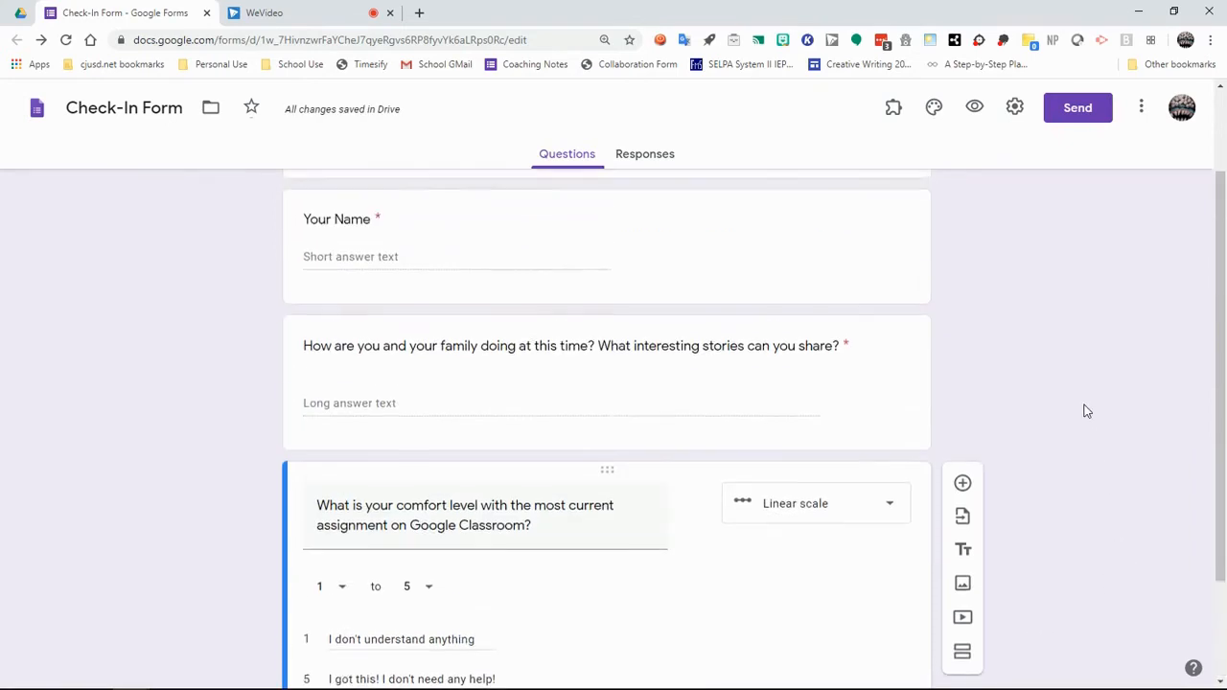
{"action": "scroll", "coordinate": [1086, 411], "scroll_direction": "down", "scroll_amount": 1}
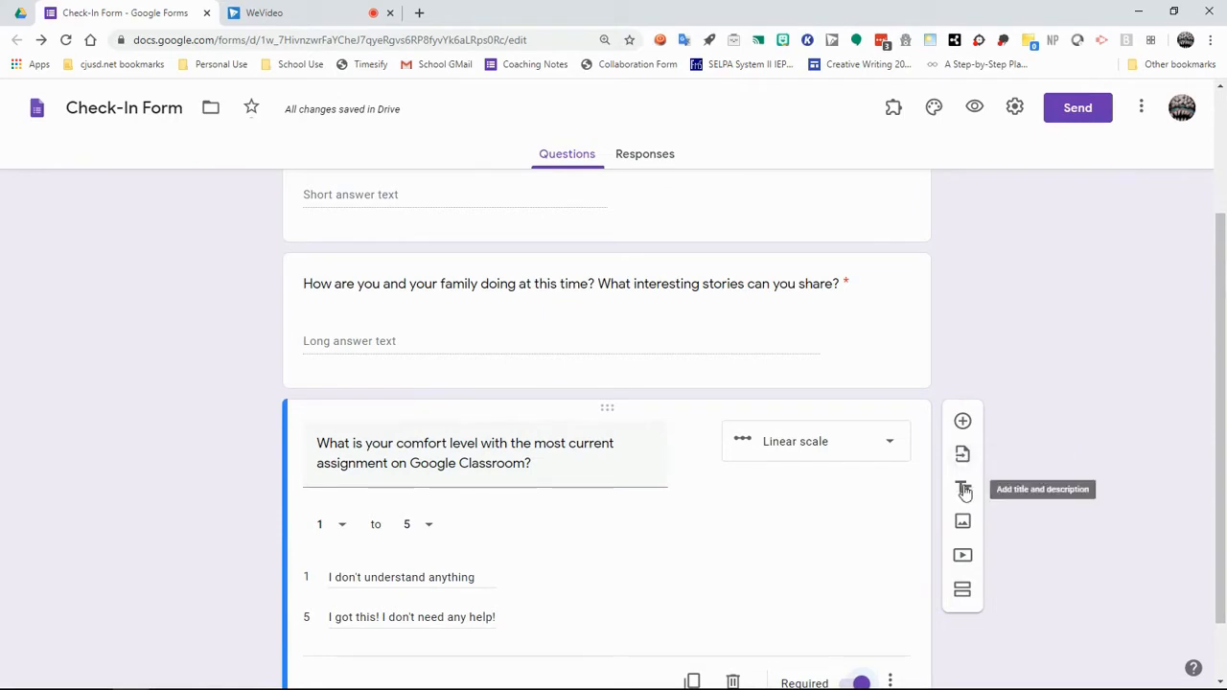
{"action": "left_click", "coordinate": [964, 491]}
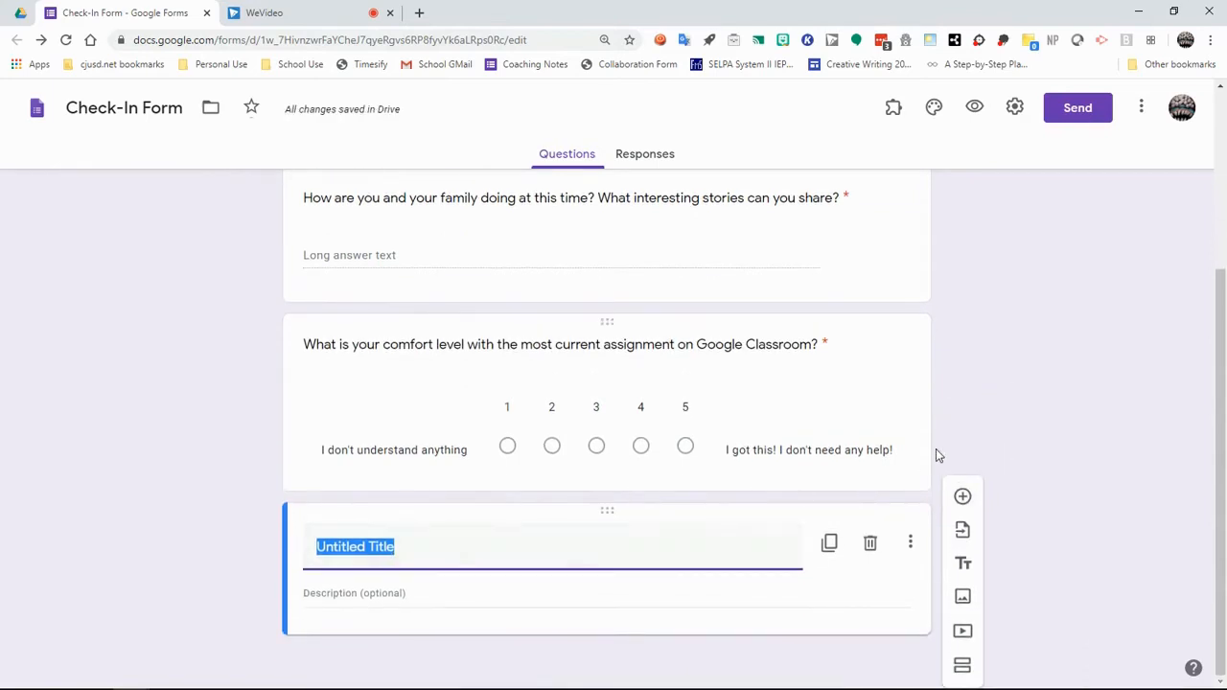
{"action": "left_click", "coordinate": [871, 543]}
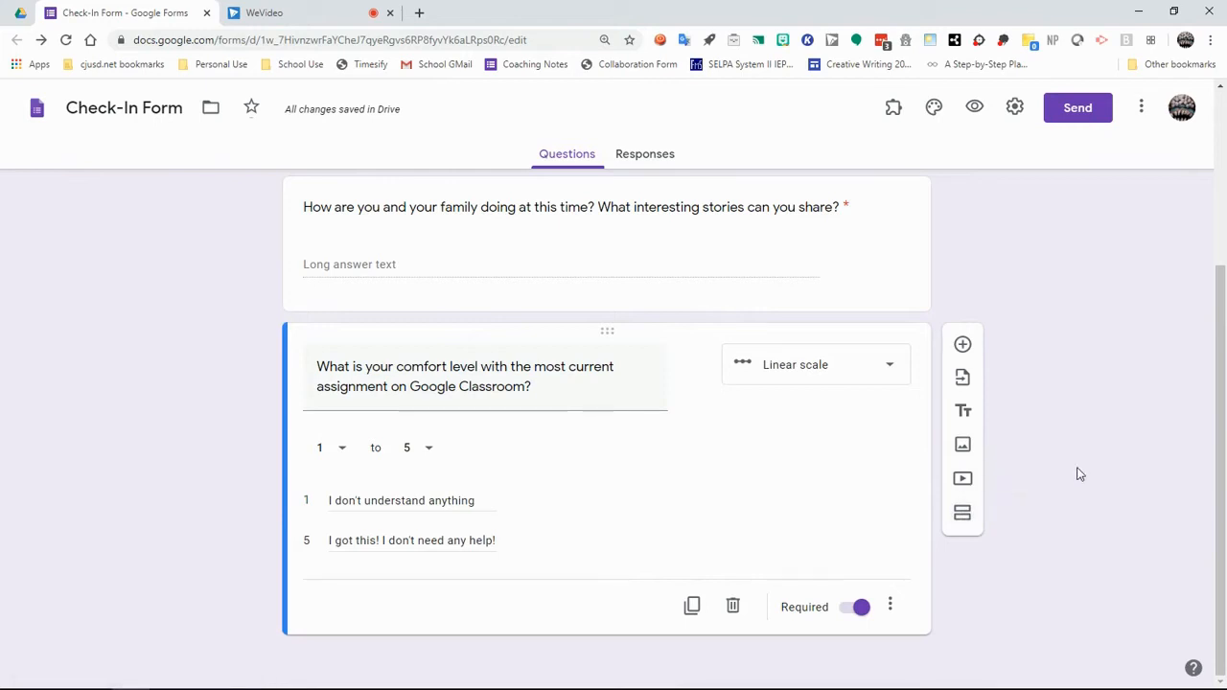
Step: Add a new section to the form after the comfort-level question
{"action": "left_click", "coordinate": [964, 514]}
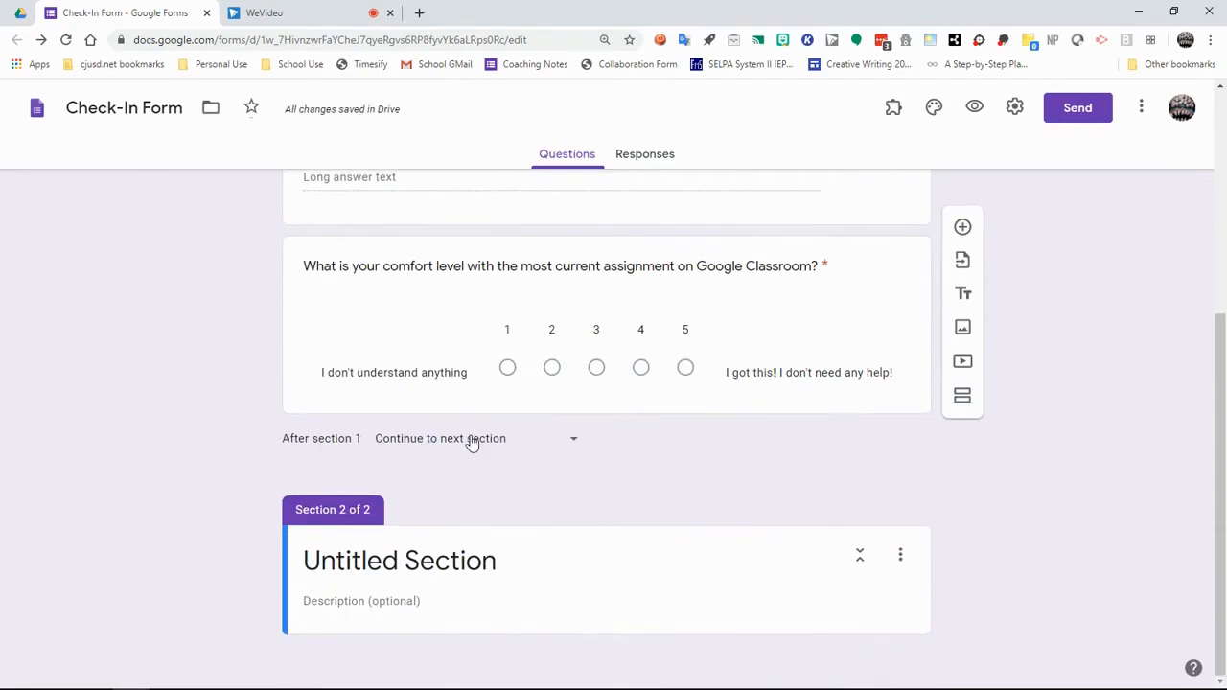
Step: Set section 1 to go to section 2 (Untitled Section) once it is completed
{"action": "left_click", "coordinate": [571, 444]}
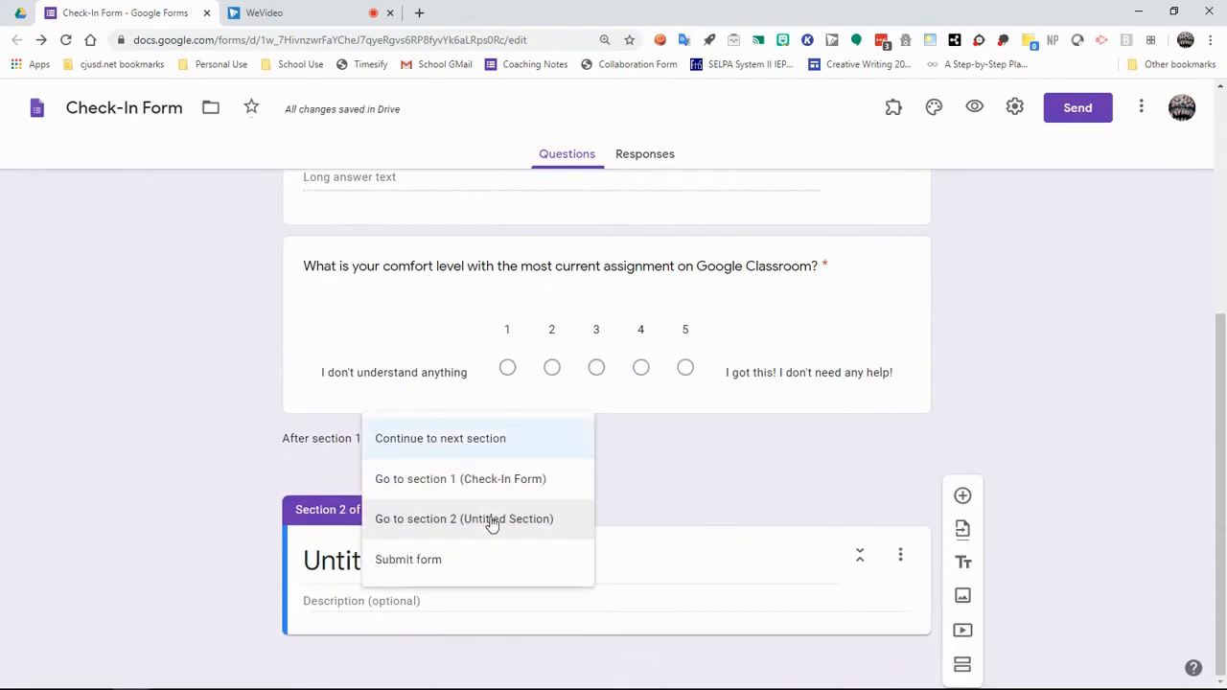
{"action": "left_click", "coordinate": [744, 488]}
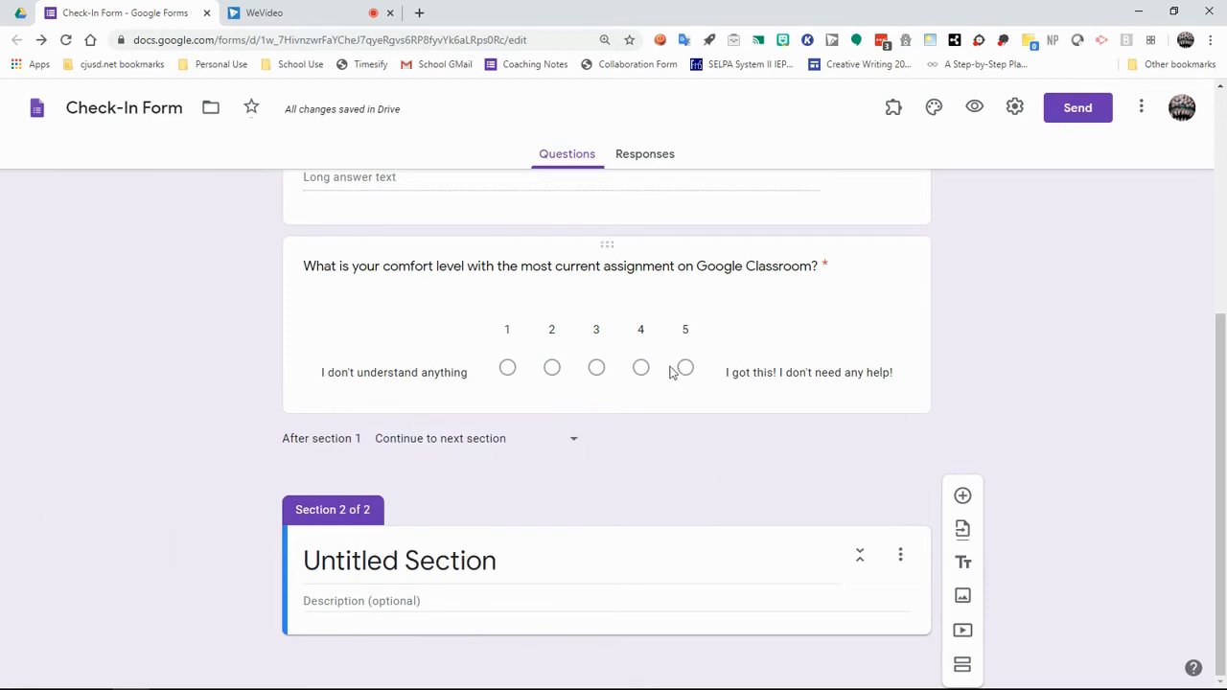
{"action": "left_click", "coordinate": [902, 355]}
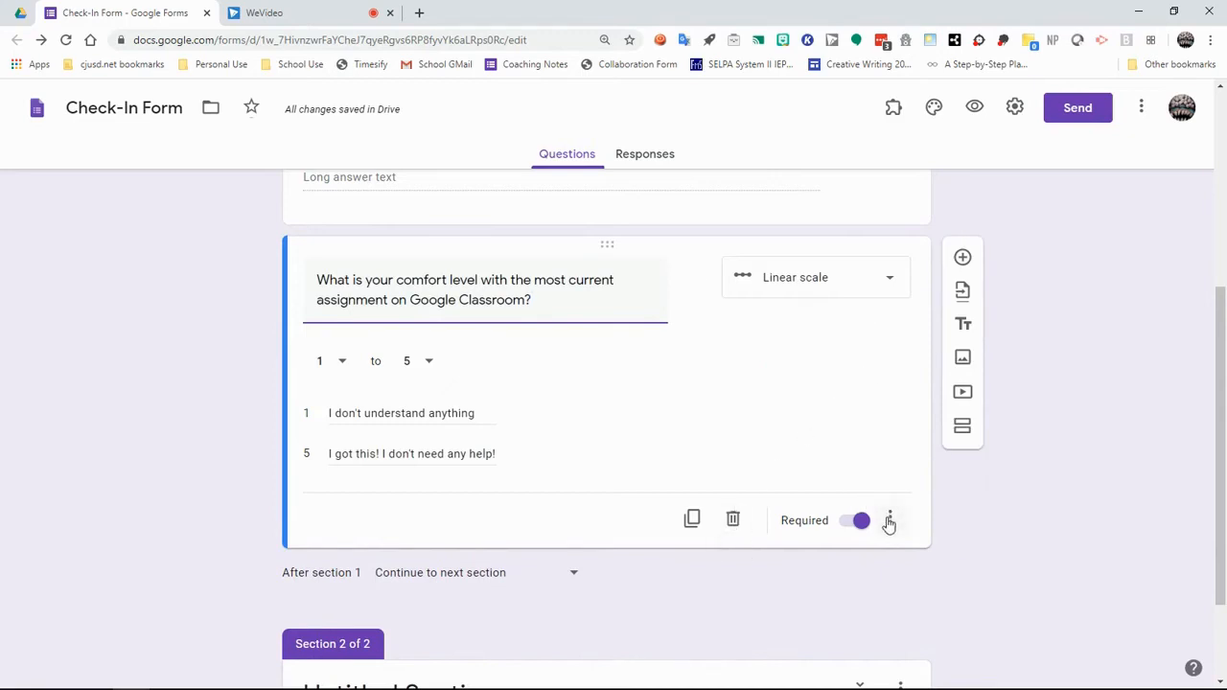
{"action": "left_click", "coordinate": [574, 575]}
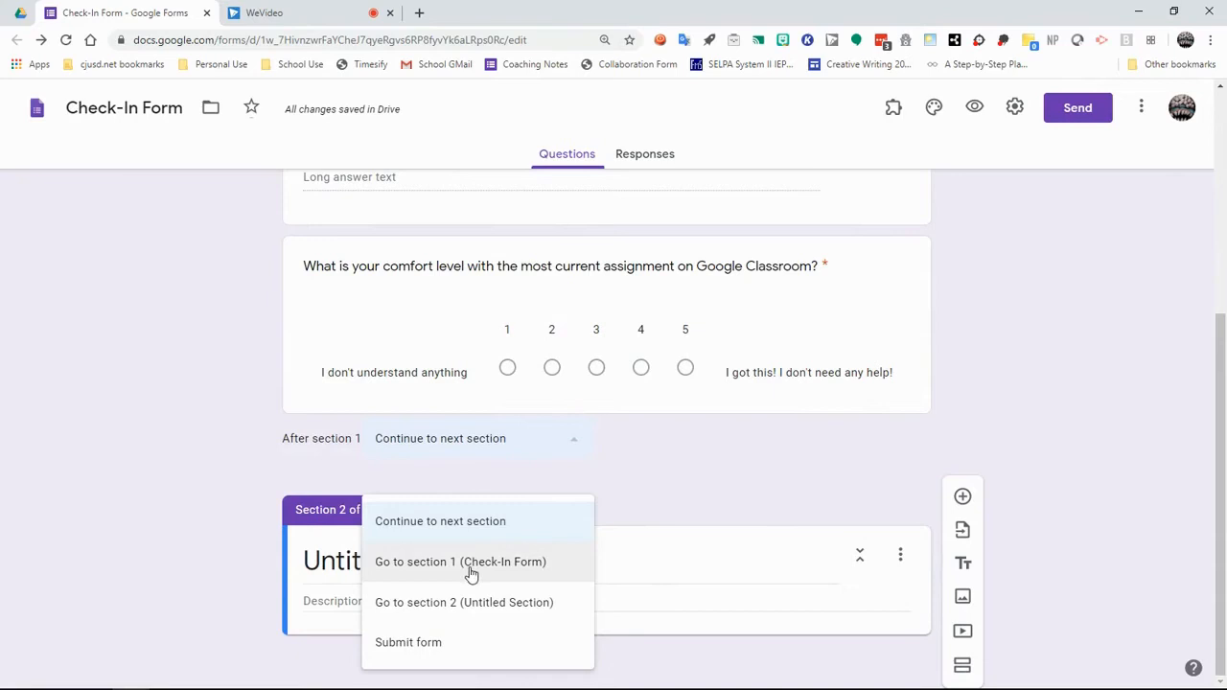
{"action": "left_click", "coordinate": [456, 604]}
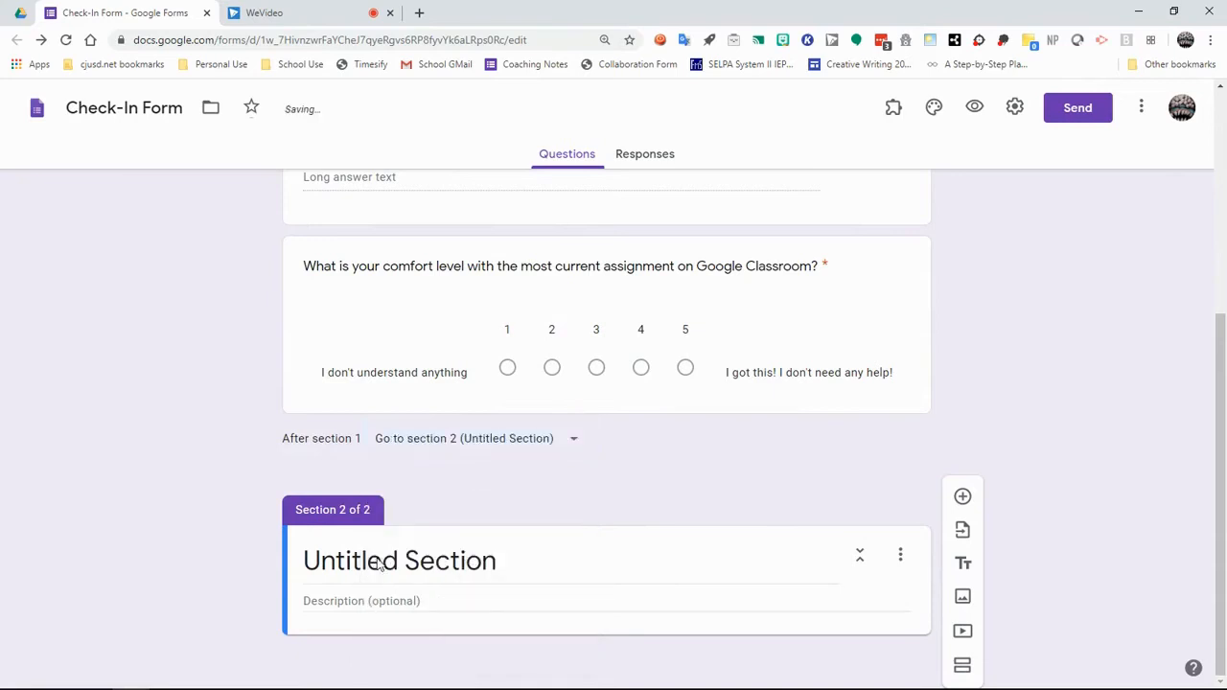
Step: Title section 2 "What type of help do you need?"
{"action": "left_click", "coordinate": [379, 561]}
{"action": "type", "text": "Wh"}
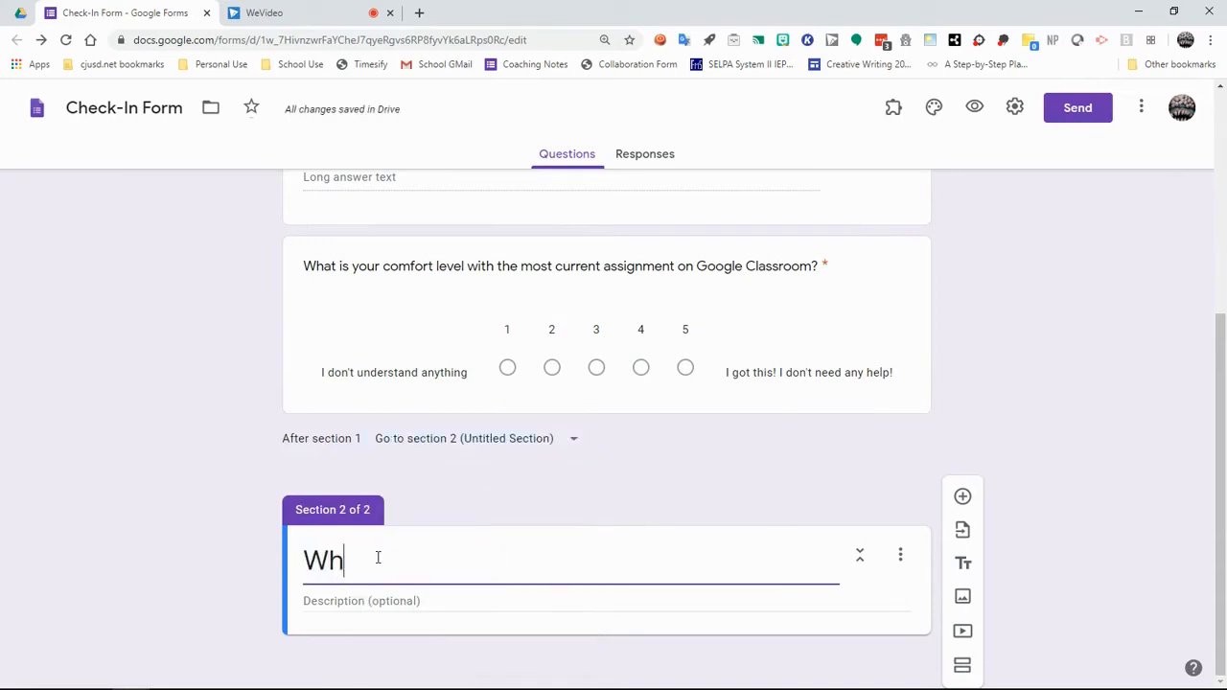
{"action": "type", "text": "at type of help"}
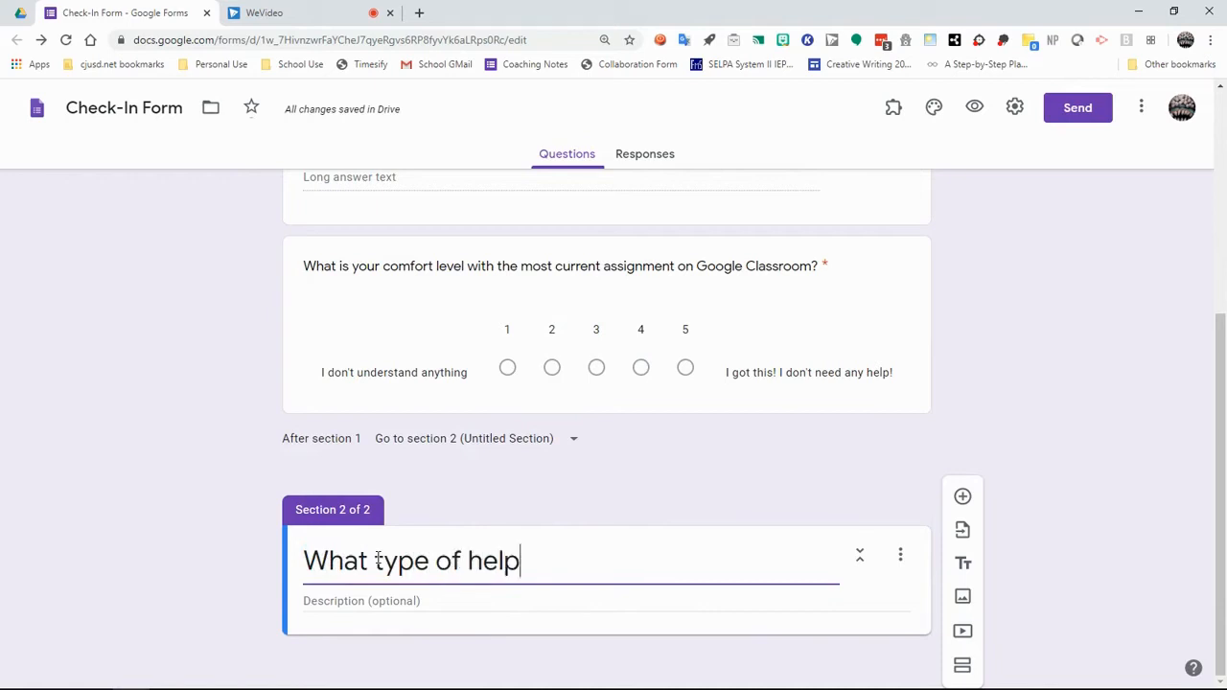
{"action": "type", "text": " do you need?"}
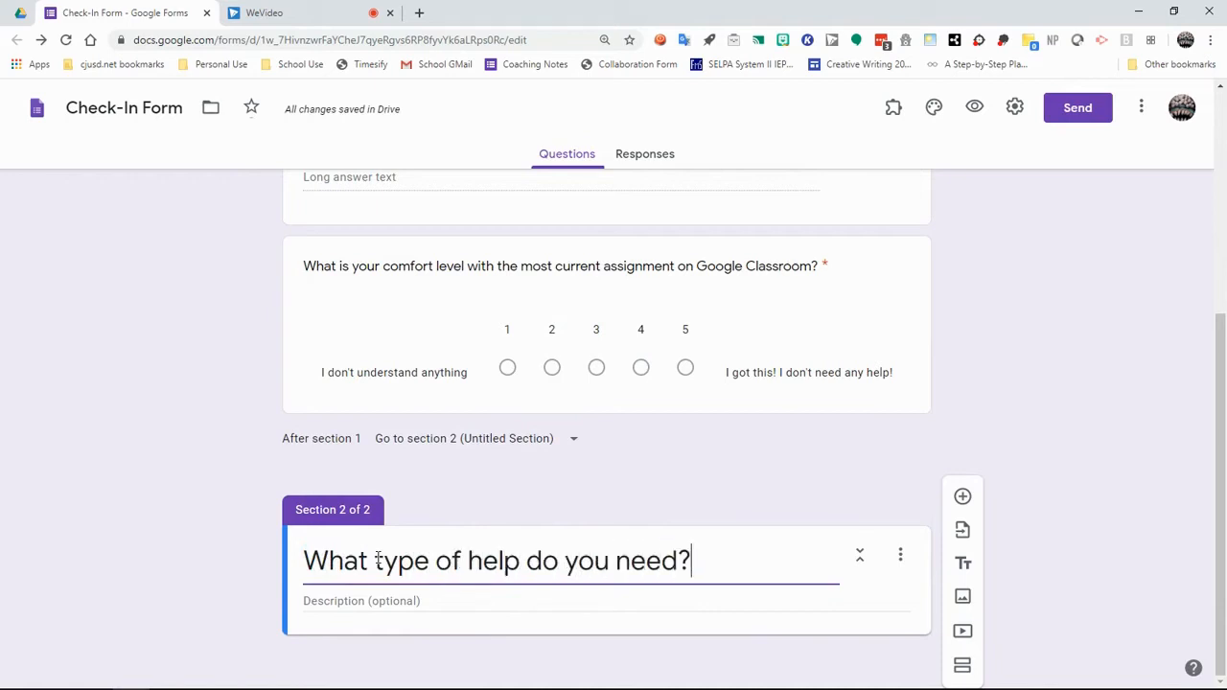
{"action": "left_click", "coordinate": [1083, 467]}
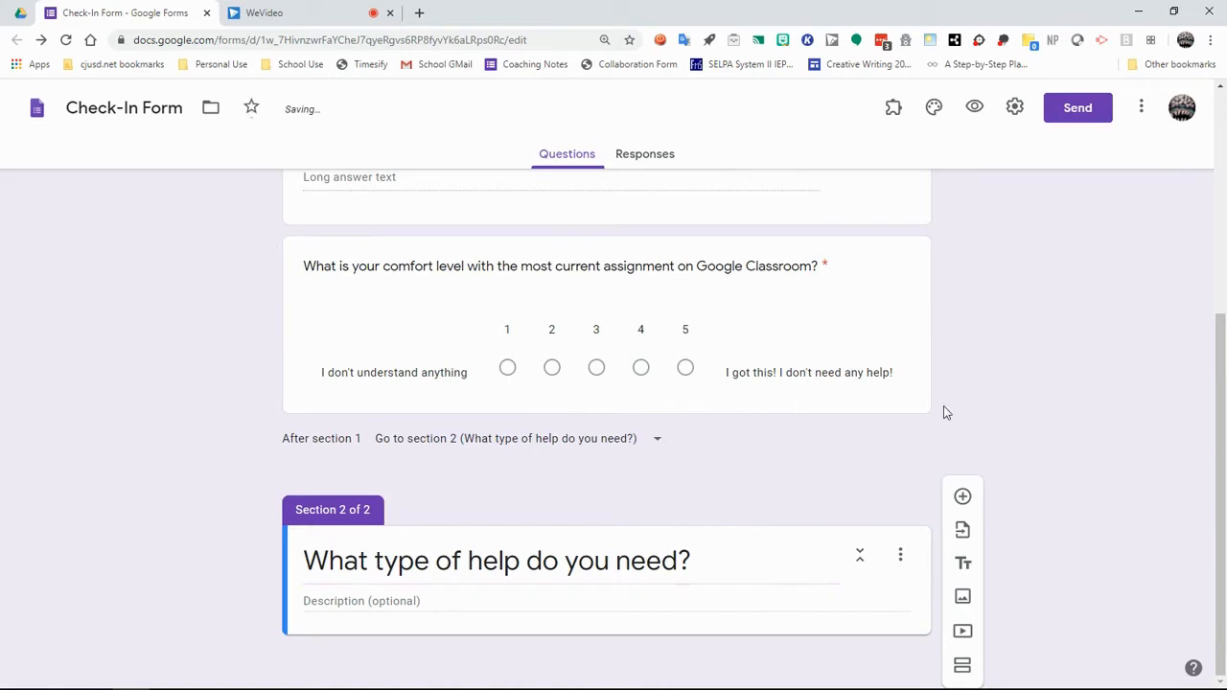
Step: Add a required paragraph question to section 2 reading "Explain which parts of the assignment you are experiencing trouble with?"
{"action": "left_click", "coordinate": [963, 497]}
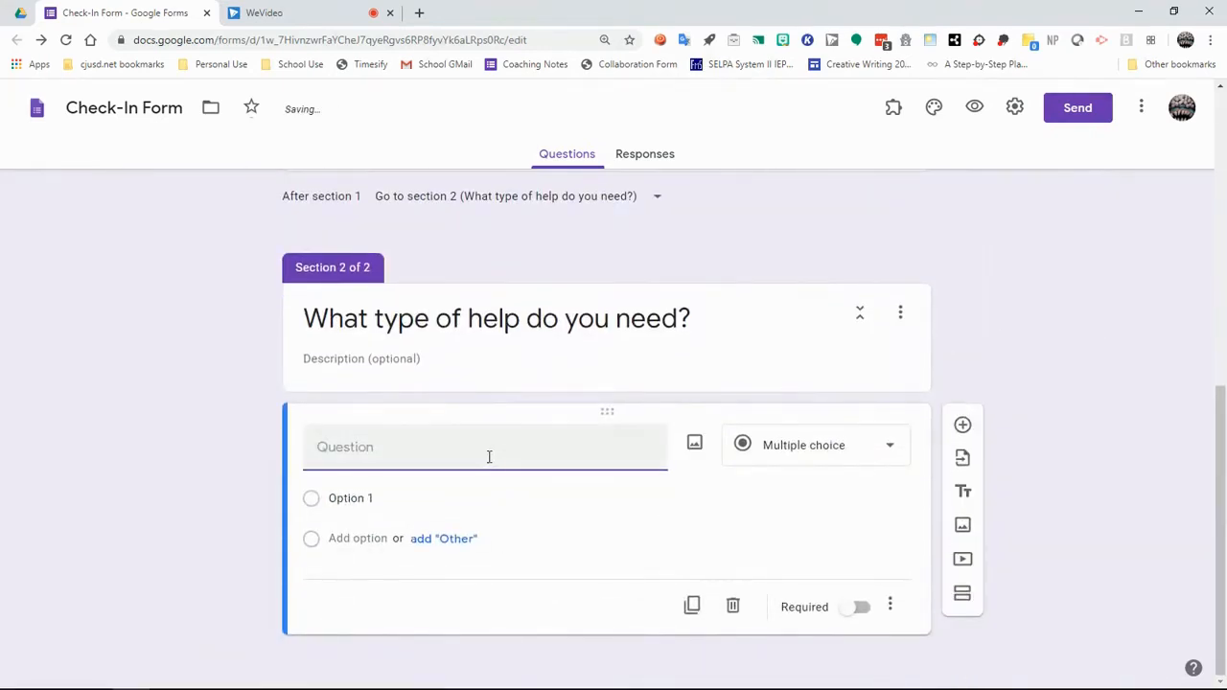
{"action": "type", "text": "Exo"}
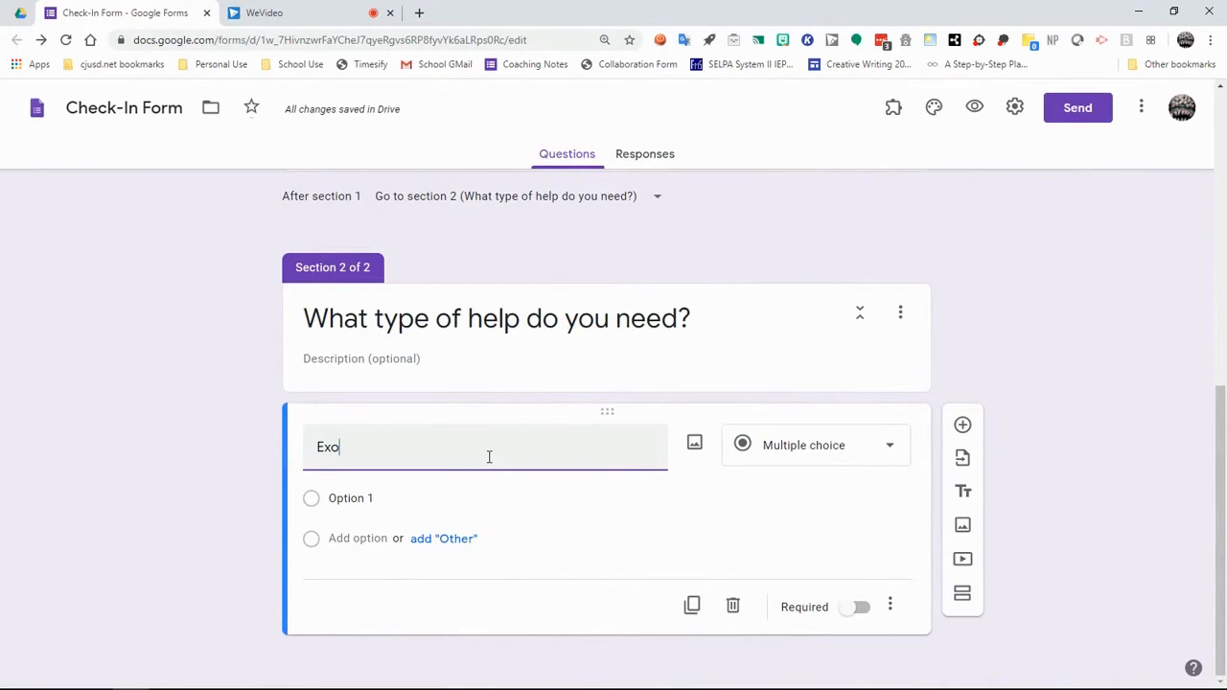
{"action": "type", "text": "kauplain which "}
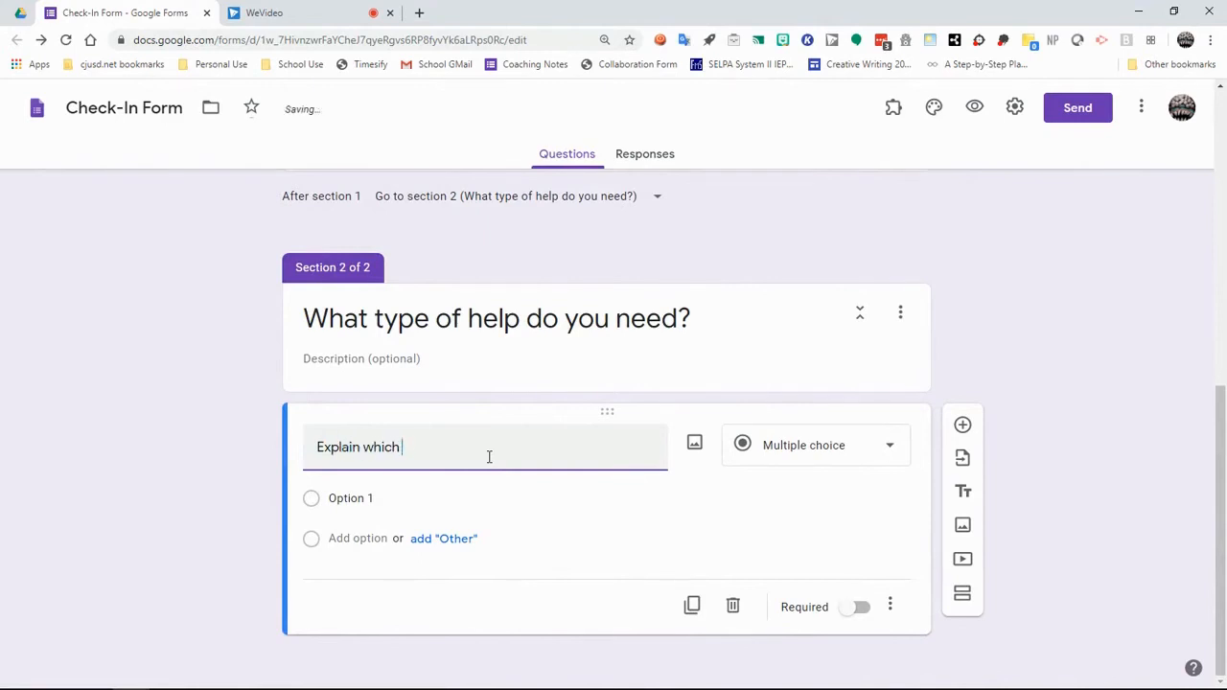
{"action": "type", "text": "parts of the assignment w"}
{"action": "key", "text": "BackSpace"}
{"action": "type", "text": "you are"}
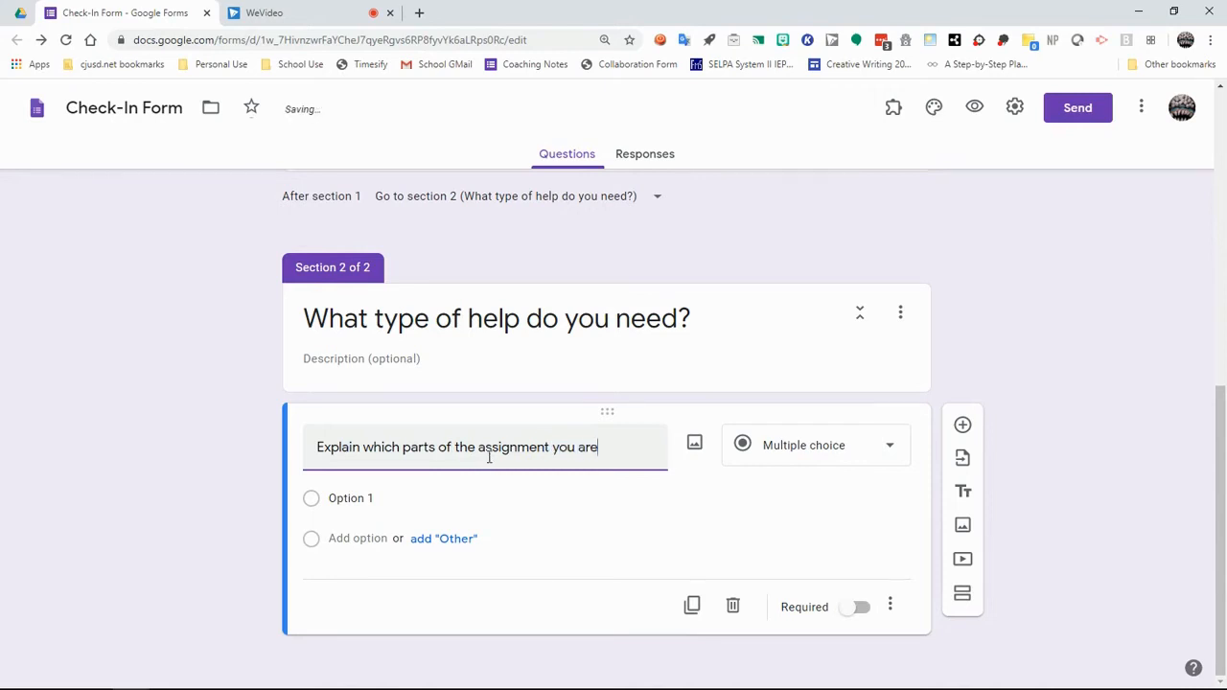
{"action": "type", "text": " h"}
{"action": "key", "text": "BackSpace"}
{"action": "type", "text": "experie"}
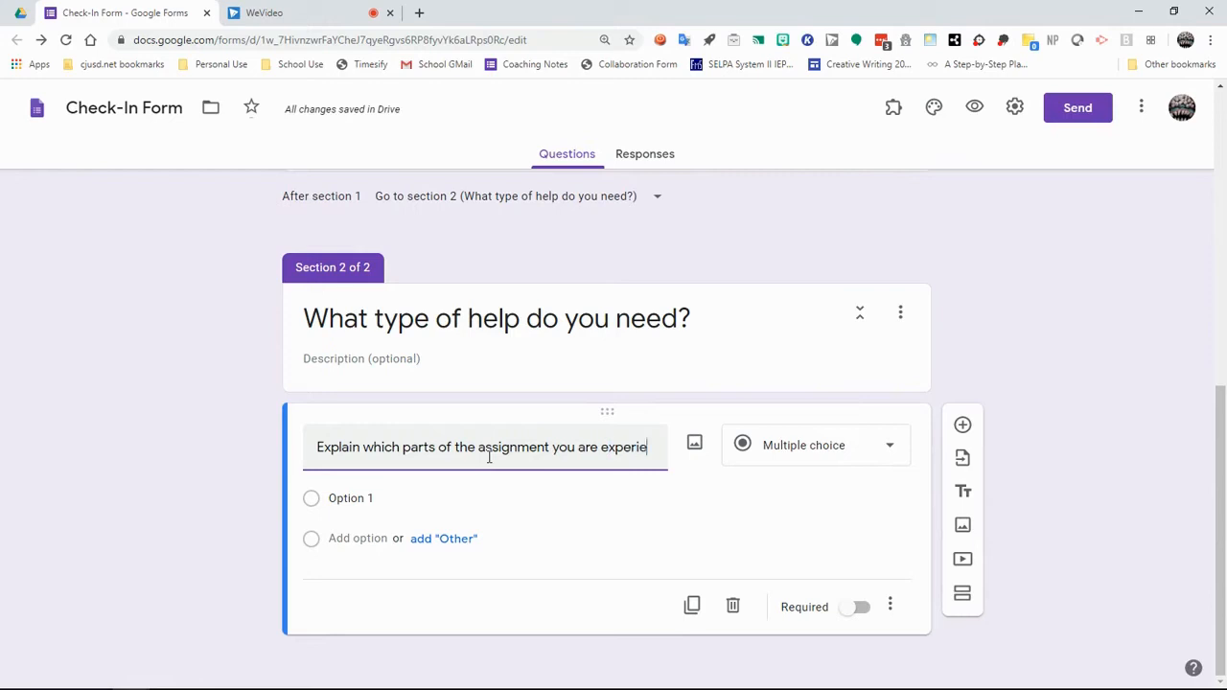
{"action": "type", "text": "ncing trouble with?"}
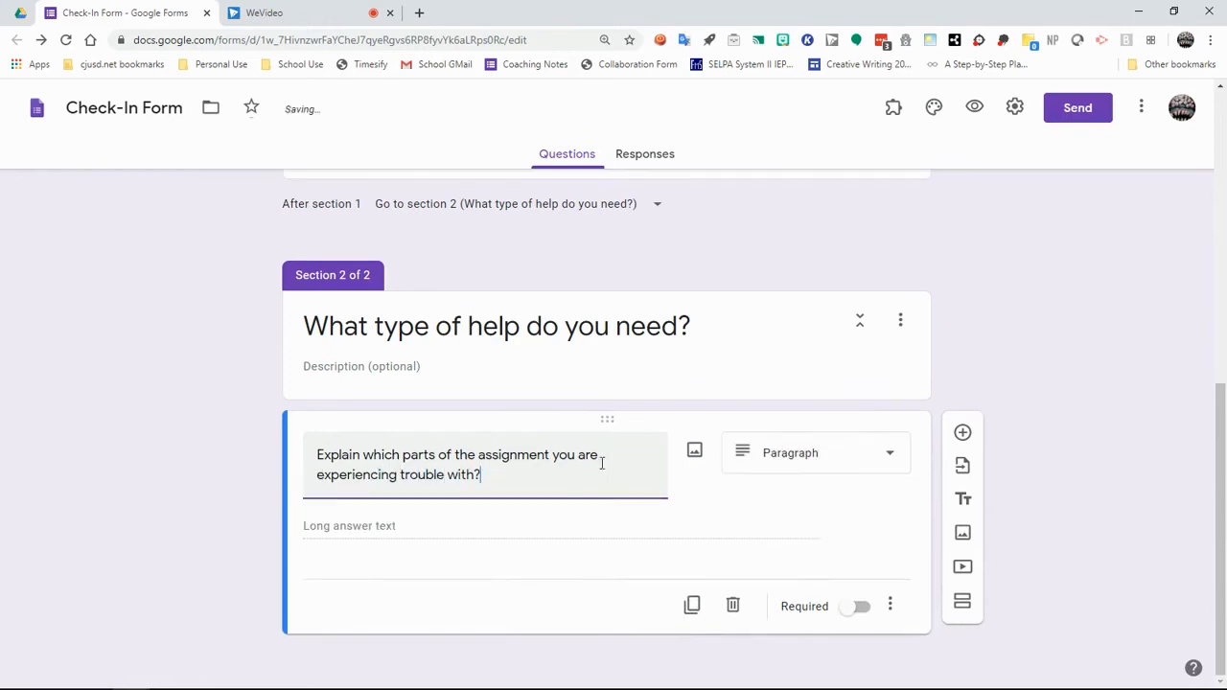
{"action": "left_click", "coordinate": [857, 607]}
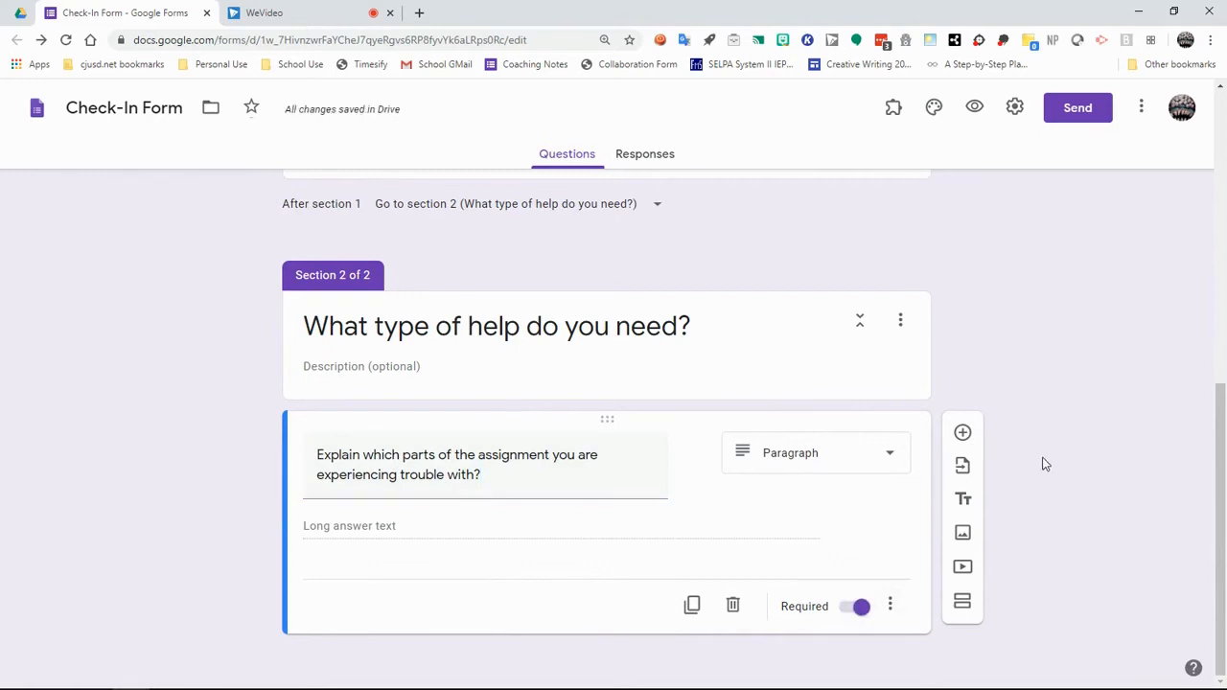
Step: Add a third section after the trouble-with-assignment question and title it "Submit Your Response"
{"action": "left_click", "coordinate": [965, 603]}
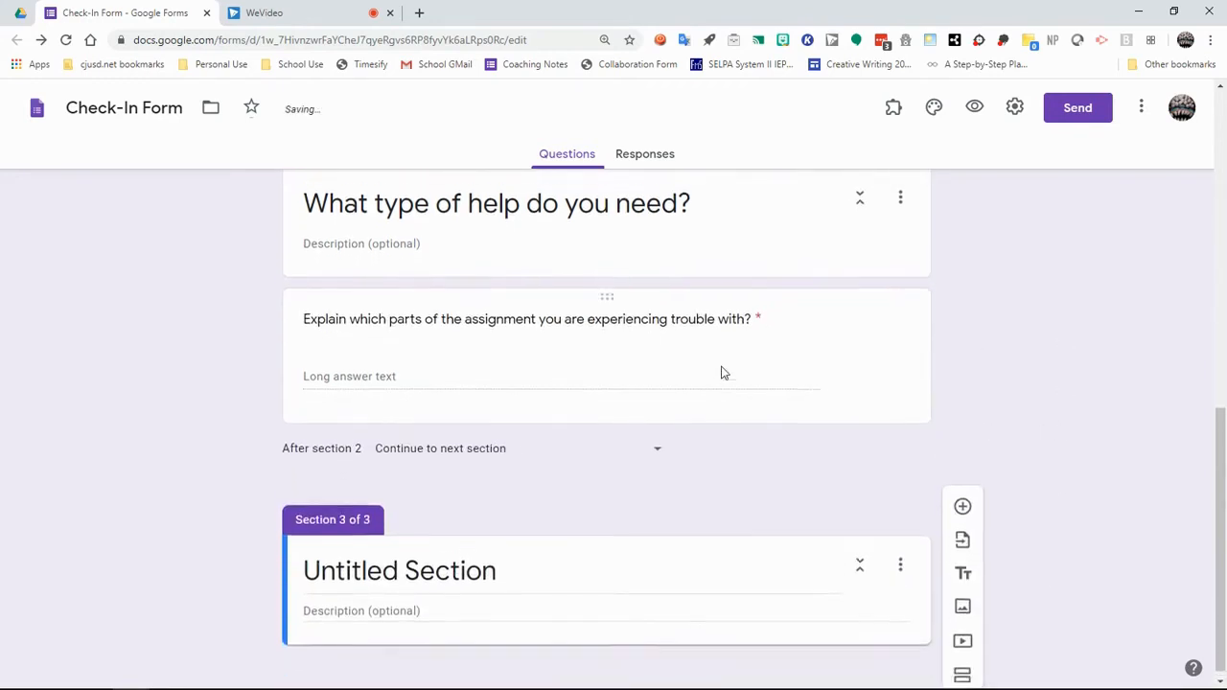
{"action": "left_click", "coordinate": [446, 552]}
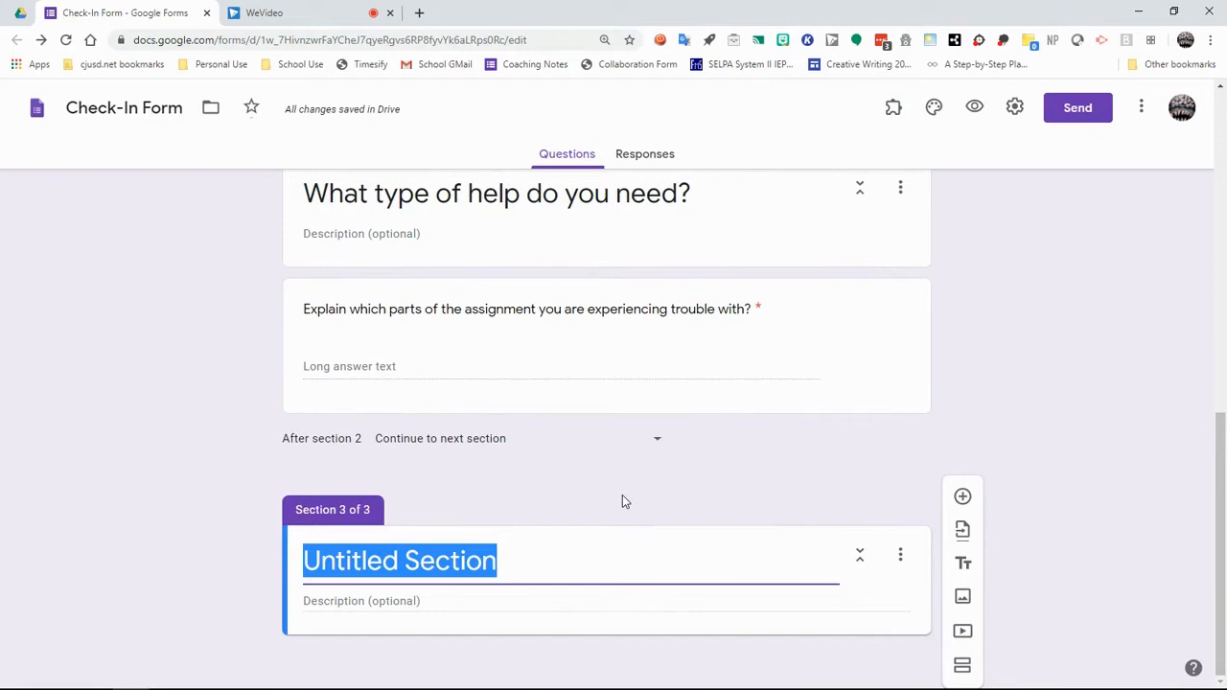
{"action": "type", "text": "Submit "}
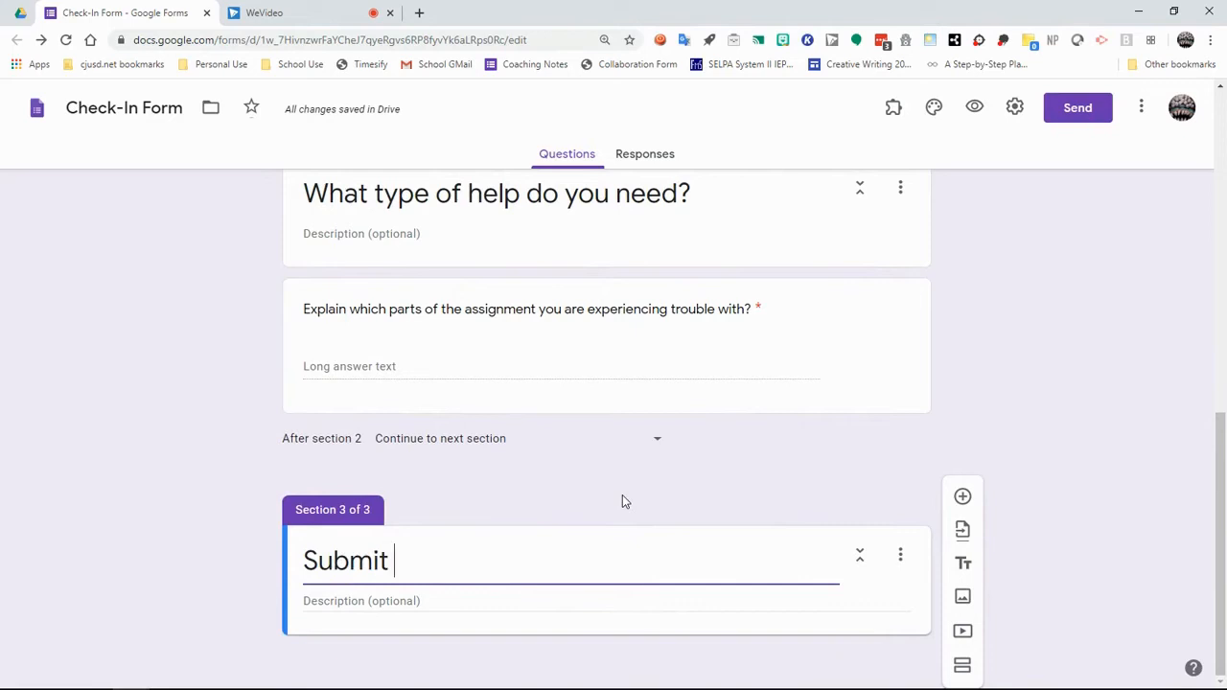
{"action": "type", "text": "Your Response"}
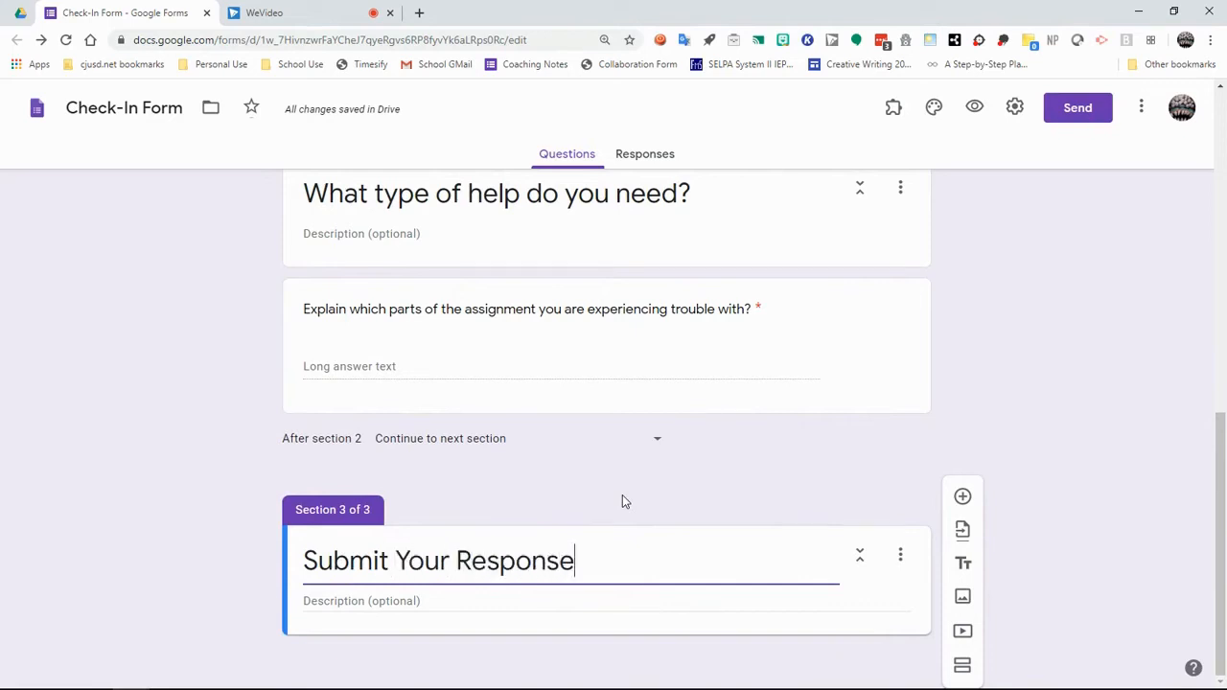
Step: Add a multiple choice question reading "Was This Form Helpful?" to the "Submit Your Response" section
{"action": "left_click", "coordinate": [963, 496]}
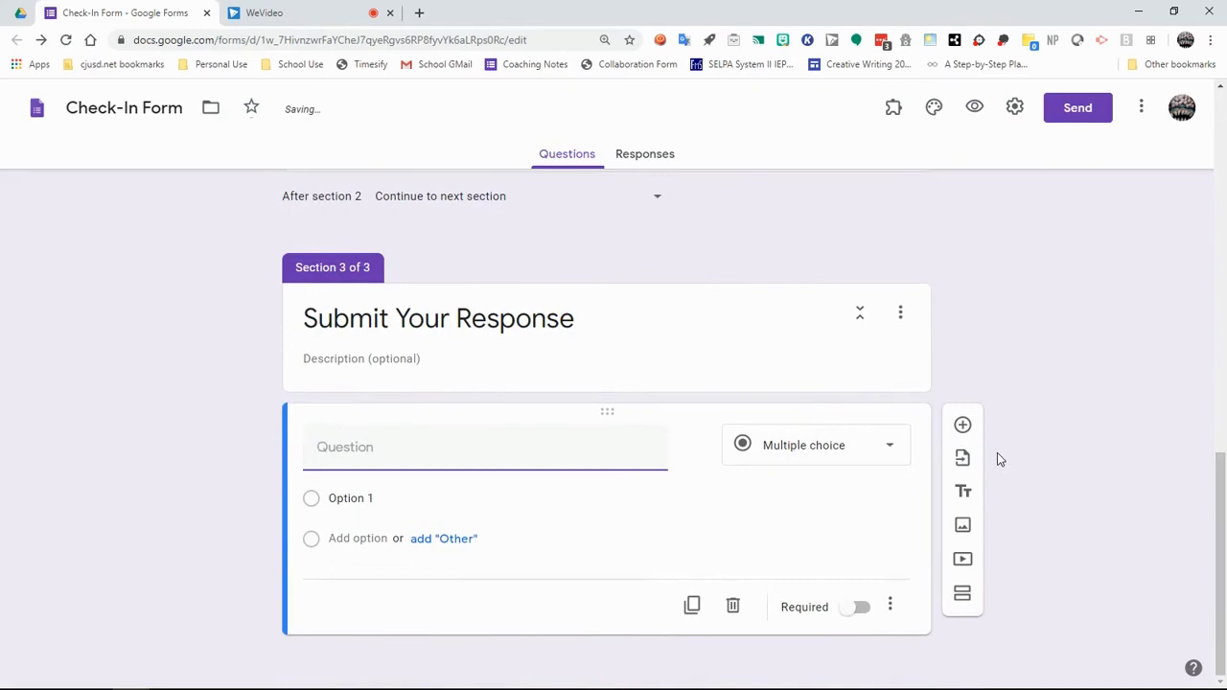
{"action": "type", "text": "Was This Form Helpdu"}
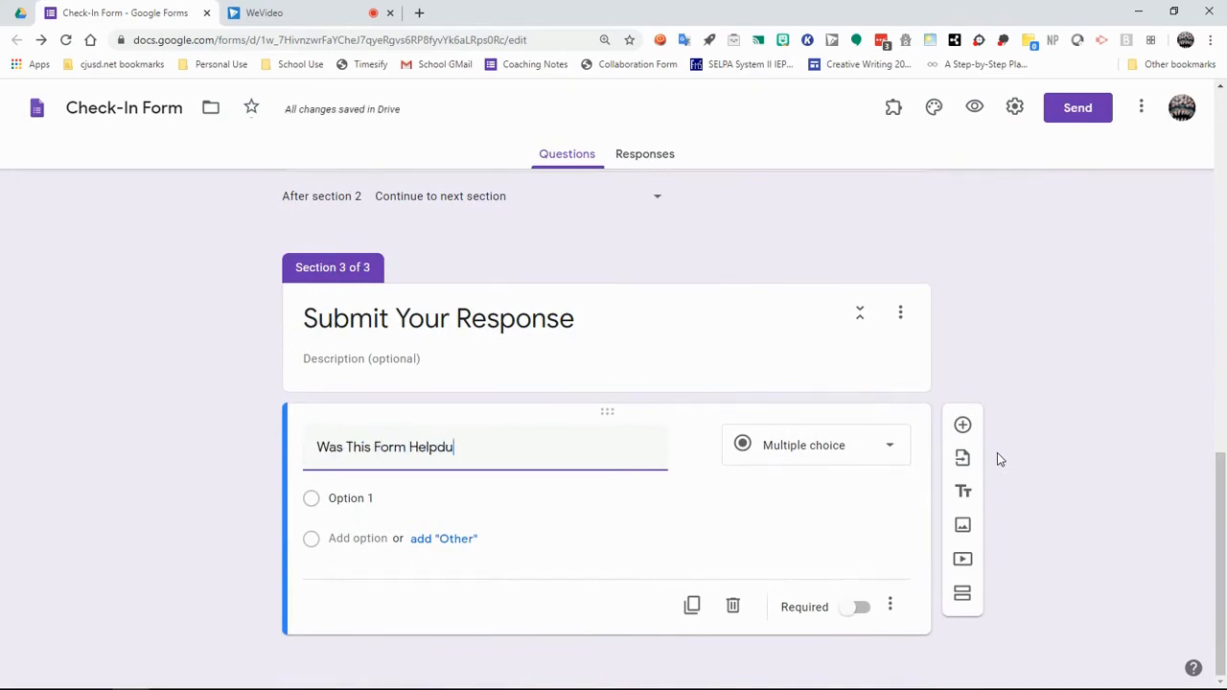
{"action": "key", "text": "BackSpace"}
{"action": "key", "text": "BackSpace"}
{"action": "type", "text": "ful?"}
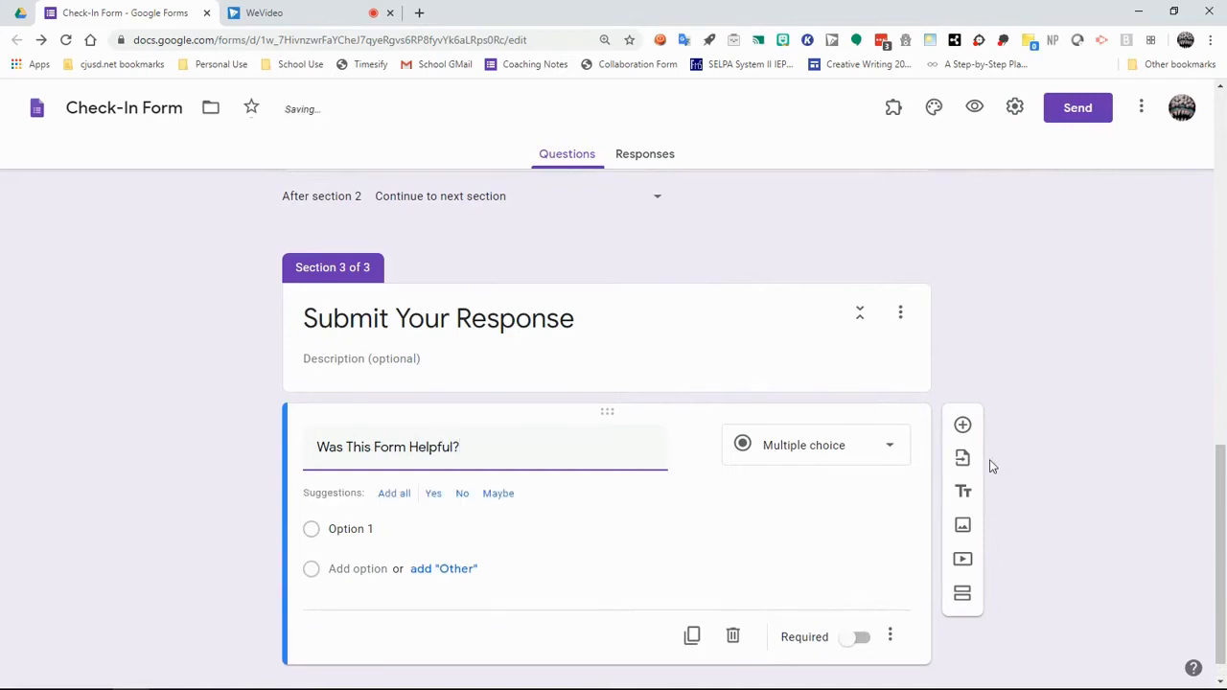
Step: Give the "Was This Form Helpful?" question the options "Yes" and "No" and make it required
{"action": "left_click", "coordinate": [350, 525]}
{"action": "type", "text": "Yes"}
{"action": "key", "text": "Tab"}
{"action": "key", "text": "Tab"}
{"action": "type", "text": "No"}
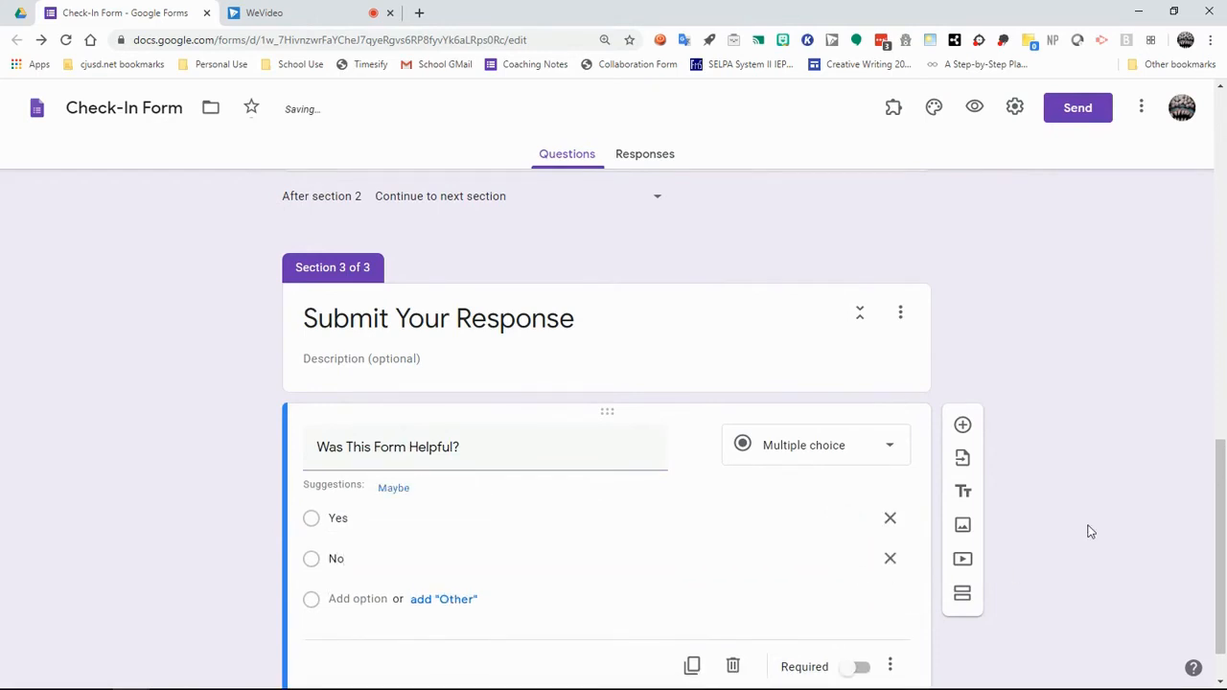
{"action": "scroll", "coordinate": [1037, 568], "scroll_direction": "down", "scroll_amount": 1}
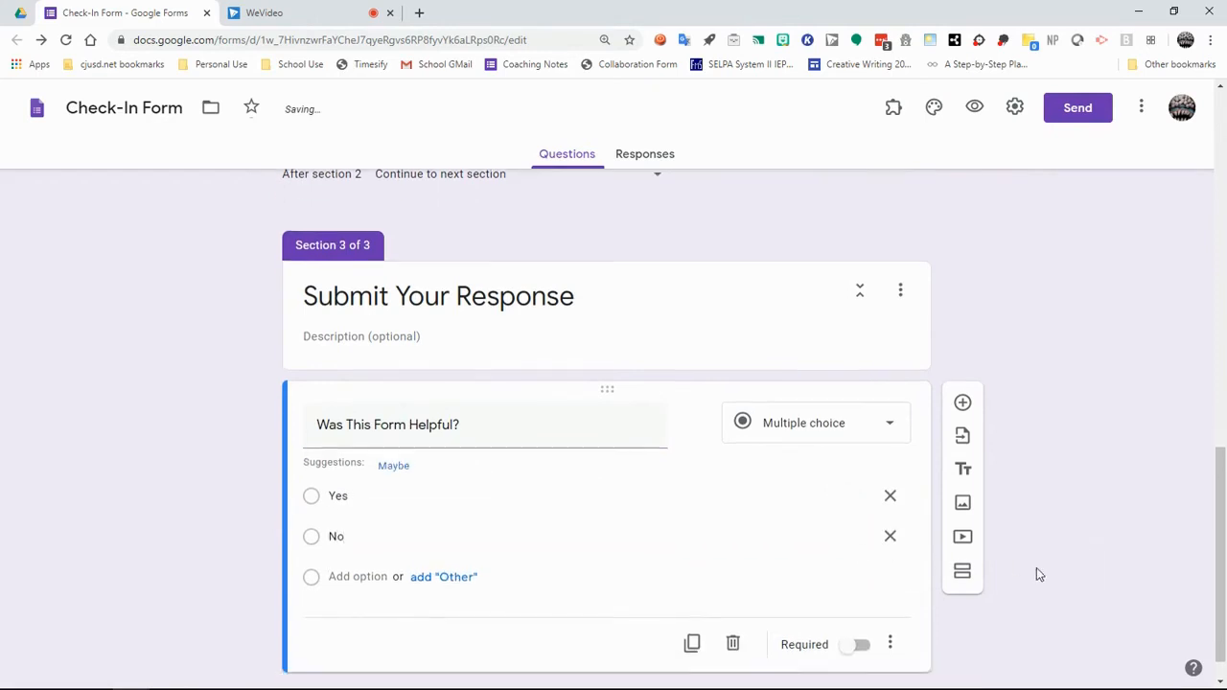
{"action": "left_click", "coordinate": [858, 607]}
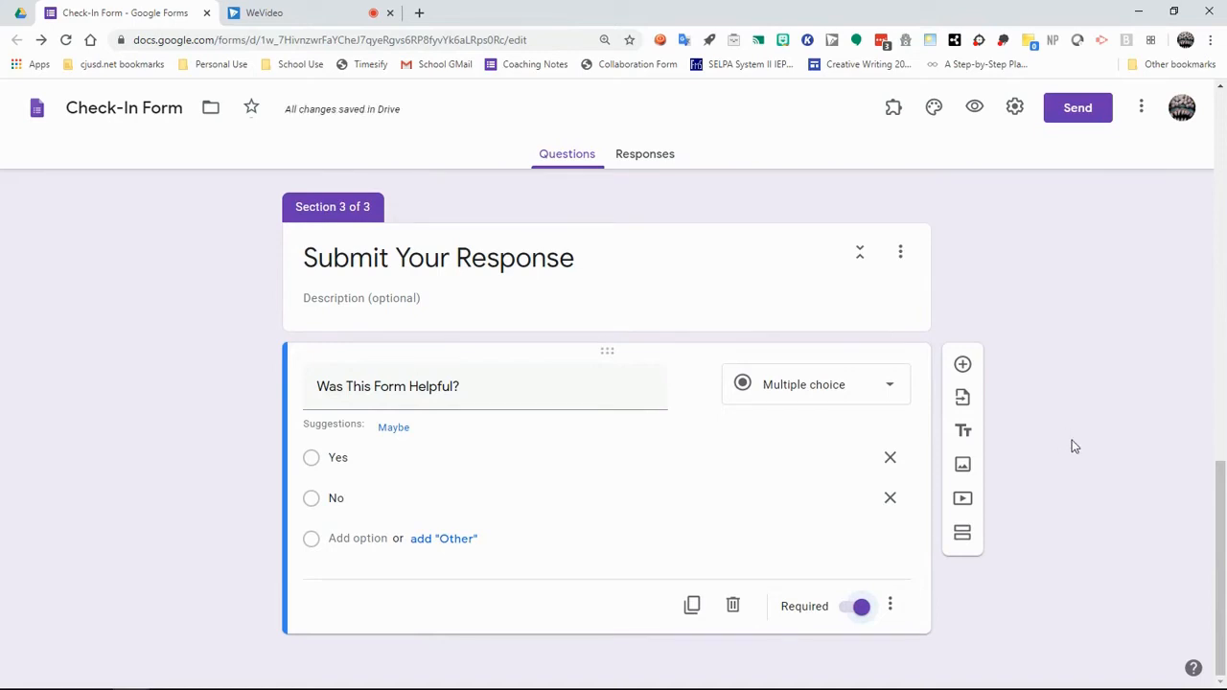
Step: Set the form's header image to the colorful candy picture from the Work and School themes
{"action": "scroll", "coordinate": [1074, 446], "scroll_direction": "up", "scroll_amount": 6}
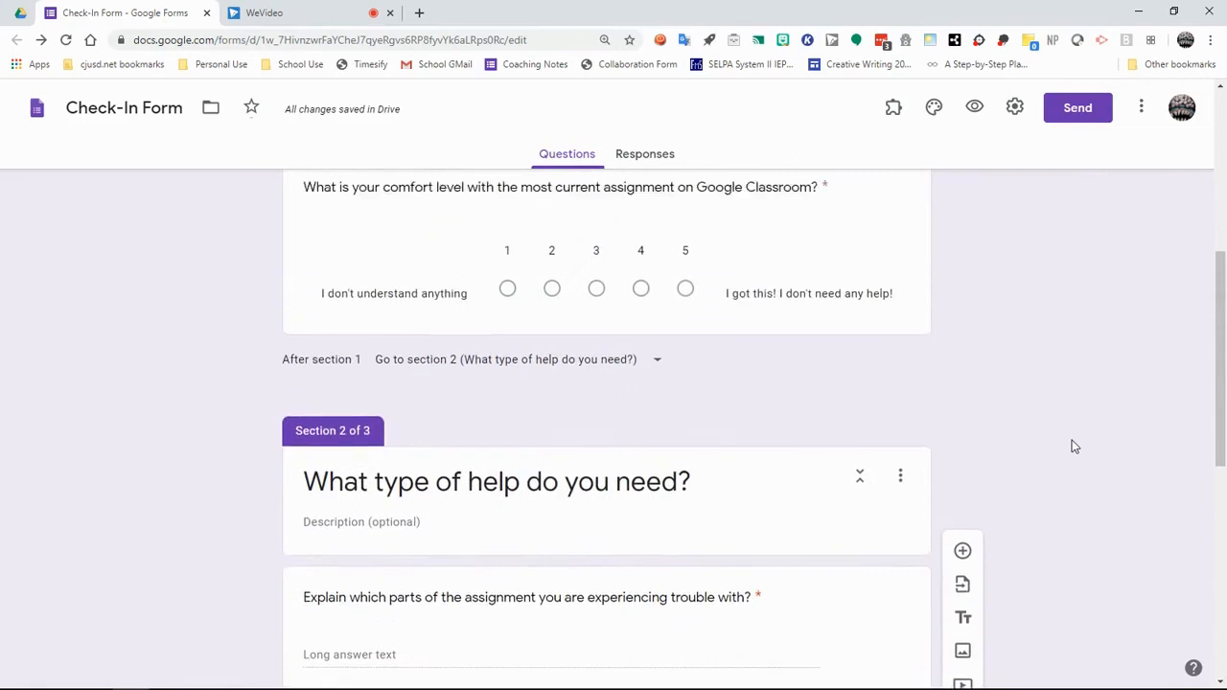
{"action": "scroll", "coordinate": [1074, 447], "scroll_direction": "up", "scroll_amount": 5}
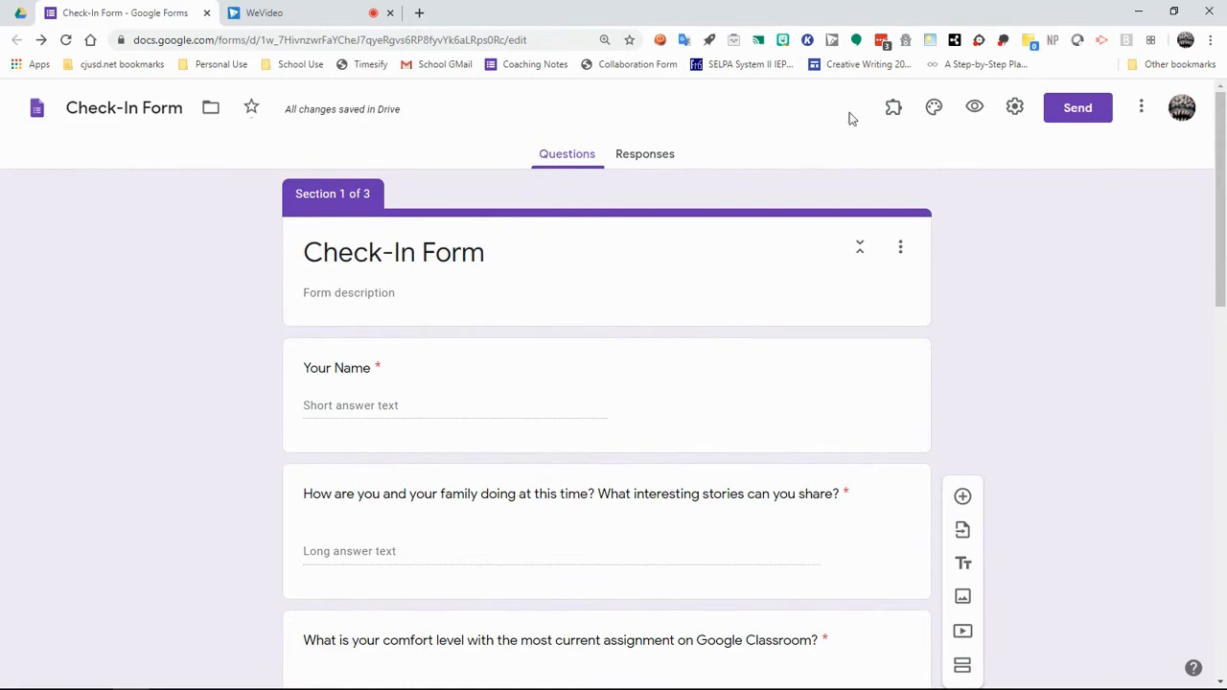
{"action": "left_click", "coordinate": [931, 109]}
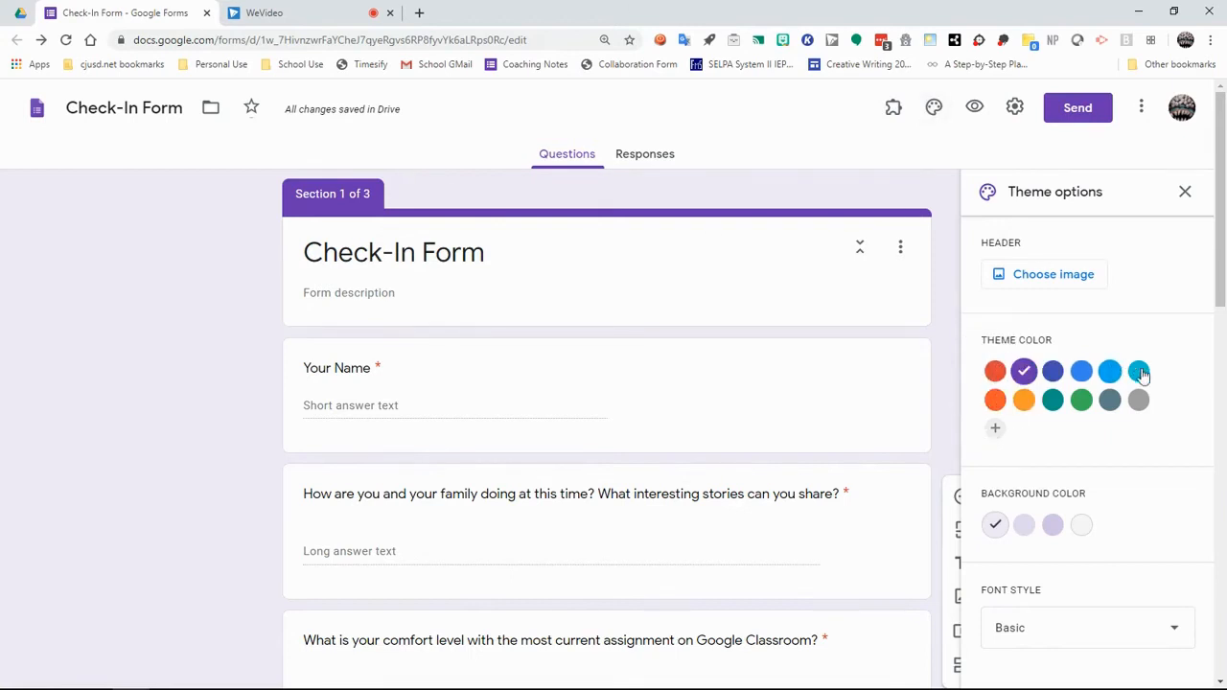
{"action": "left_click", "coordinate": [1067, 288]}
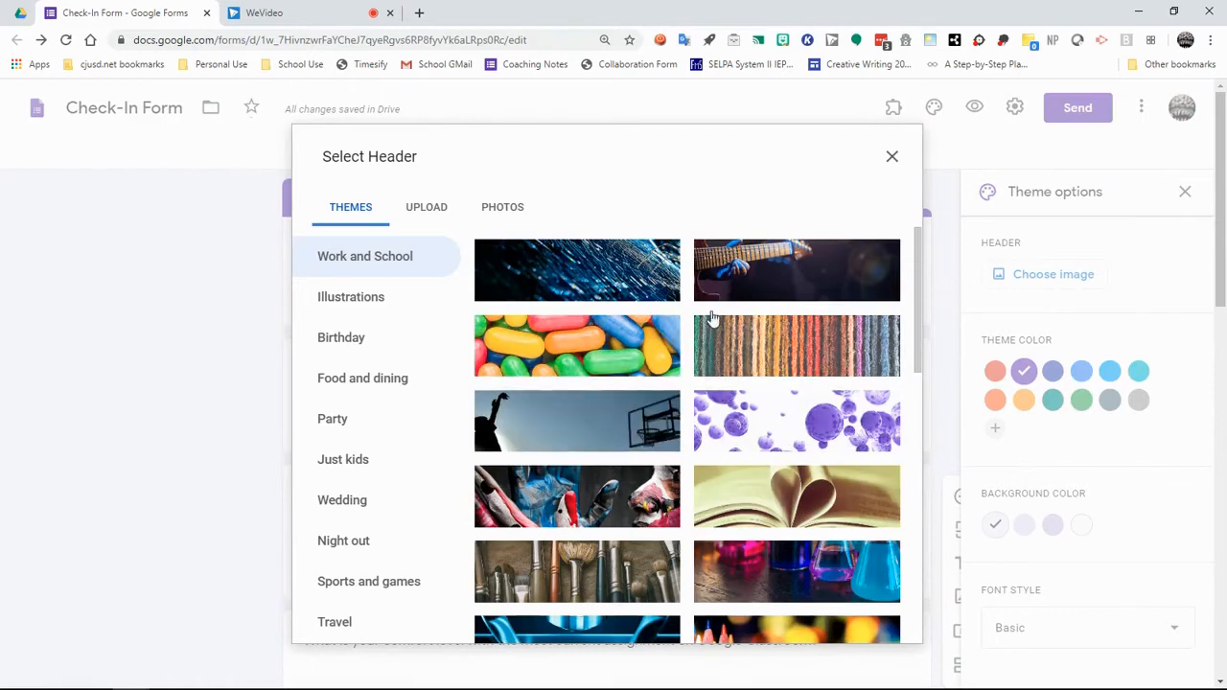
{"action": "left_click", "coordinate": [582, 353]}
{"action": "left_click", "coordinate": [884, 623]}
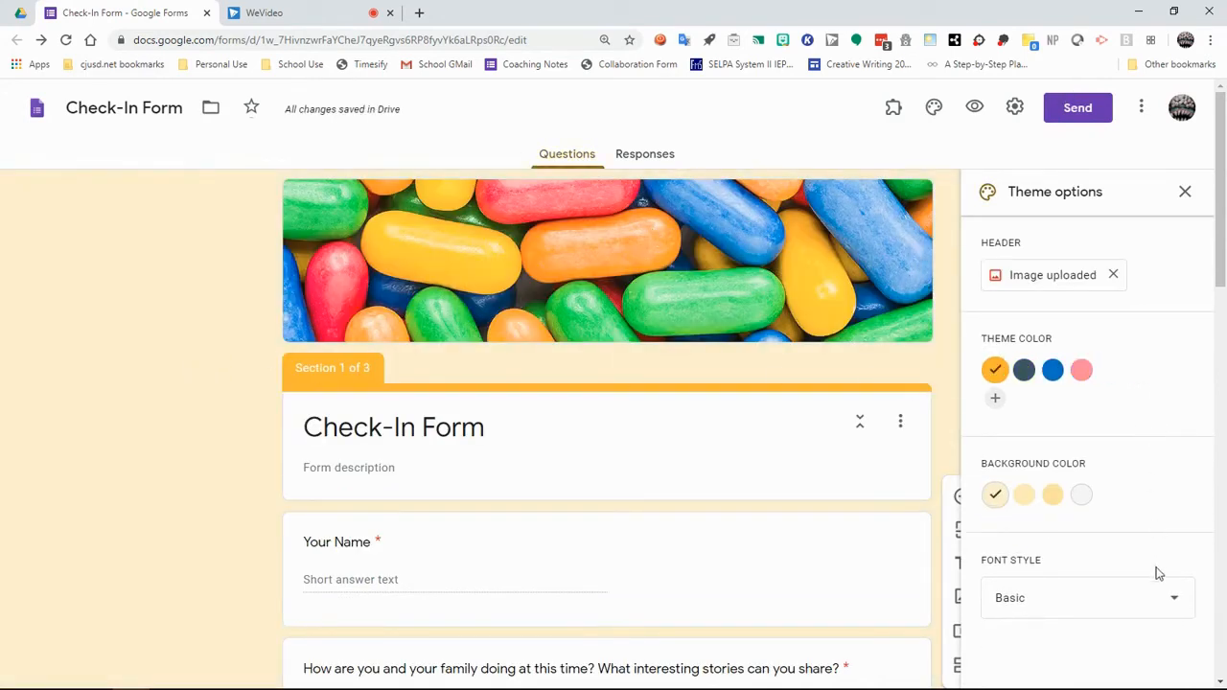
Step: Choose the Basic font style for the form and close the theme options
{"action": "left_click", "coordinate": [1175, 604]}
{"action": "scroll", "coordinate": [1093, 595], "scroll_direction": "down", "scroll_amount": 2}
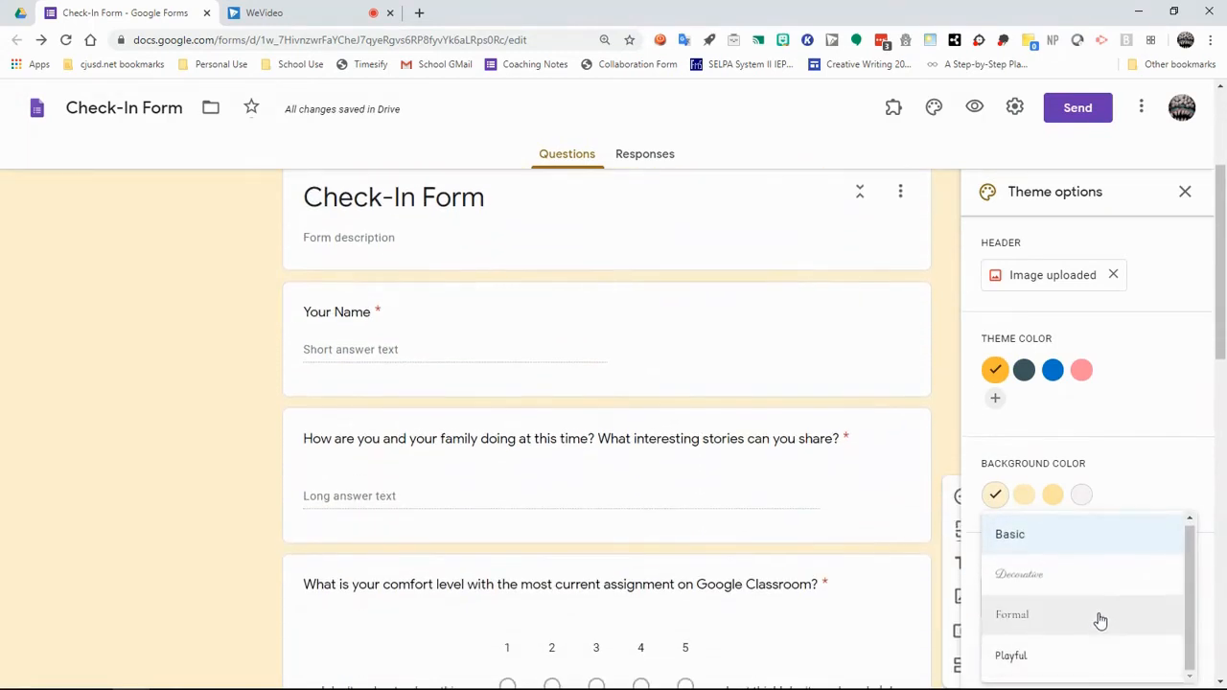
{"action": "scroll", "coordinate": [1098, 610], "scroll_direction": "up", "scroll_amount": 1}
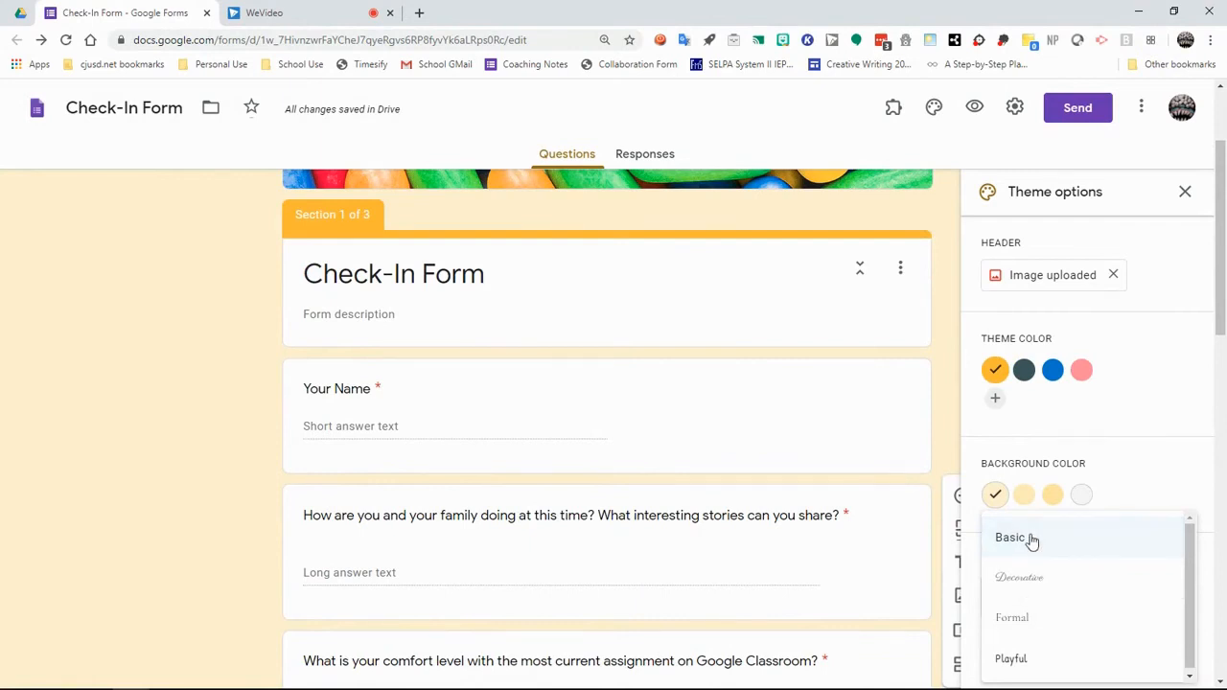
{"action": "left_click", "coordinate": [994, 523]}
{"action": "scroll", "coordinate": [1183, 578], "scroll_direction": "down", "scroll_amount": 2}
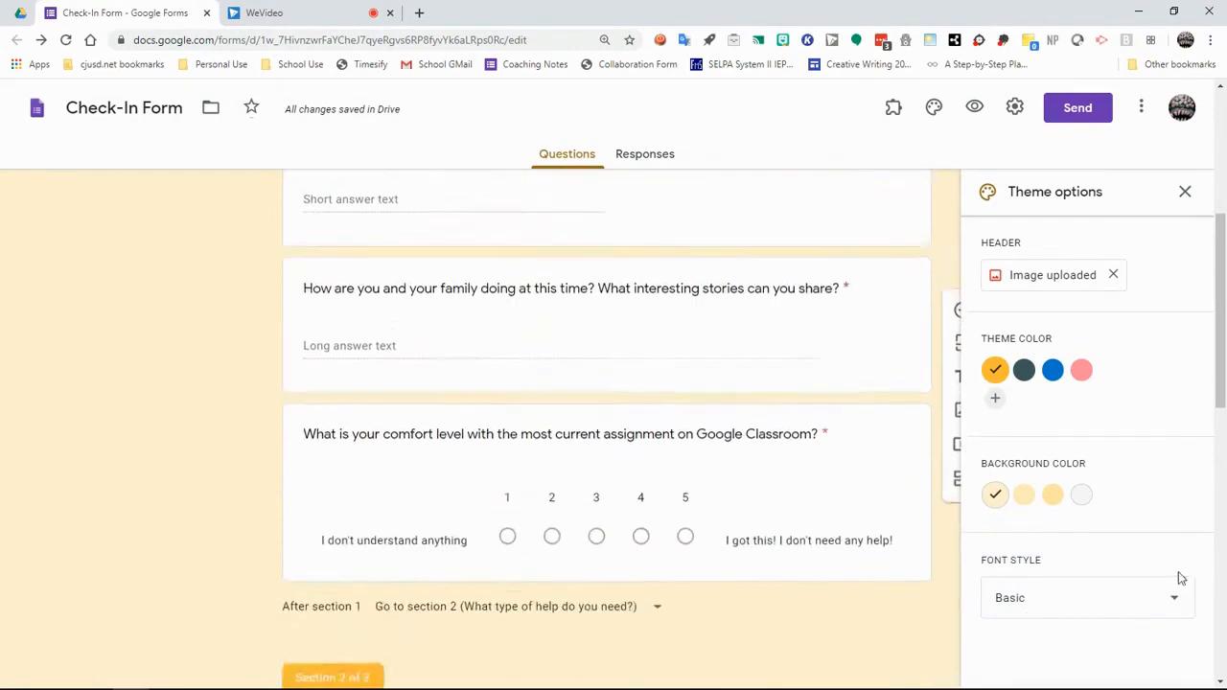
{"action": "scroll", "coordinate": [1189, 431], "scroll_direction": "up", "scroll_amount": 3}
{"action": "left_click", "coordinate": [1186, 192]}
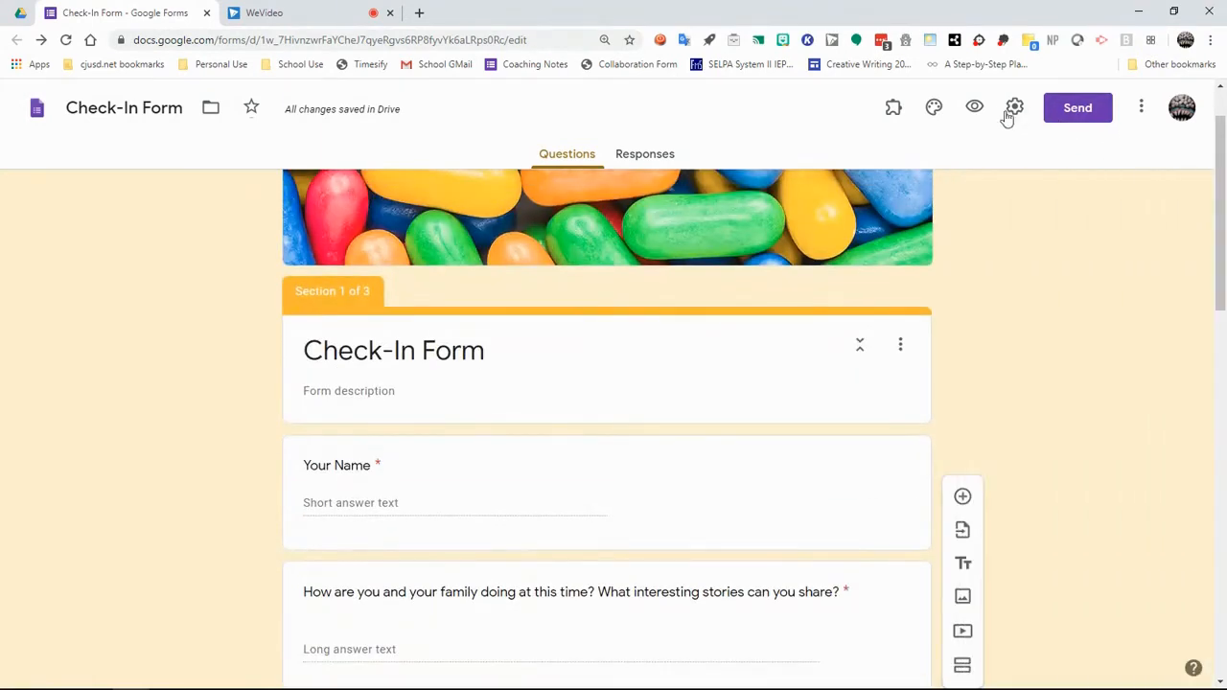
Step: Open the form's preview and look through the questions in its first section
{"action": "left_click", "coordinate": [976, 112]}
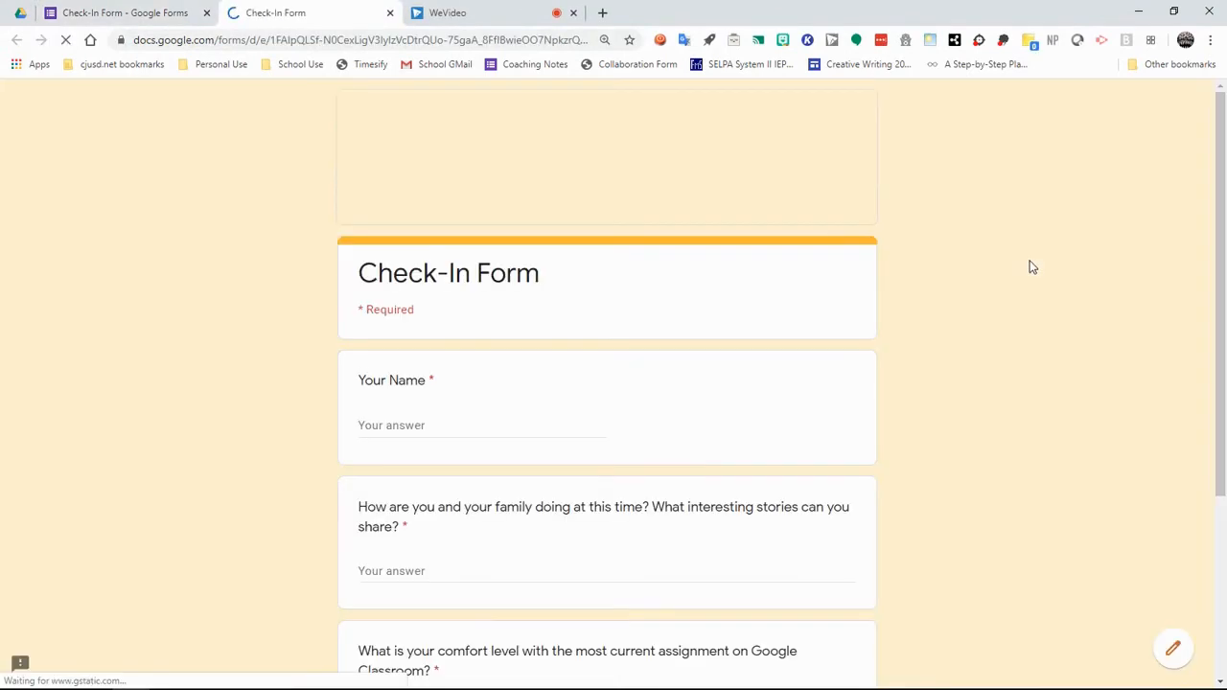
{"action": "scroll", "coordinate": [1002, 297], "scroll_direction": "down", "scroll_amount": 1}
{"action": "scroll", "coordinate": [1002, 296], "scroll_direction": "down", "scroll_amount": 2}
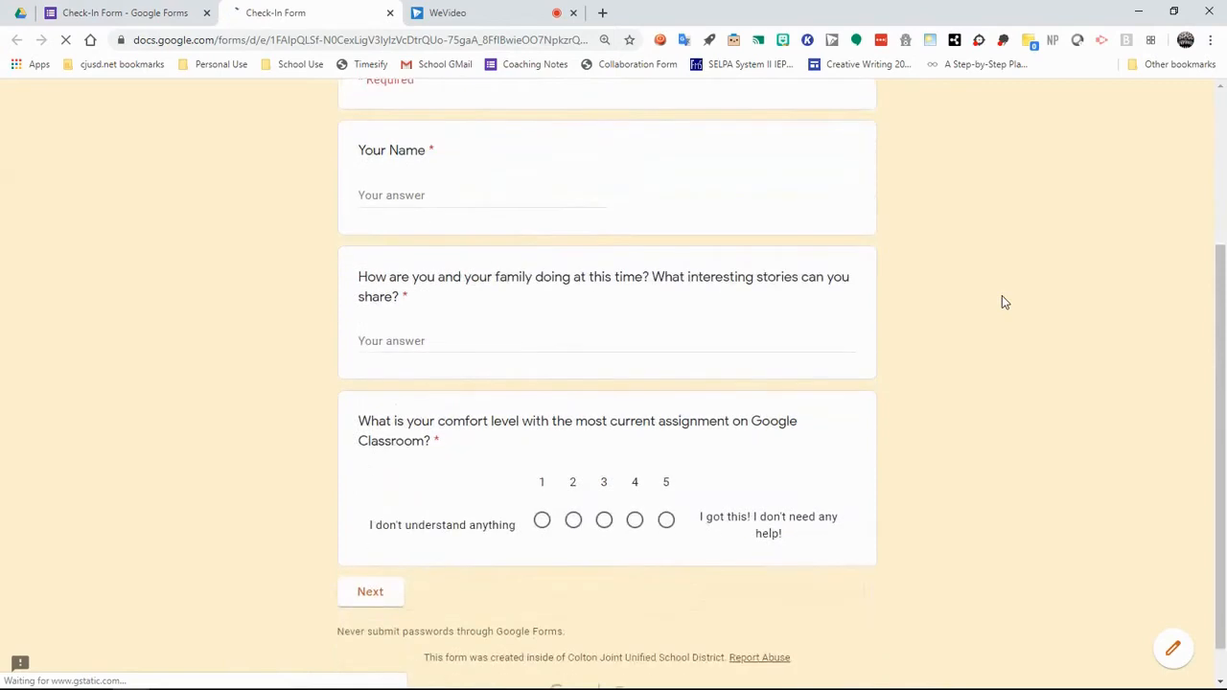
{"action": "scroll", "coordinate": [534, 221], "scroll_direction": "up", "scroll_amount": 2}
{"action": "scroll", "coordinate": [463, 357], "scroll_direction": "down", "scroll_amount": 2}
{"action": "scroll", "coordinate": [460, 539], "scroll_direction": "down", "scroll_amount": 1}
{"action": "left_click", "coordinate": [372, 556]}
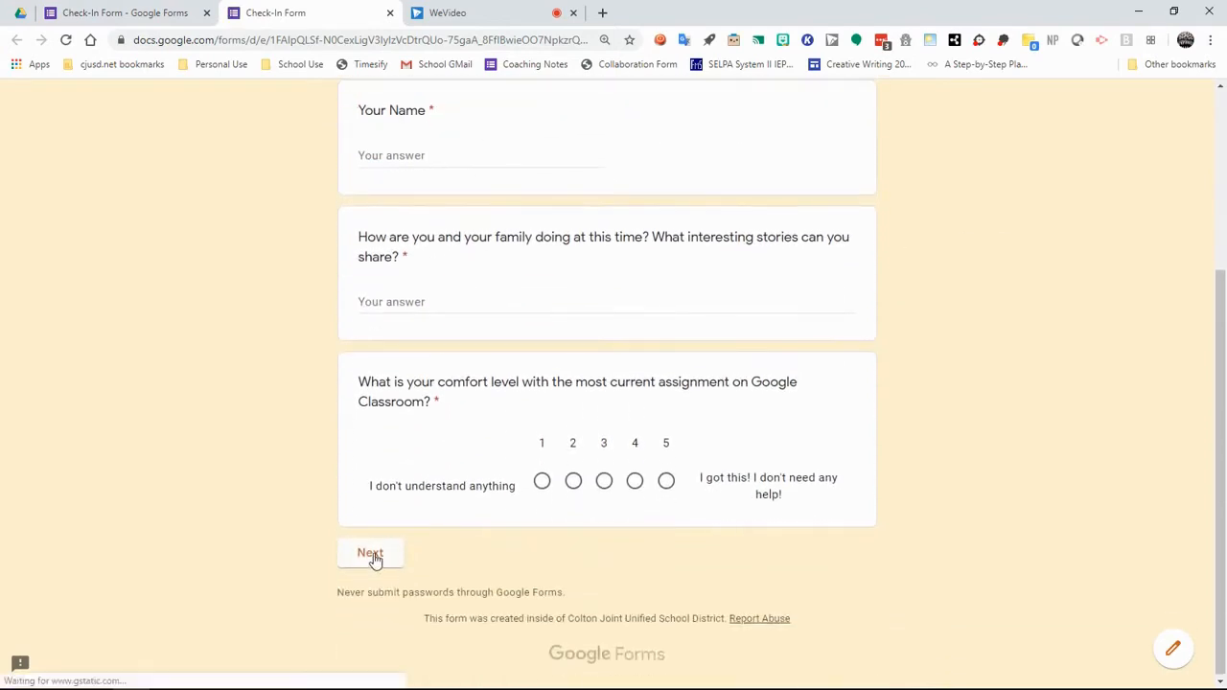
Step: Fill in the first section with the name "Sample Student", the answer "We are fine." and comfort level 1, and continue to the following section
{"action": "scroll", "coordinate": [446, 277], "scroll_direction": "up", "scroll_amount": 2}
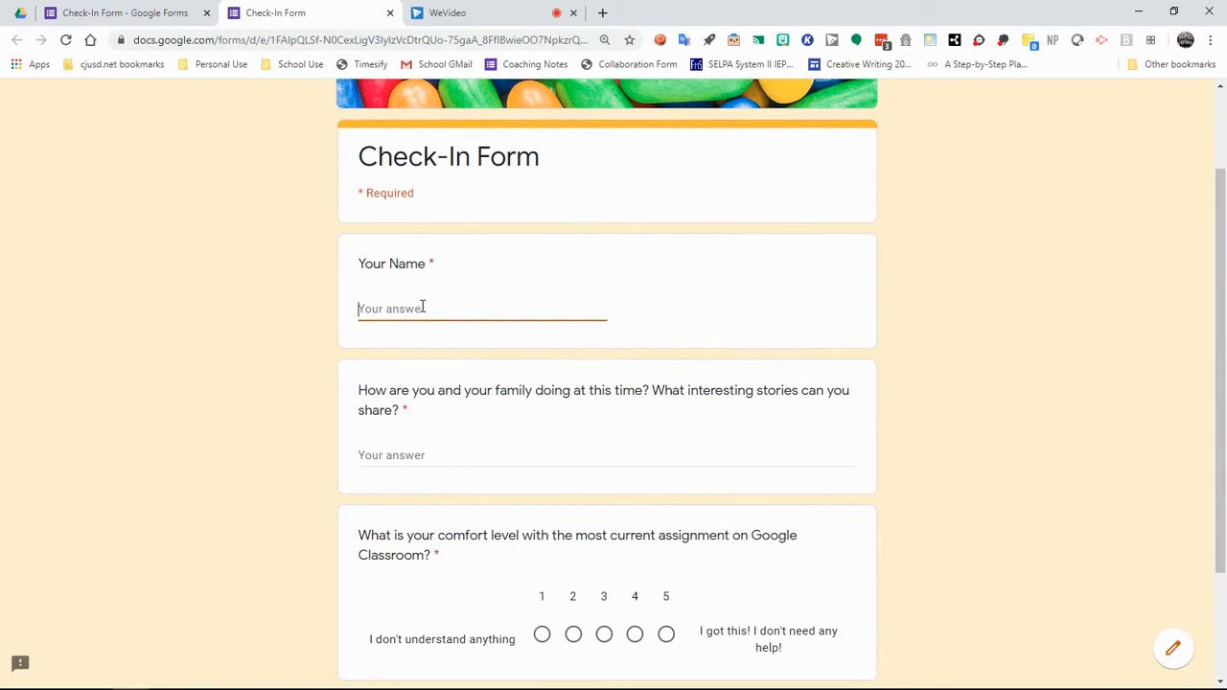
{"action": "type", "text": "Sample Student"}
{"action": "left_click", "coordinate": [396, 459]}
{"action": "type", "text": "We are fine."}
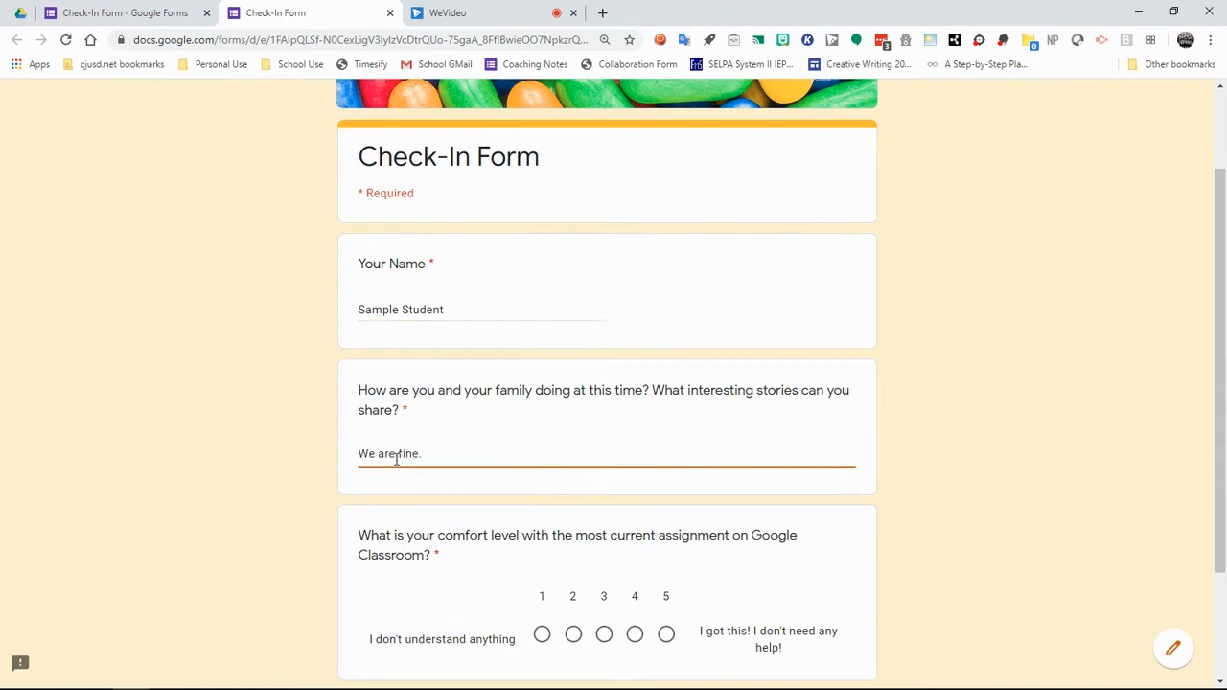
{"action": "scroll", "coordinate": [403, 456], "scroll_direction": "down", "scroll_amount": 2}
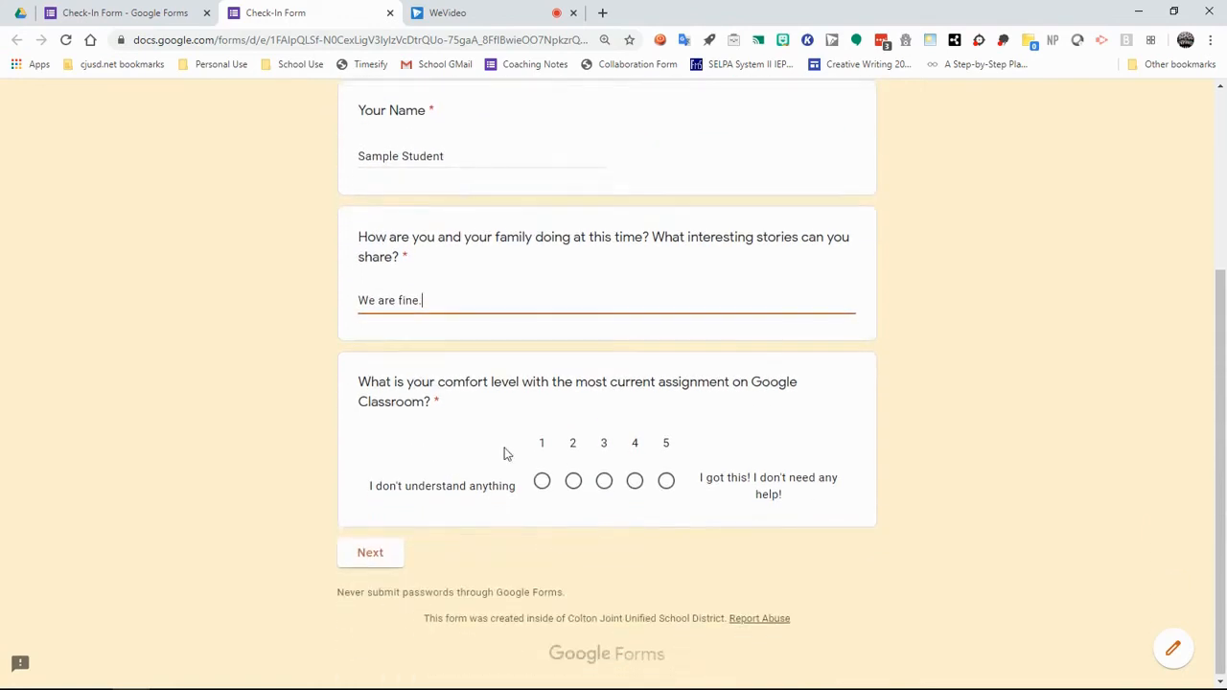
{"action": "left_click", "coordinate": [543, 482]}
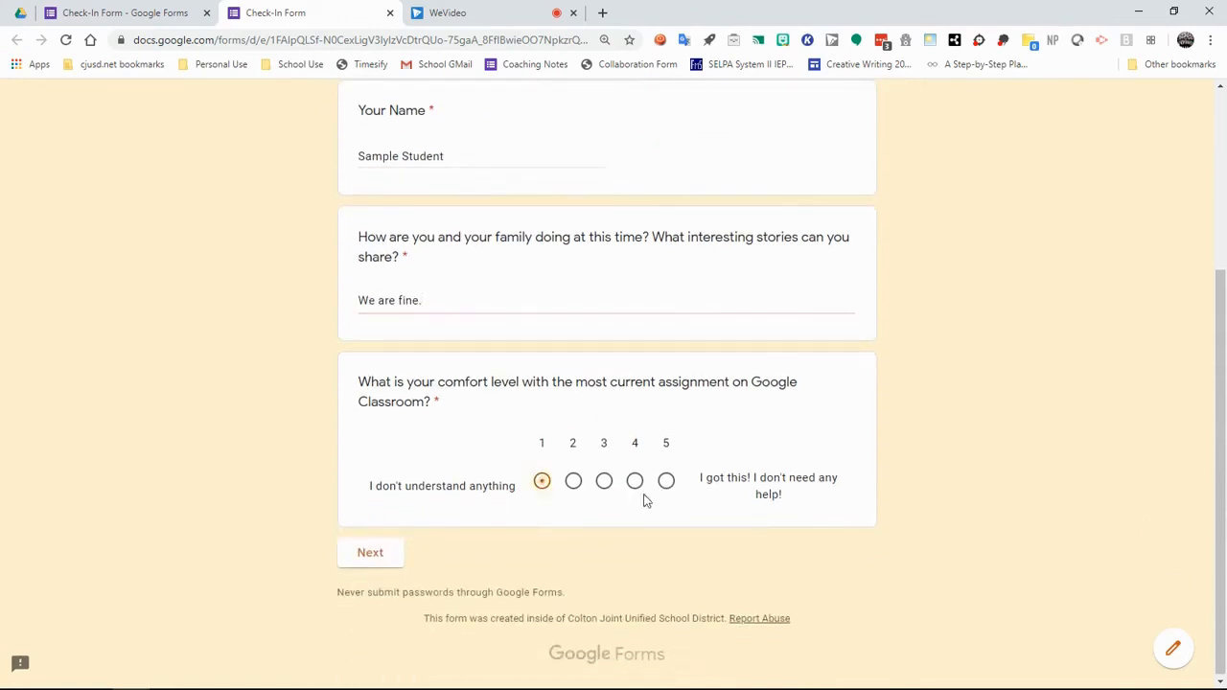
{"action": "left_click", "coordinate": [373, 554]}
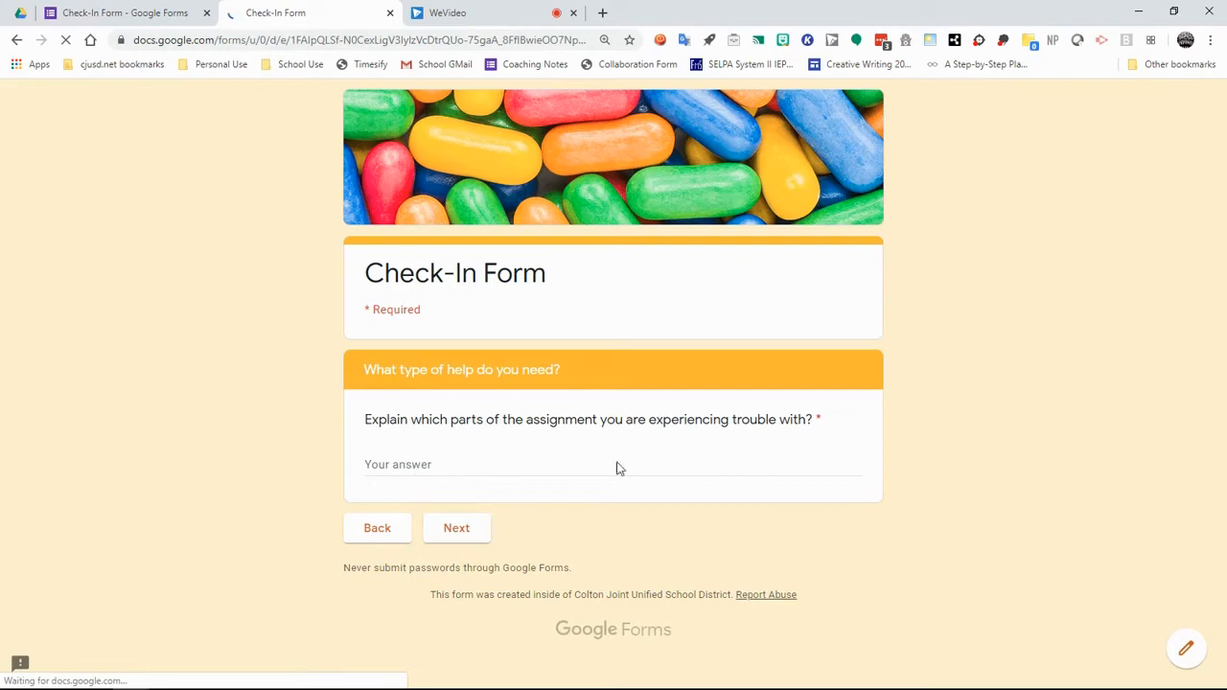
Step: Answer the assignment trouble question with "I don't understand how to evaluate for x" and continue to the final section
{"action": "left_click", "coordinate": [389, 467]}
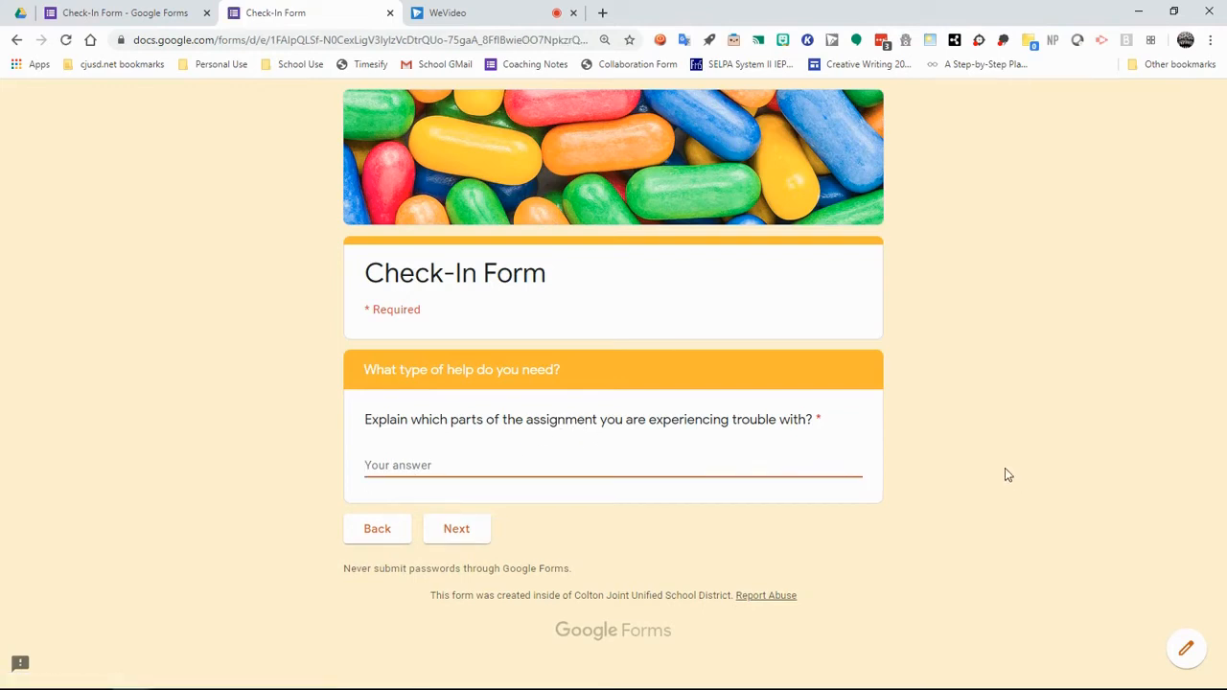
{"action": "type", "text": "I"}
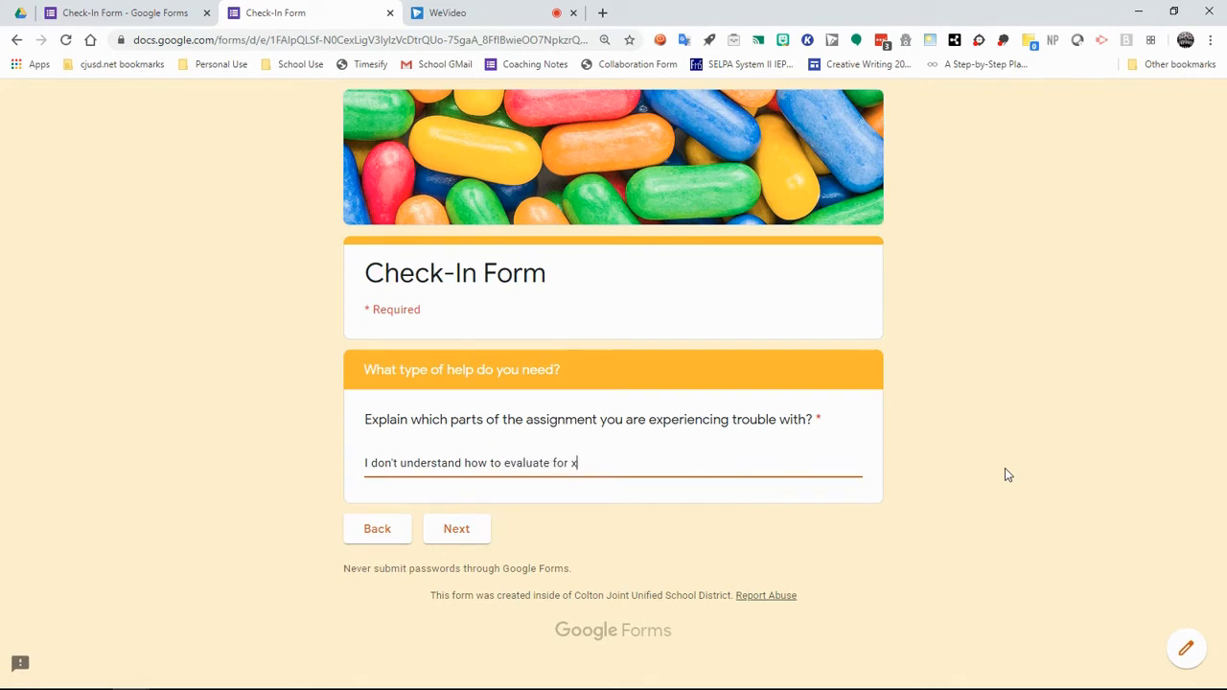
{"action": "left_click", "coordinate": [468, 531]}
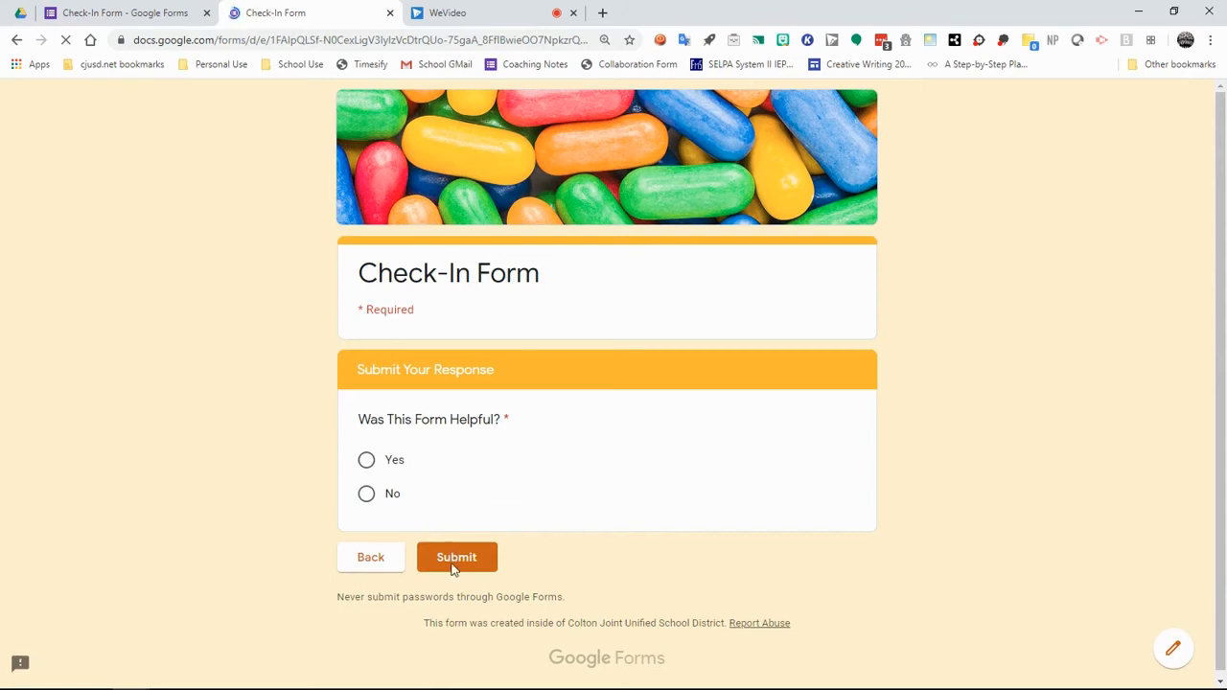
Step: Answer "Yes" to "Was This Form Helpful?", submit the test response and close the preview
{"action": "left_click", "coordinate": [366, 461]}
{"action": "left_click", "coordinate": [447, 556]}
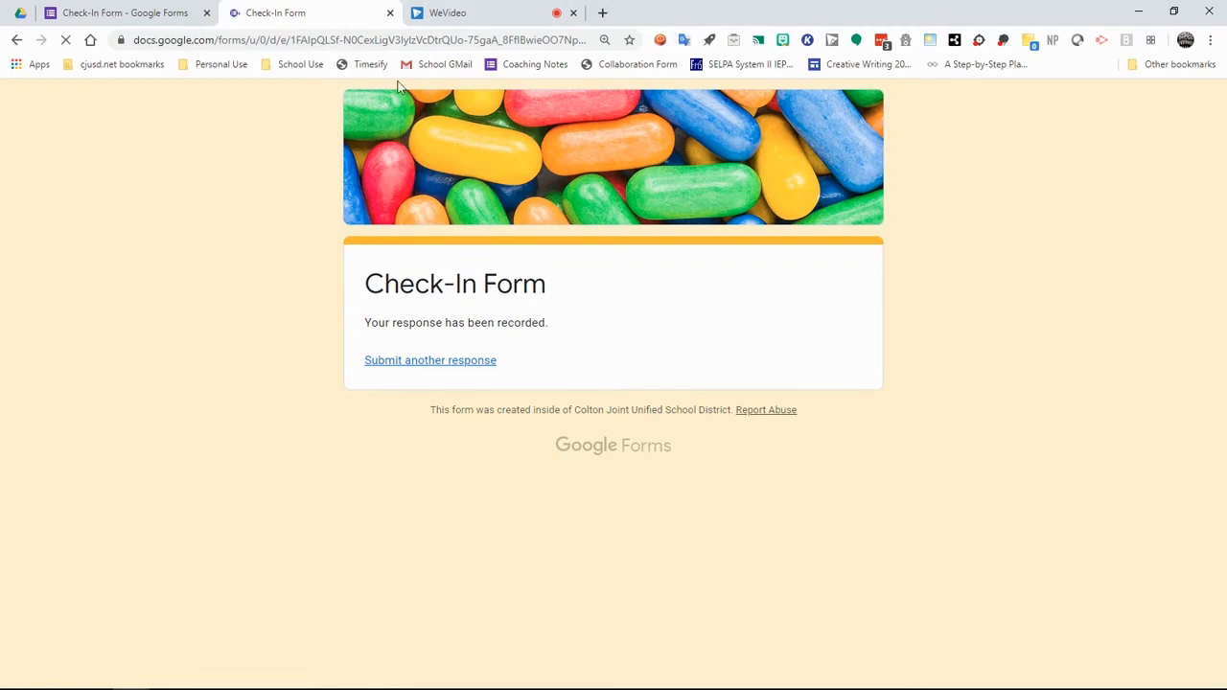
{"action": "left_click", "coordinate": [390, 18]}
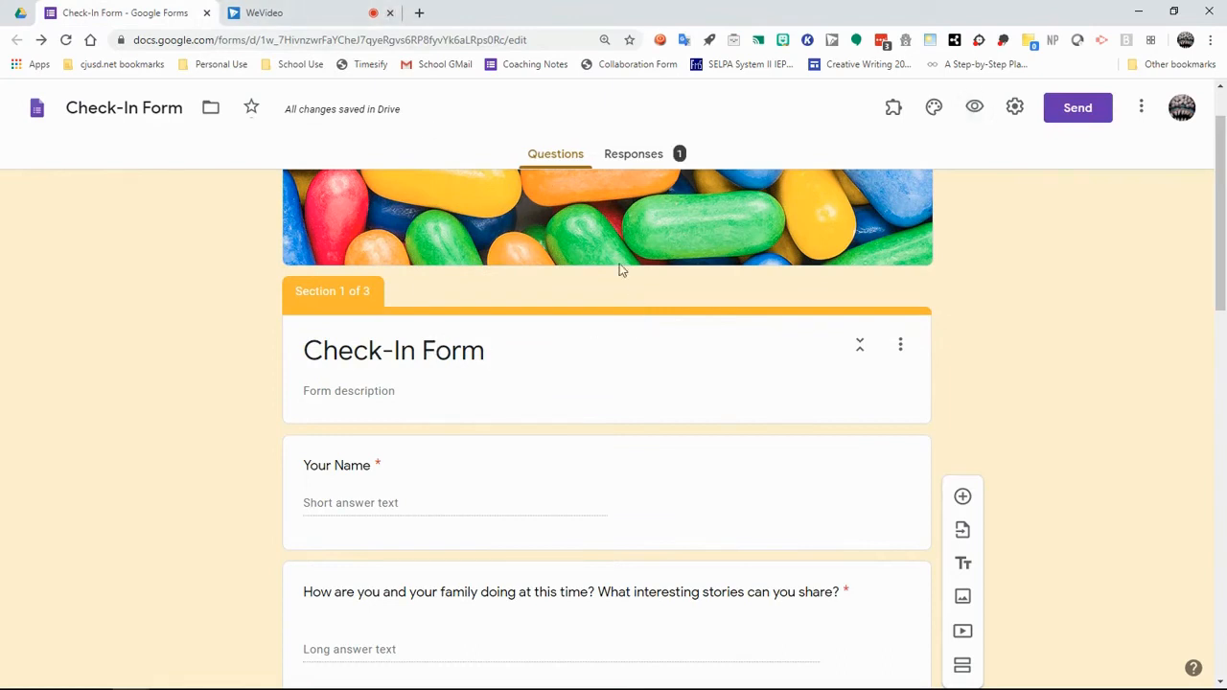
Step: Examine the form's collected responses in the summary, per-question and individual views
{"action": "left_click", "coordinate": [643, 156]}
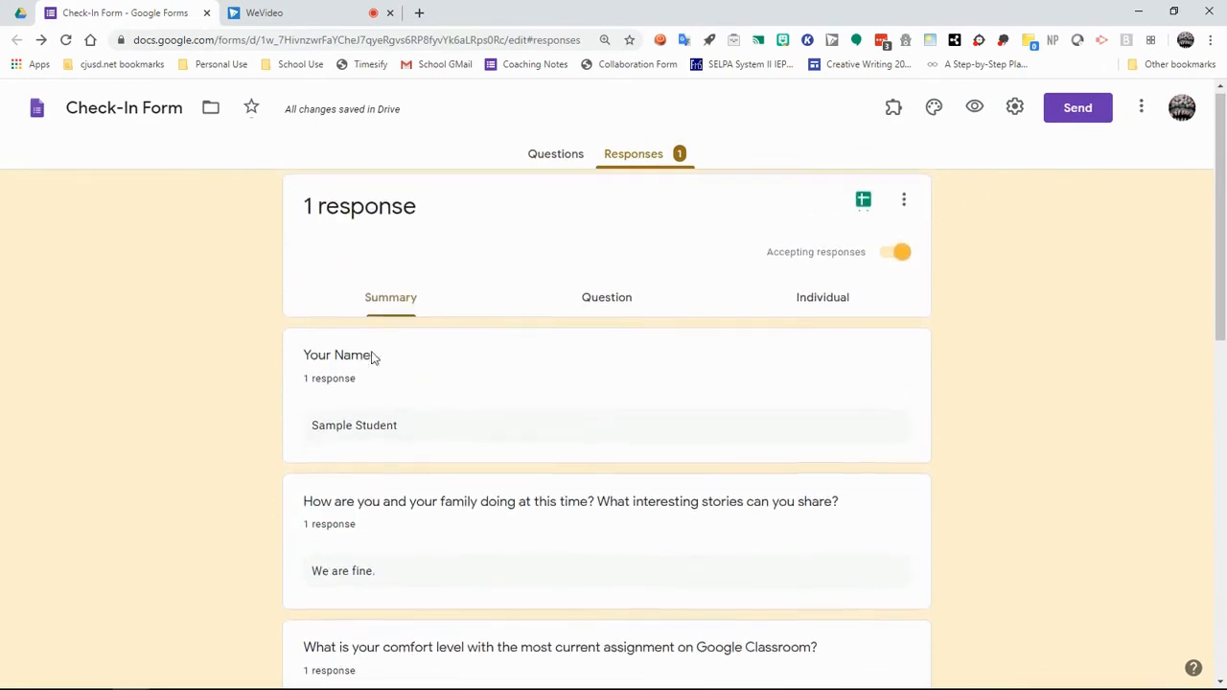
{"action": "scroll", "coordinate": [374, 369], "scroll_direction": "down", "scroll_amount": 4}
{"action": "scroll", "coordinate": [376, 382], "scroll_direction": "up", "scroll_amount": 4}
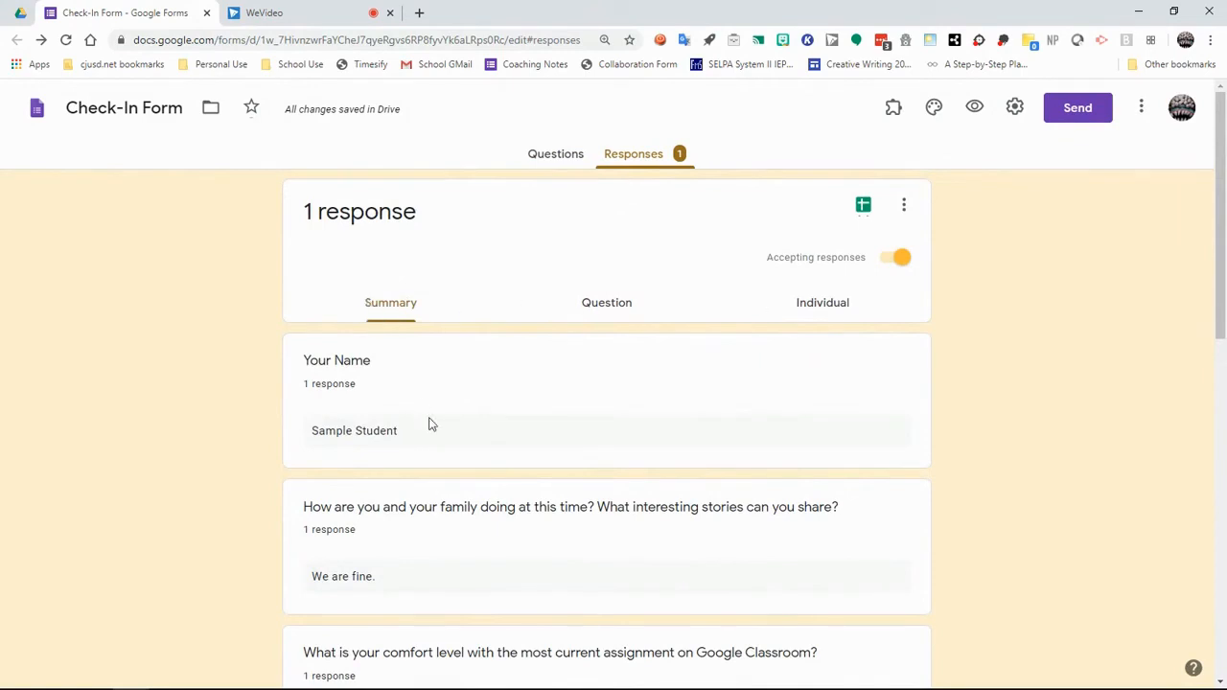
{"action": "scroll", "coordinate": [636, 294], "scroll_direction": "down", "scroll_amount": 1}
{"action": "left_click", "coordinate": [607, 236]}
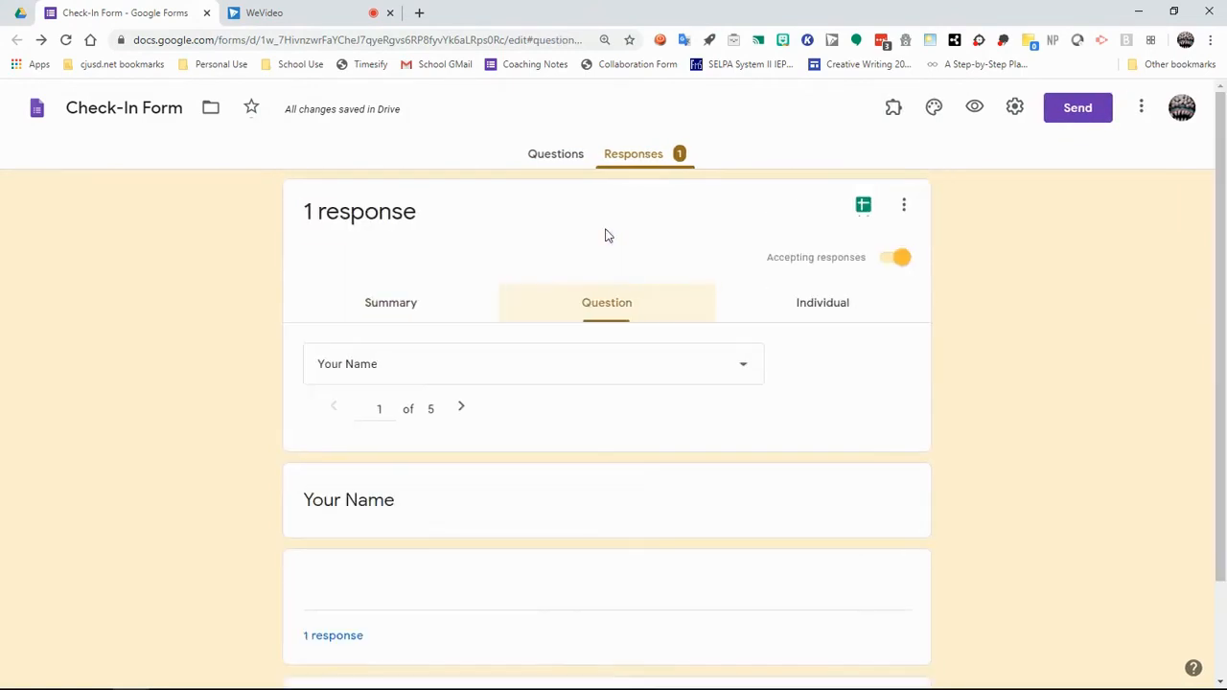
{"action": "scroll", "coordinate": [472, 442], "scroll_direction": "down", "scroll_amount": 1}
{"action": "scroll", "coordinate": [473, 442], "scroll_direction": "up", "scroll_amount": 1}
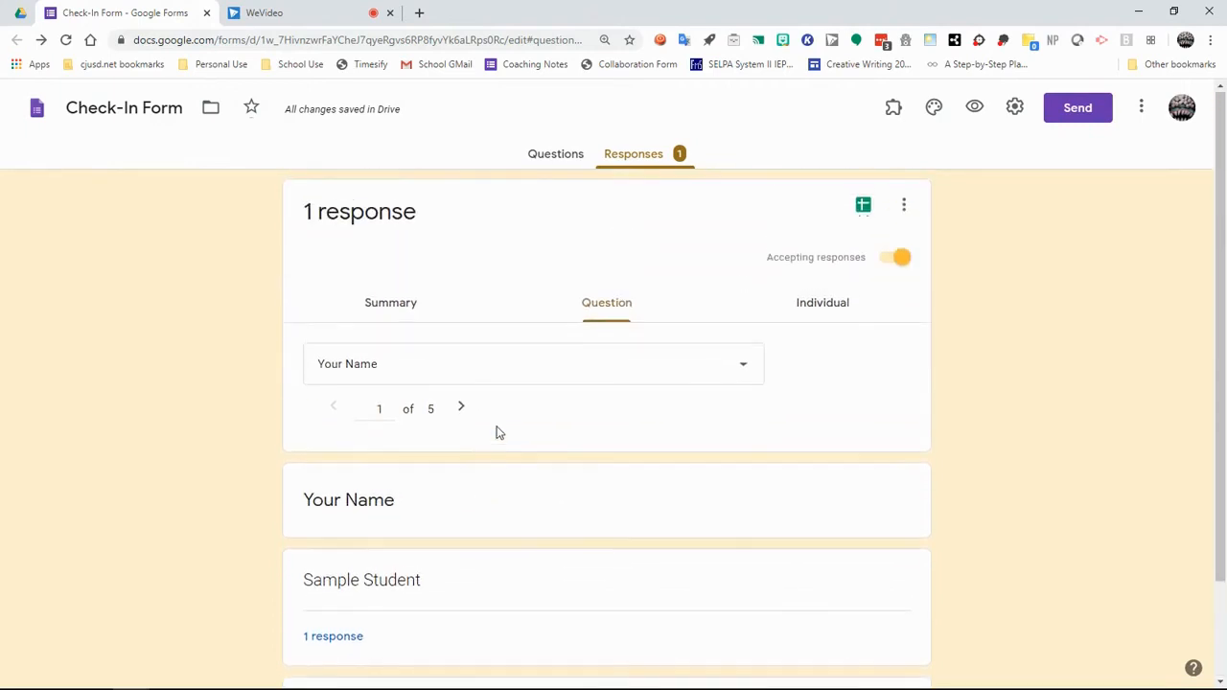
{"action": "left_click", "coordinate": [825, 304]}
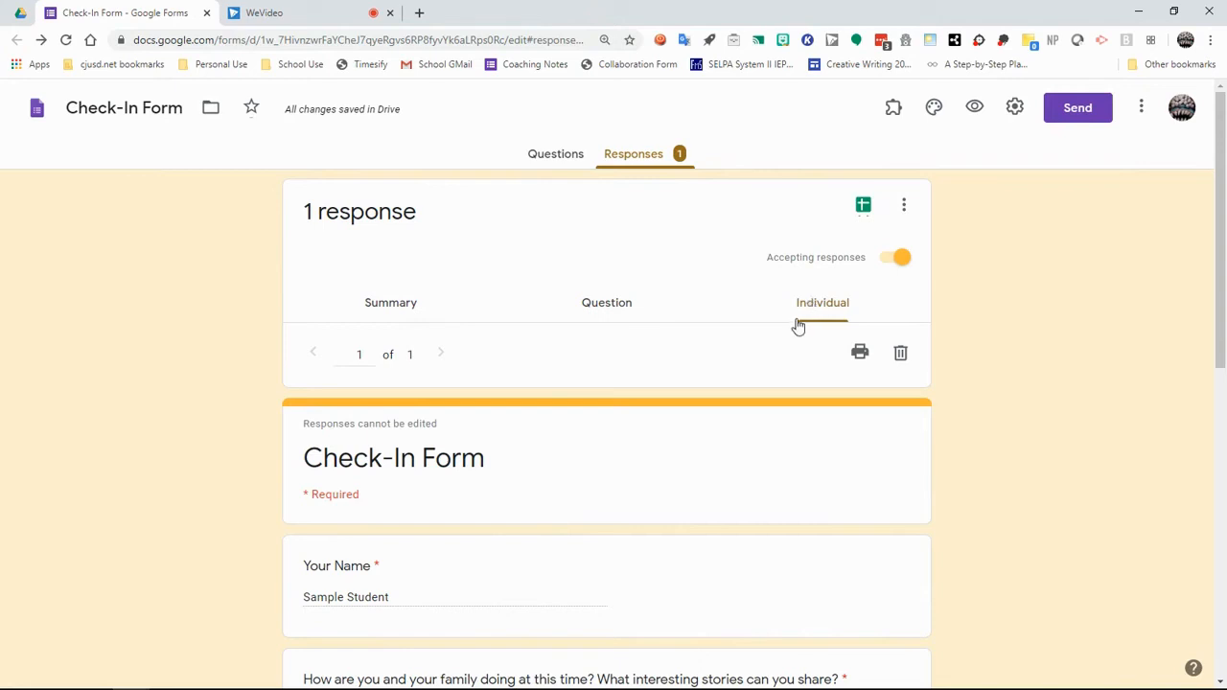
Step: Create a new spreadsheet named "Check-In Form (Responses)" for the form's responses and return to the form
{"action": "left_click", "coordinate": [863, 207]}
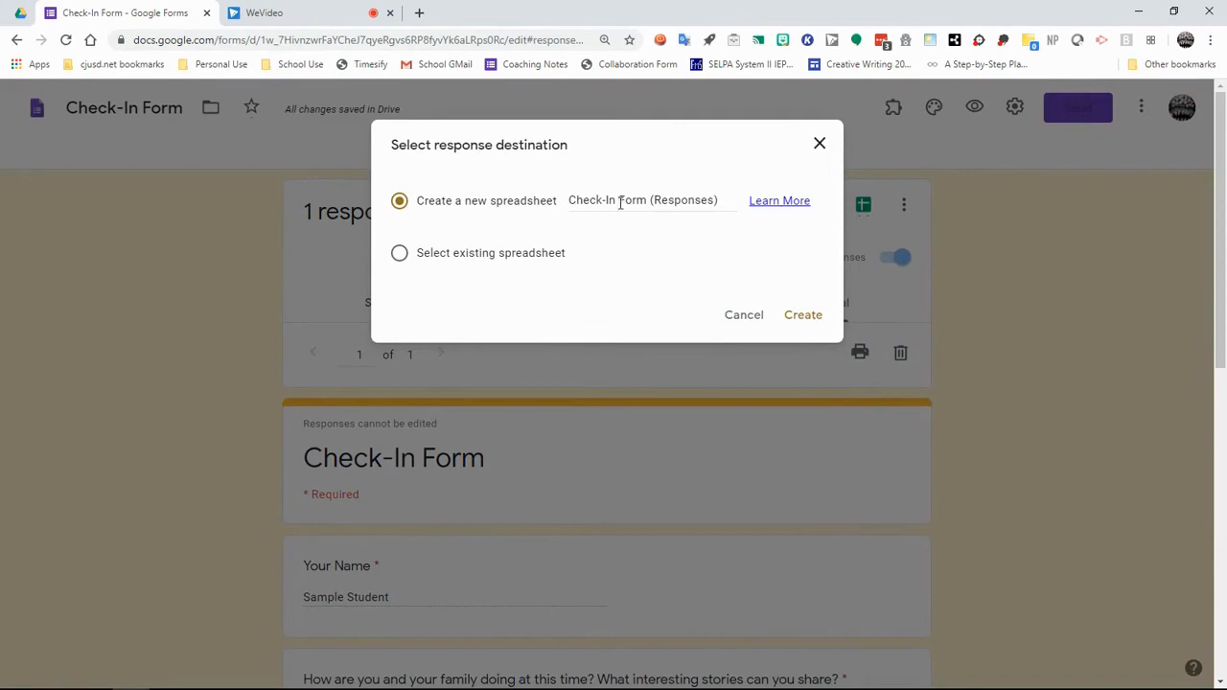
{"action": "left_click", "coordinate": [800, 317]}
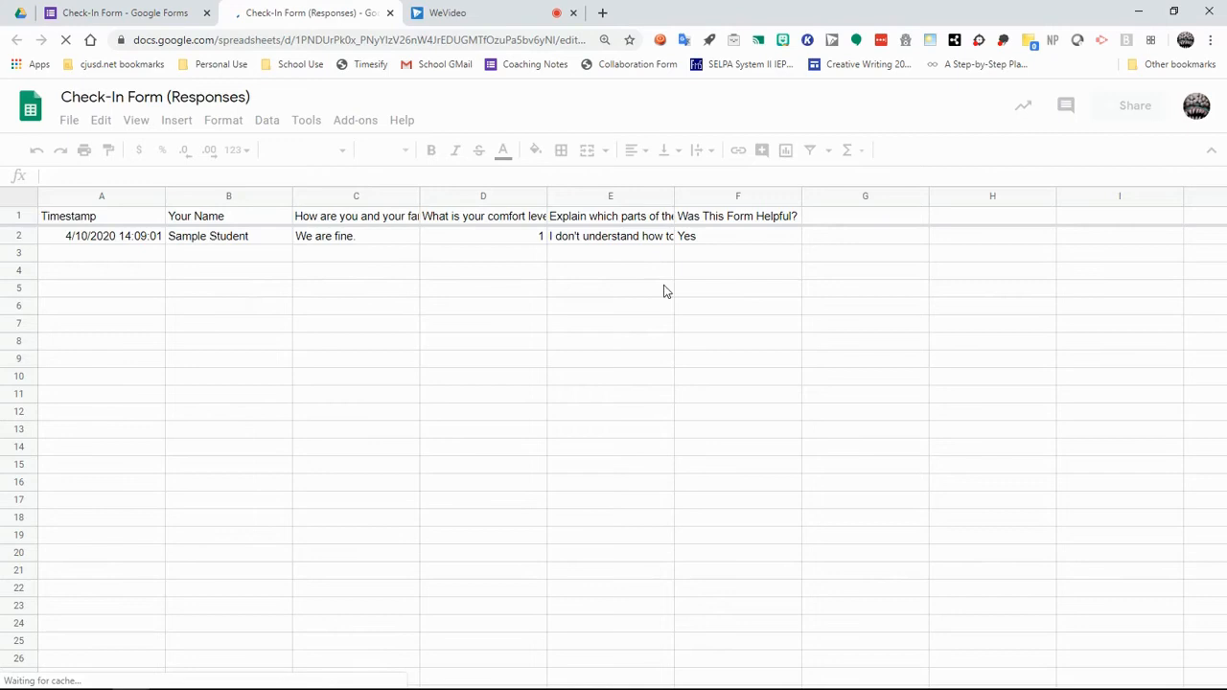
{"action": "left_click", "coordinate": [130, 10]}
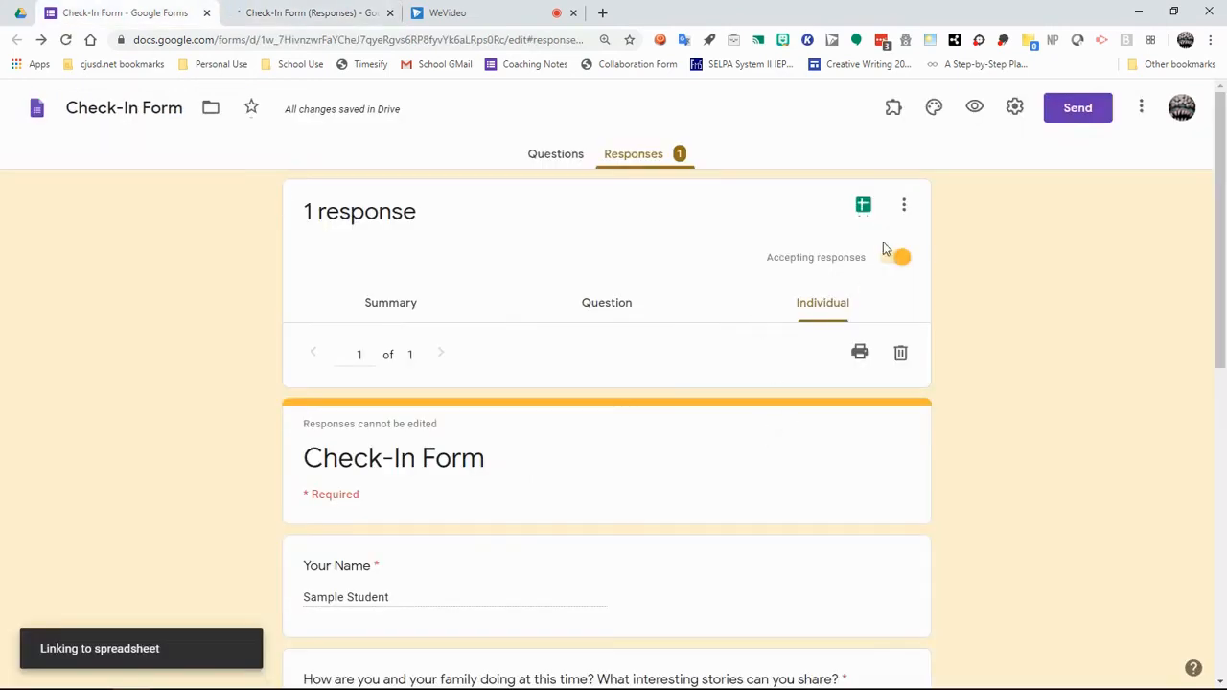
{"action": "left_click", "coordinate": [902, 209]}
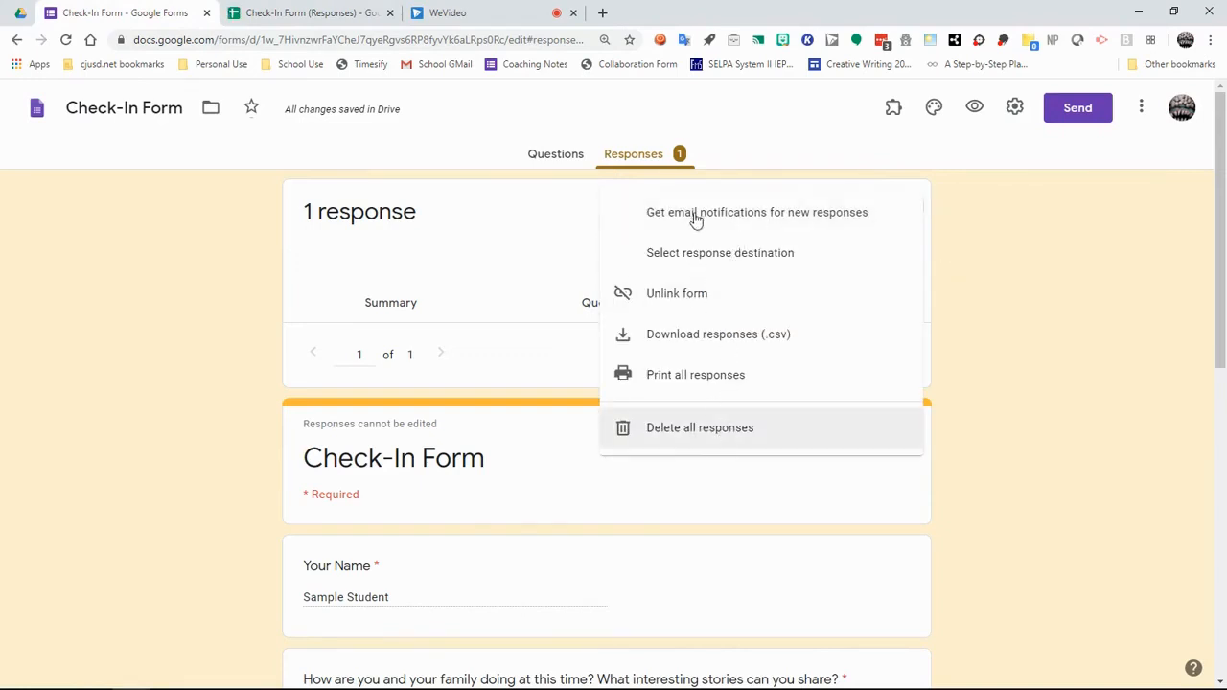
{"action": "left_click", "coordinate": [982, 219]}
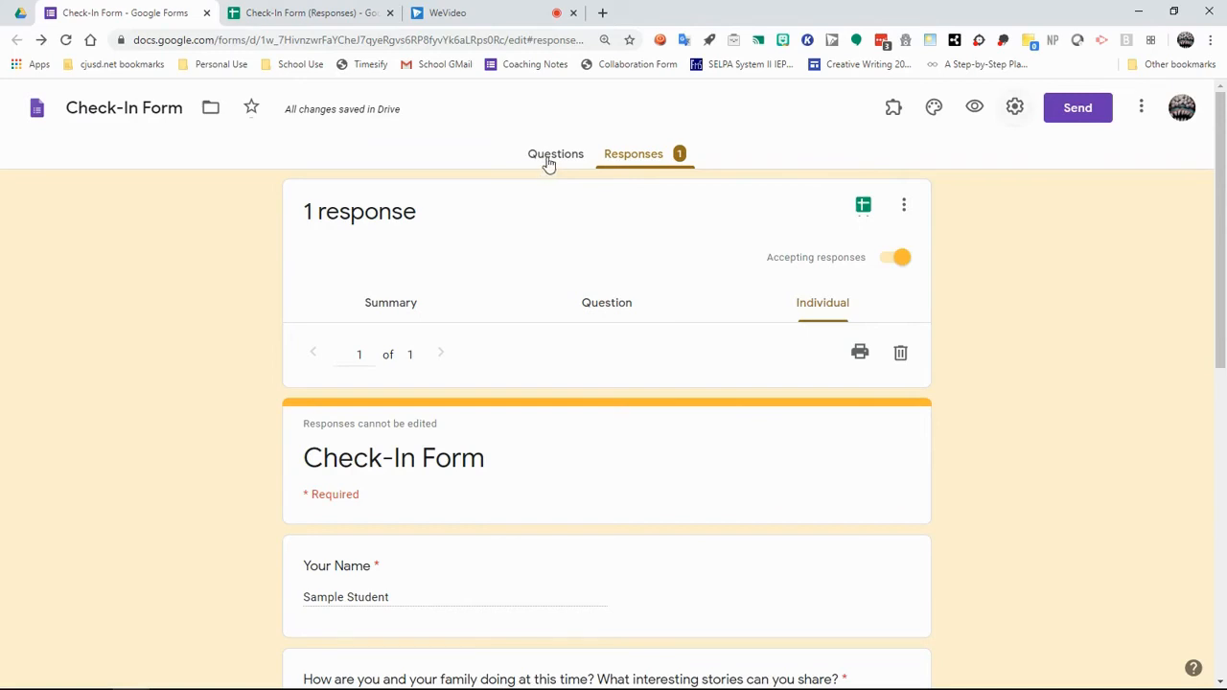
Step: Turn on email address collection and the limit of 1 response in the form's general settings
{"action": "left_click", "coordinate": [1016, 107]}
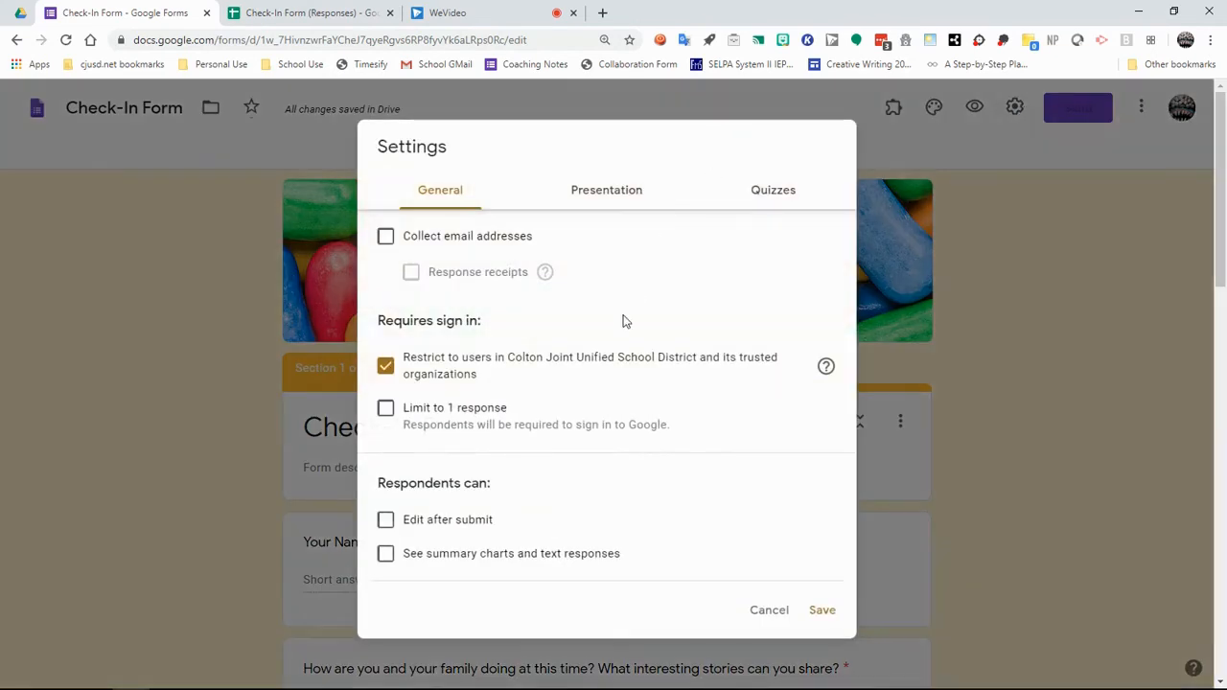
{"action": "left_click", "coordinate": [385, 238]}
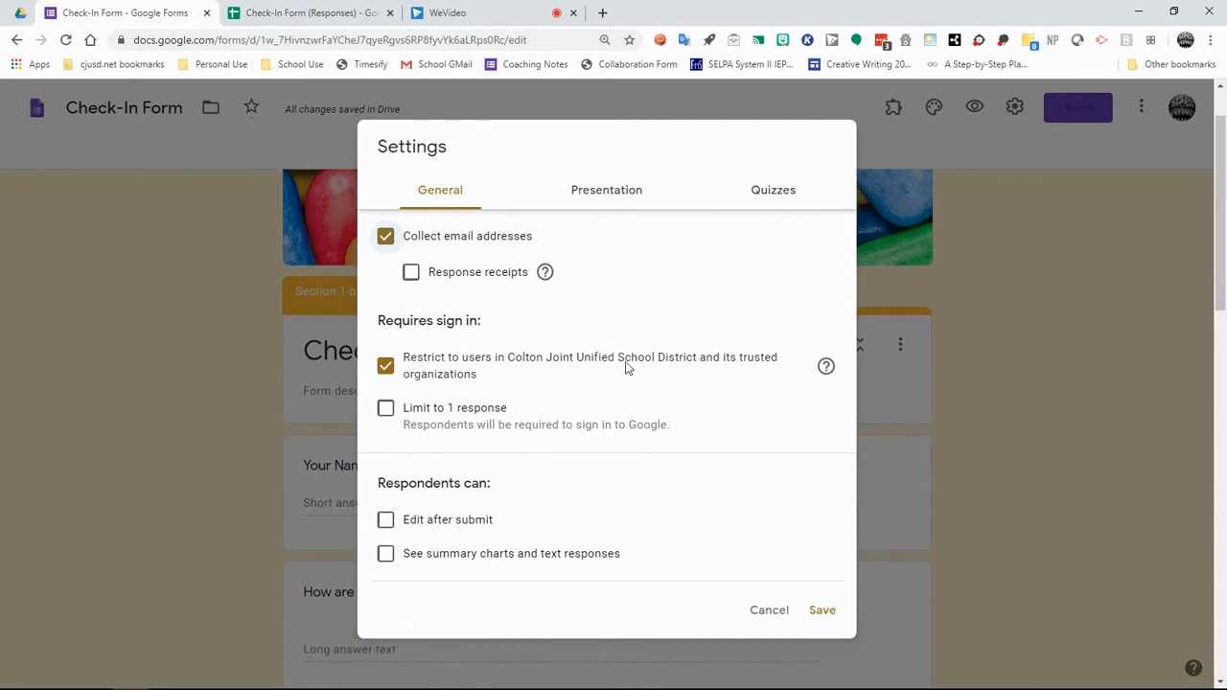
{"action": "scroll", "coordinate": [724, 342], "scroll_direction": "down", "scroll_amount": 1}
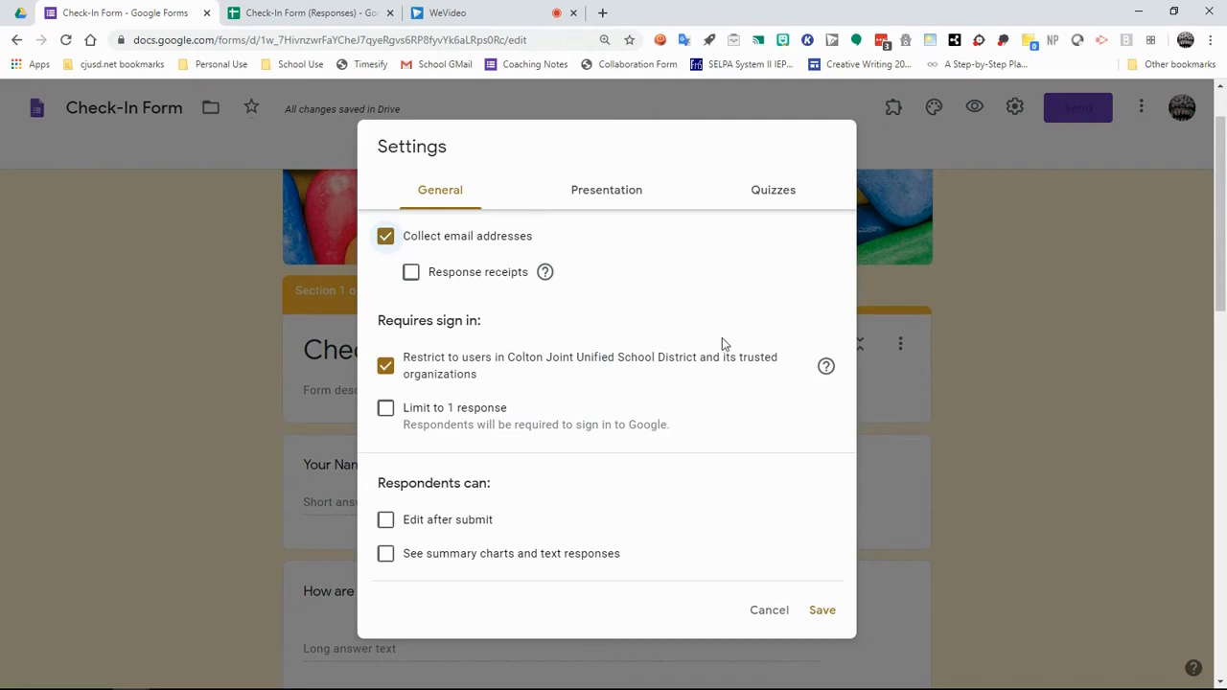
{"action": "left_click", "coordinate": [385, 409]}
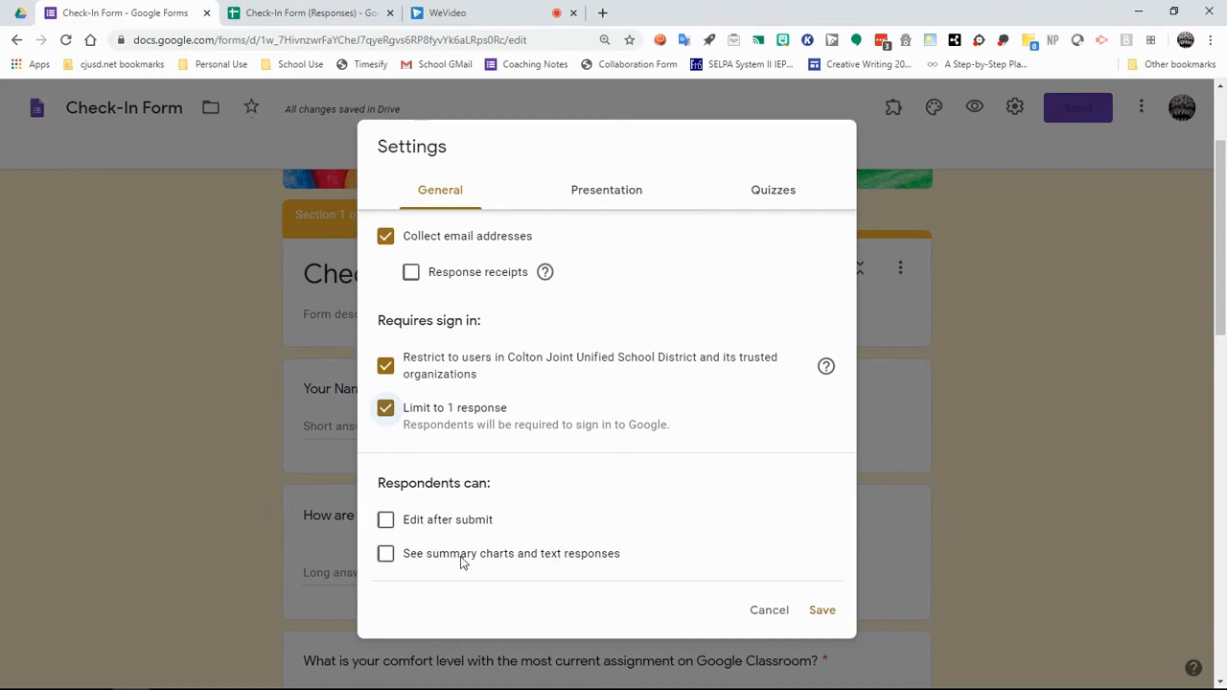
Step: Enable the progress bar and set the confirmation message to "Thanks for submitting this form! Hope you are feeling a-ok!"
{"action": "left_click", "coordinate": [600, 201]}
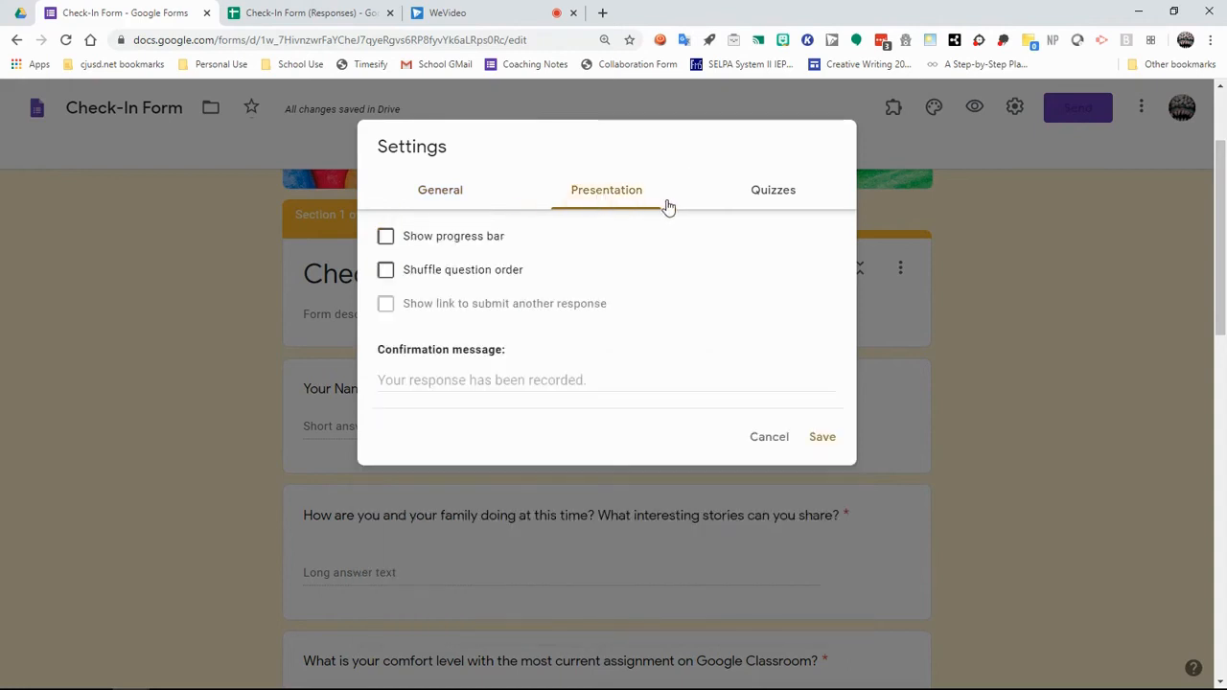
{"action": "left_click", "coordinate": [388, 240]}
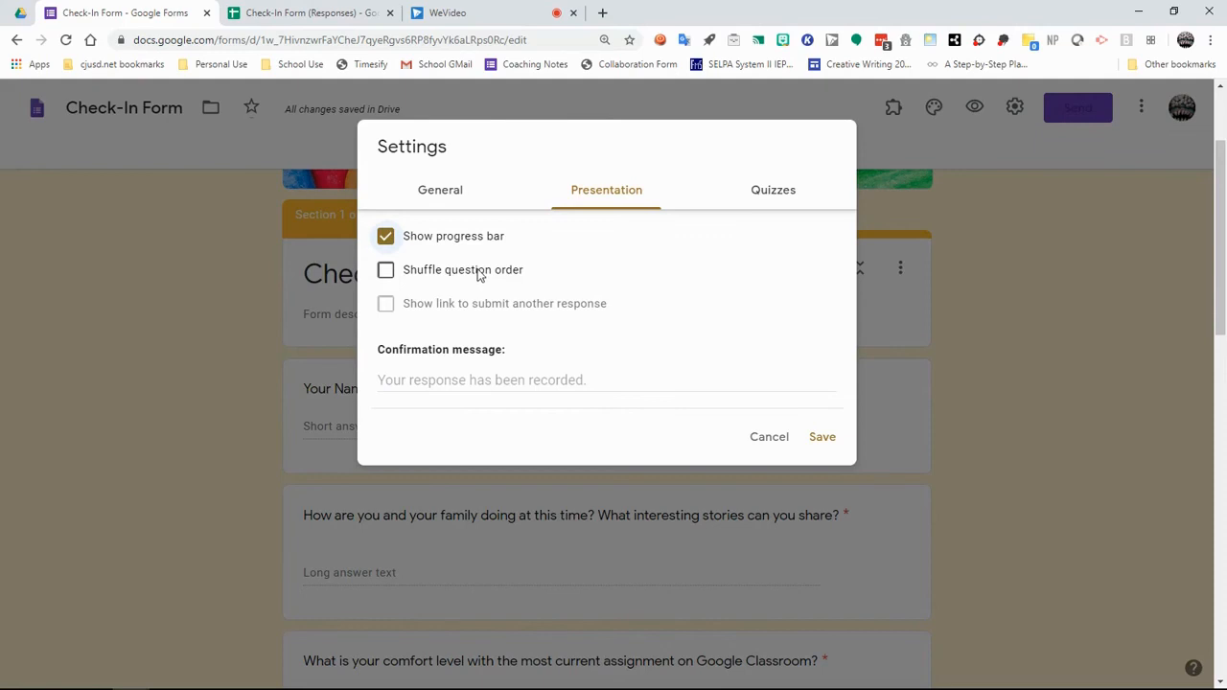
{"action": "left_click", "coordinate": [438, 381]}
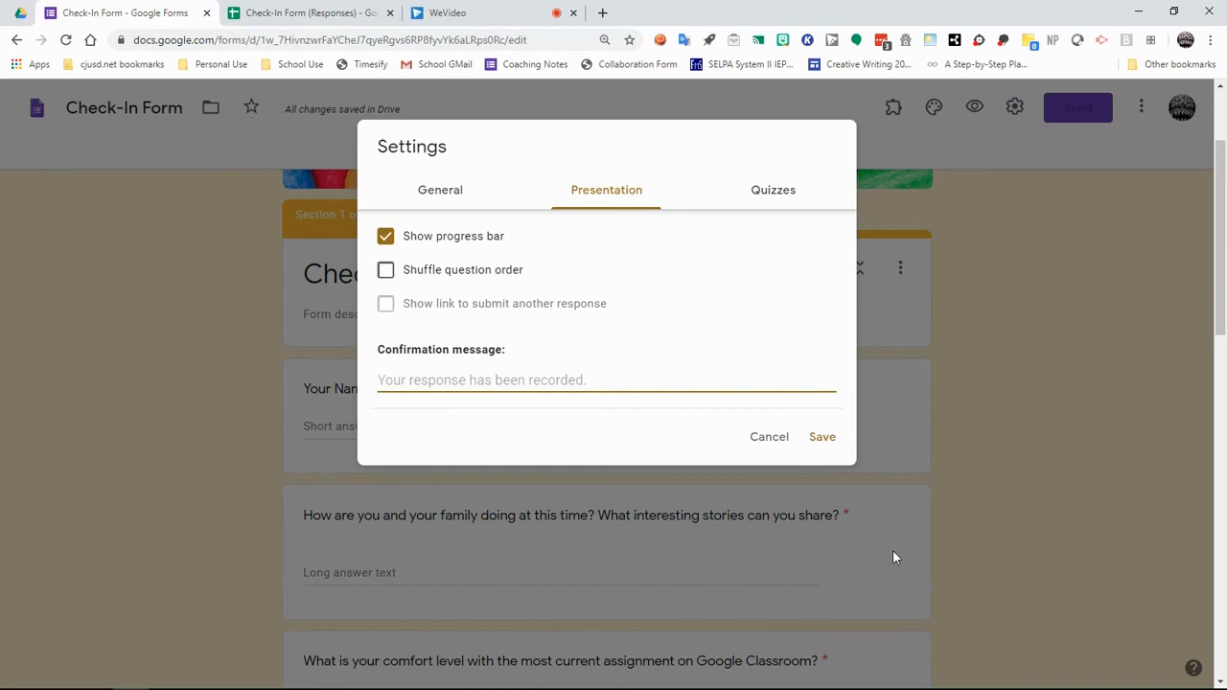
{"action": "type", "text": "Tha"}
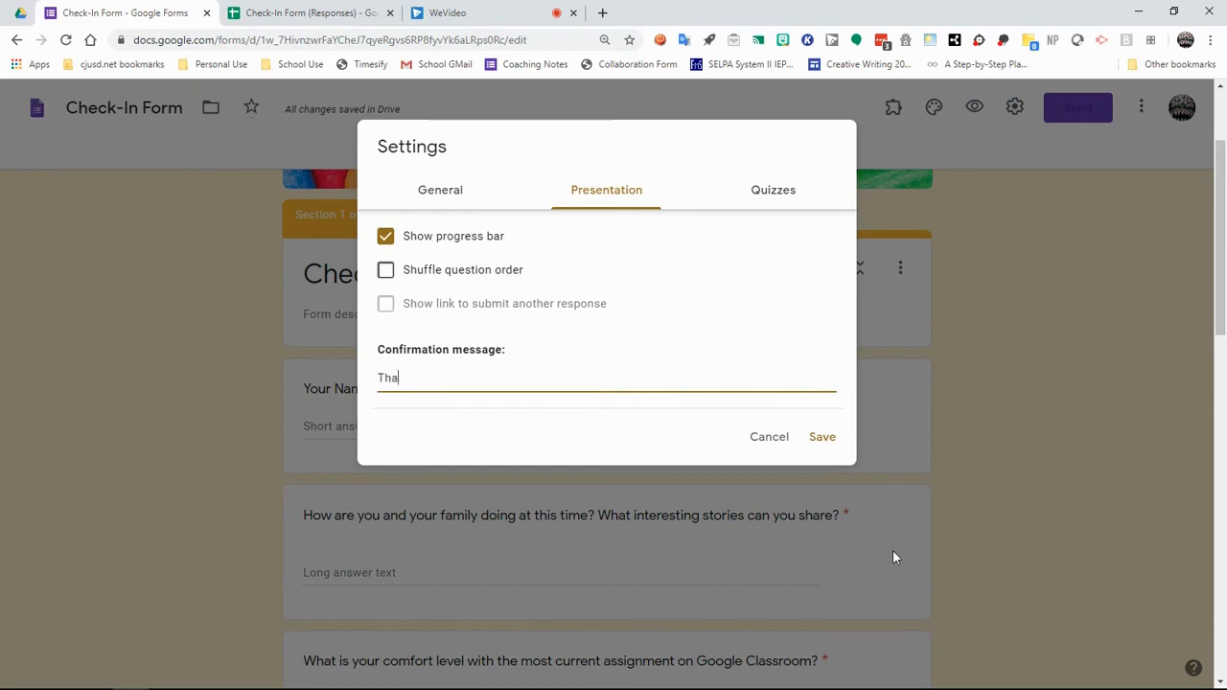
{"action": "type", "text": "nks for submitting this form"}
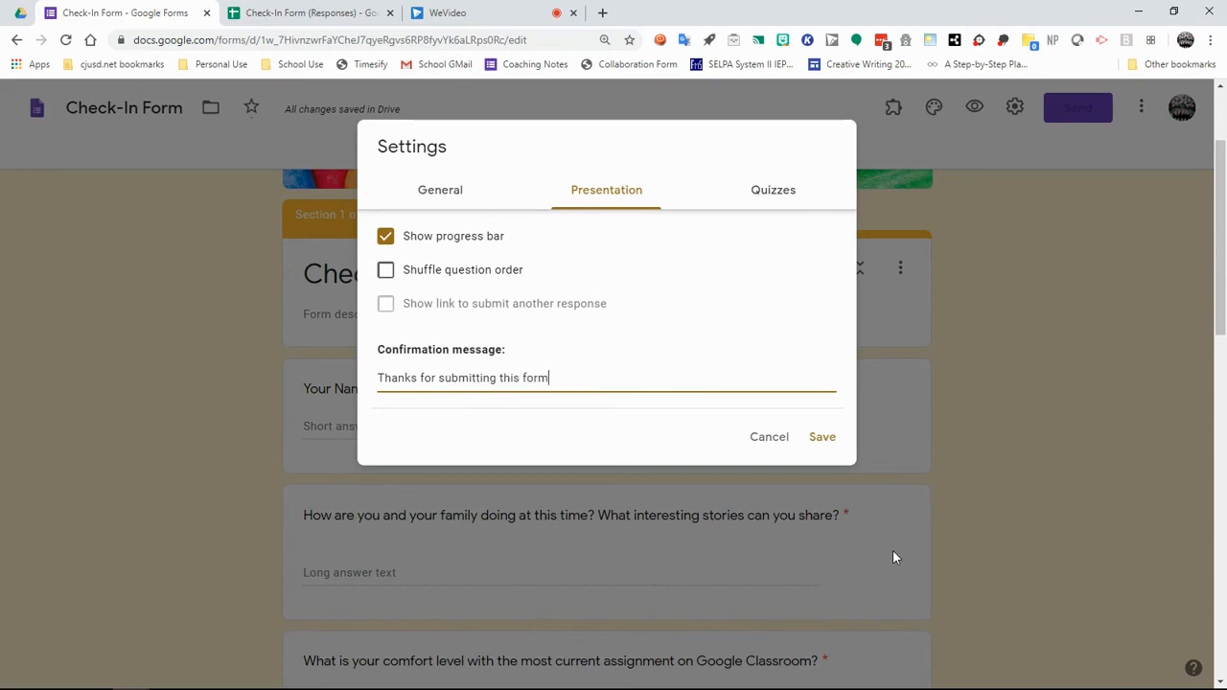
{"action": "type", "text": "! Hope you are feeling a-ok!"}
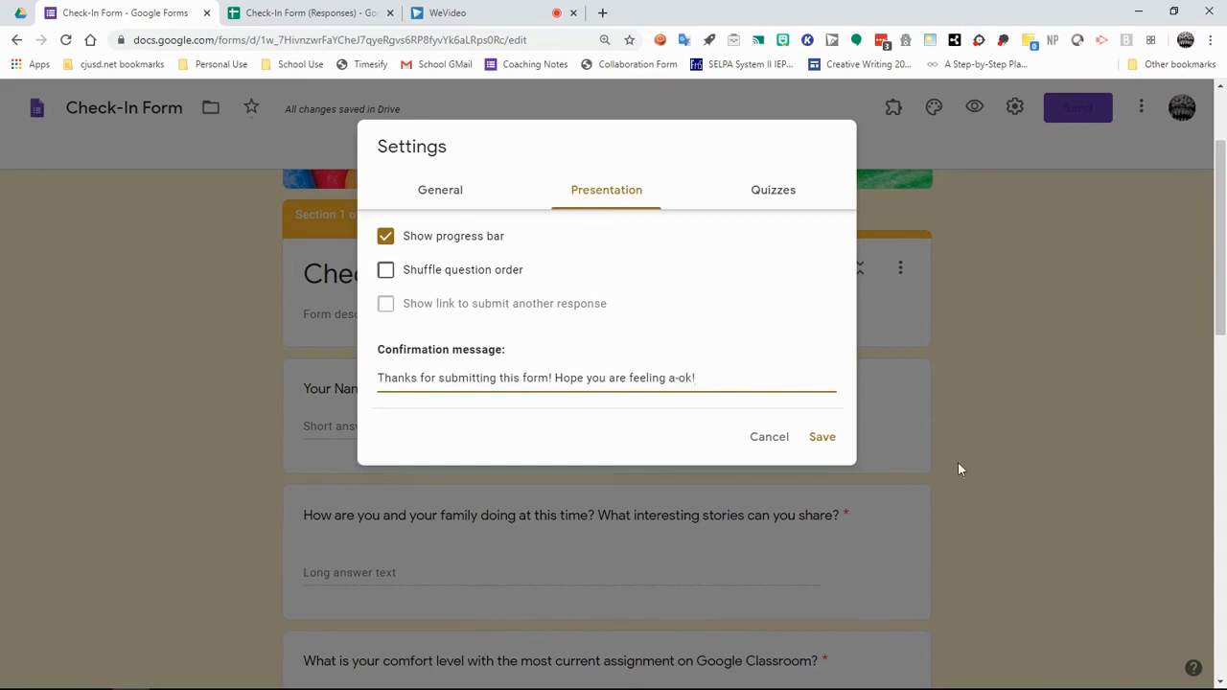
{"action": "left_click", "coordinate": [795, 193]}
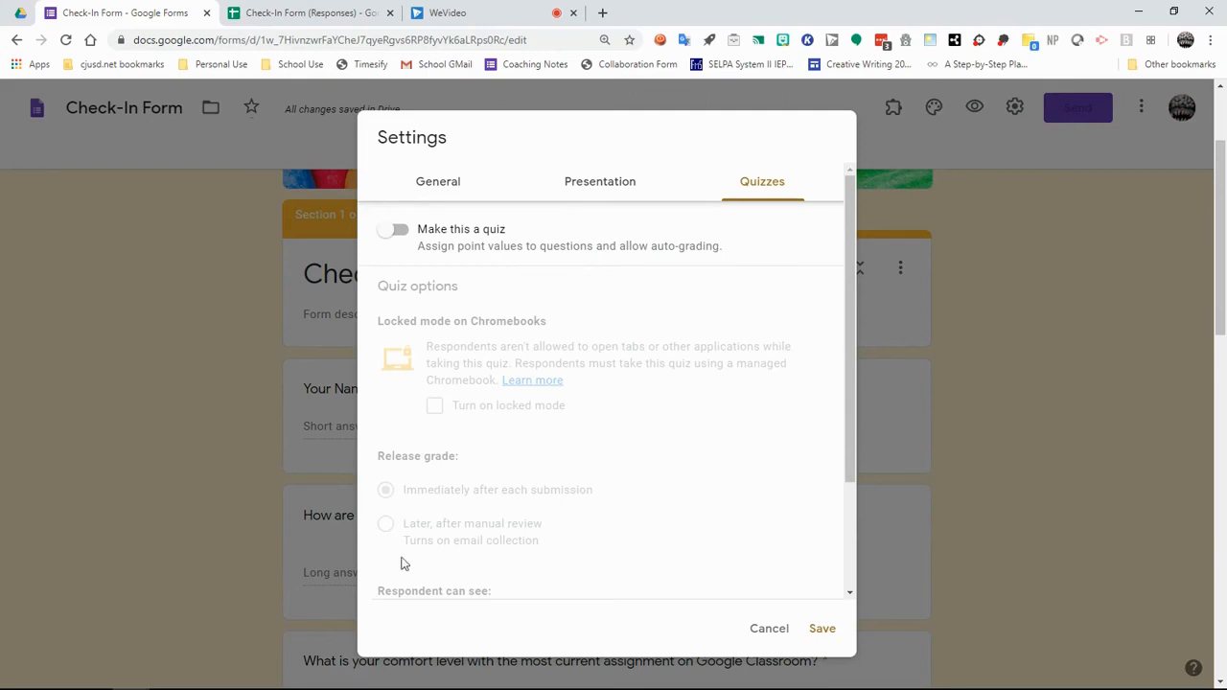
{"action": "left_click", "coordinate": [604, 195]}
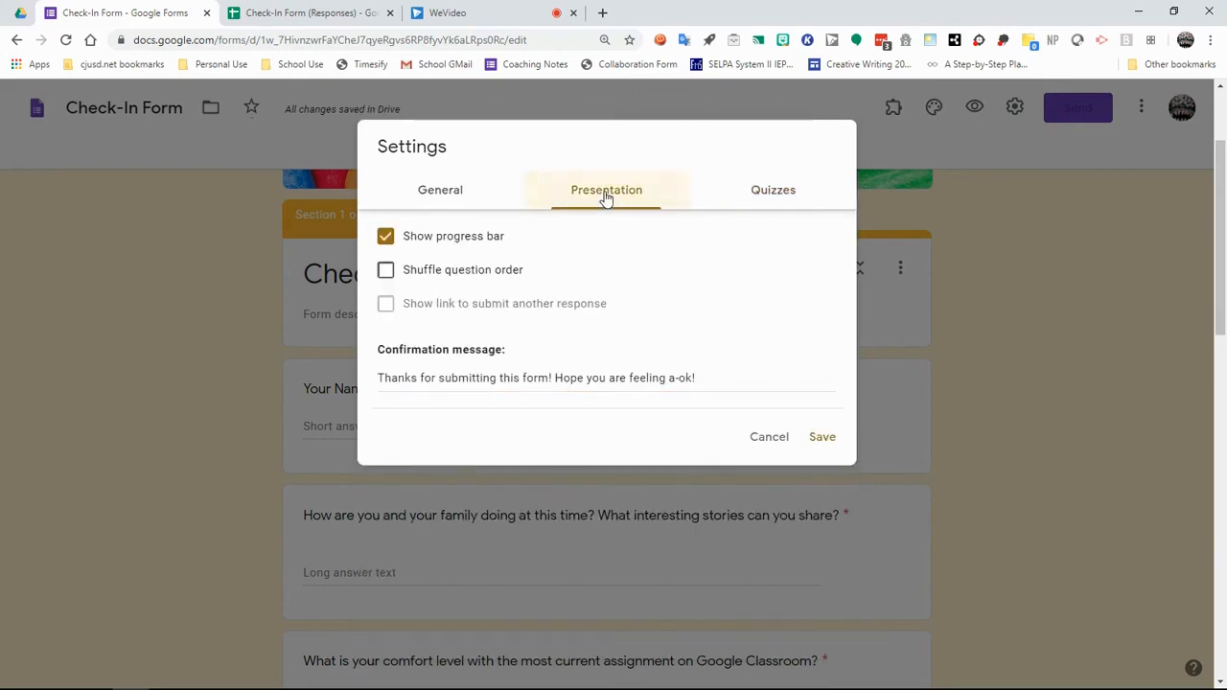
Step: Save the changed form settings and return to the beginning of the form
{"action": "left_click", "coordinate": [823, 437]}
{"action": "scroll", "coordinate": [821, 436], "scroll_direction": "up", "scroll_amount": 2}
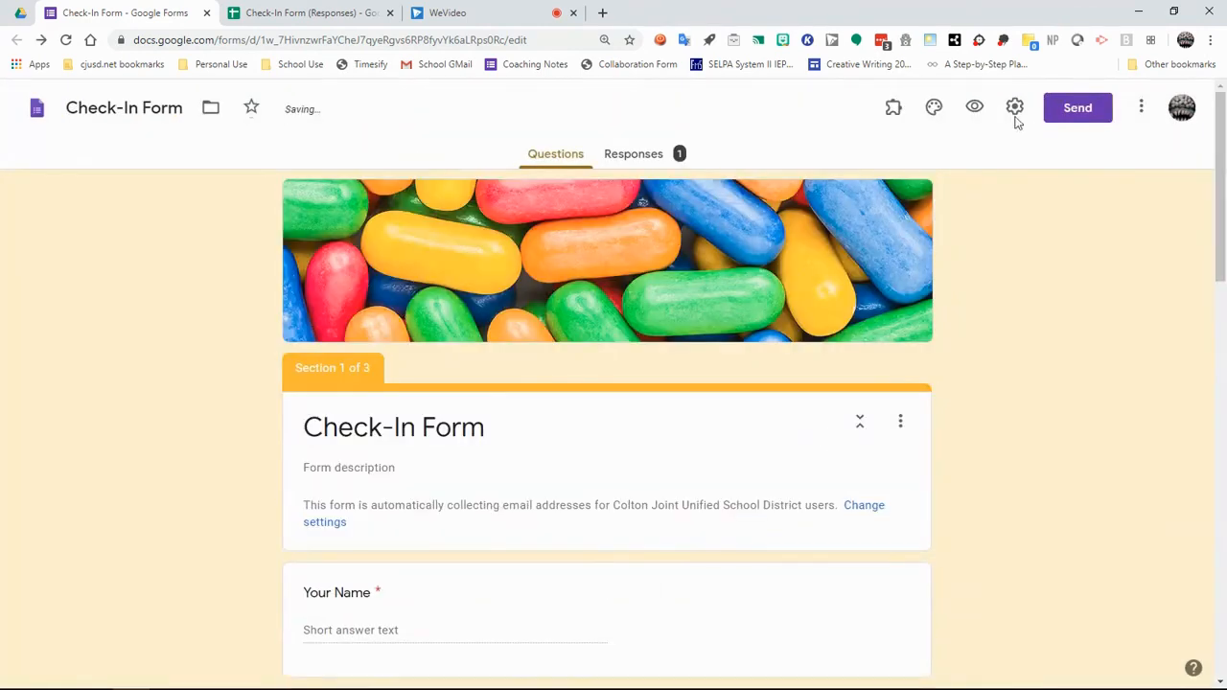
Step: Bring up the form's sending options and shorten the URL of its shareable link
{"action": "left_click", "coordinate": [1089, 109]}
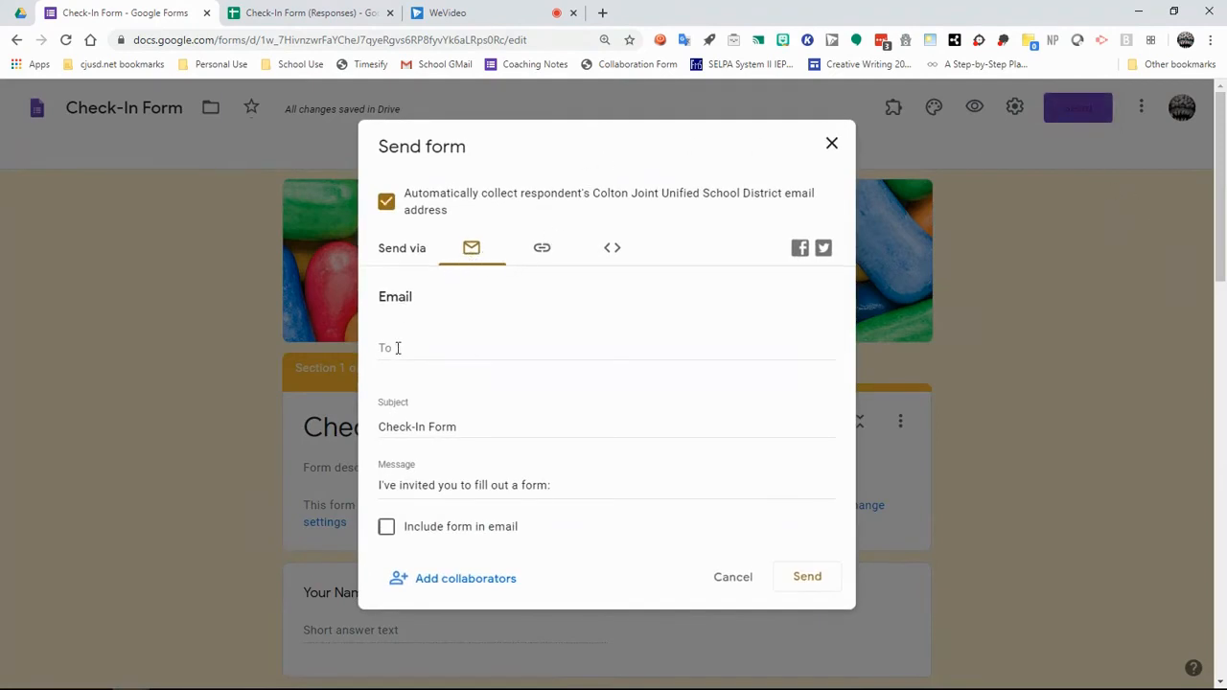
{"action": "left_click", "coordinate": [544, 247]}
{"action": "left_click", "coordinate": [386, 356]}
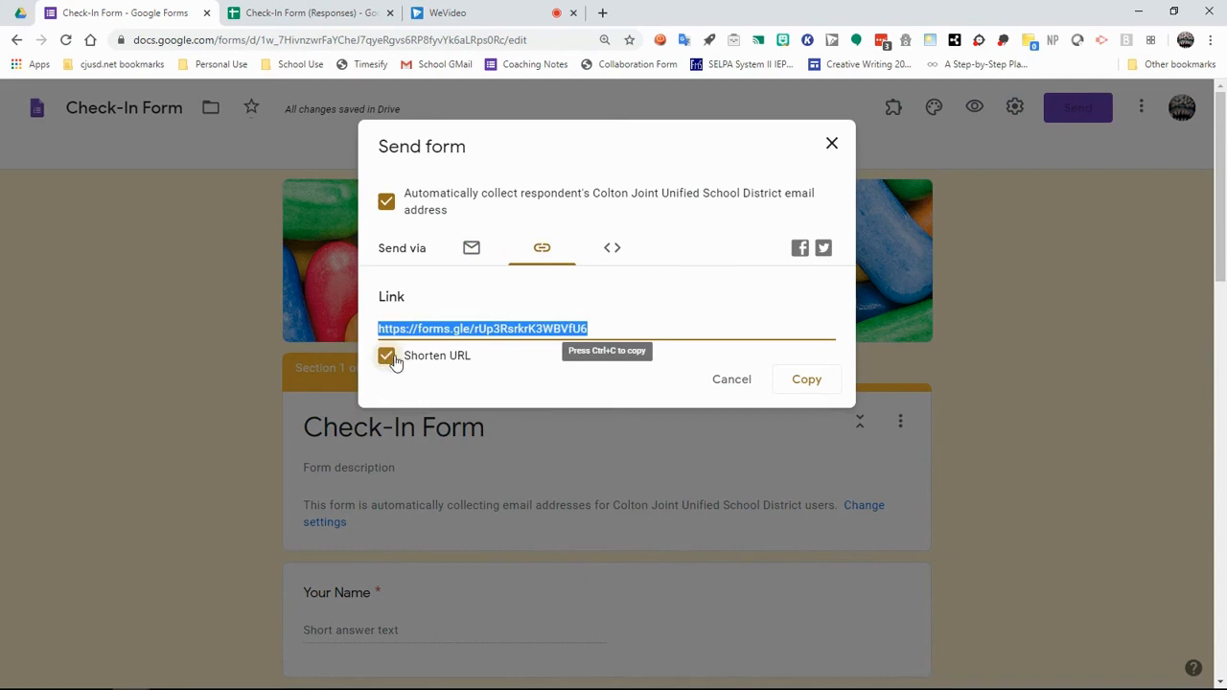
Step: Review the form's embed HTML, link and email sending options
{"action": "left_click", "coordinate": [613, 252]}
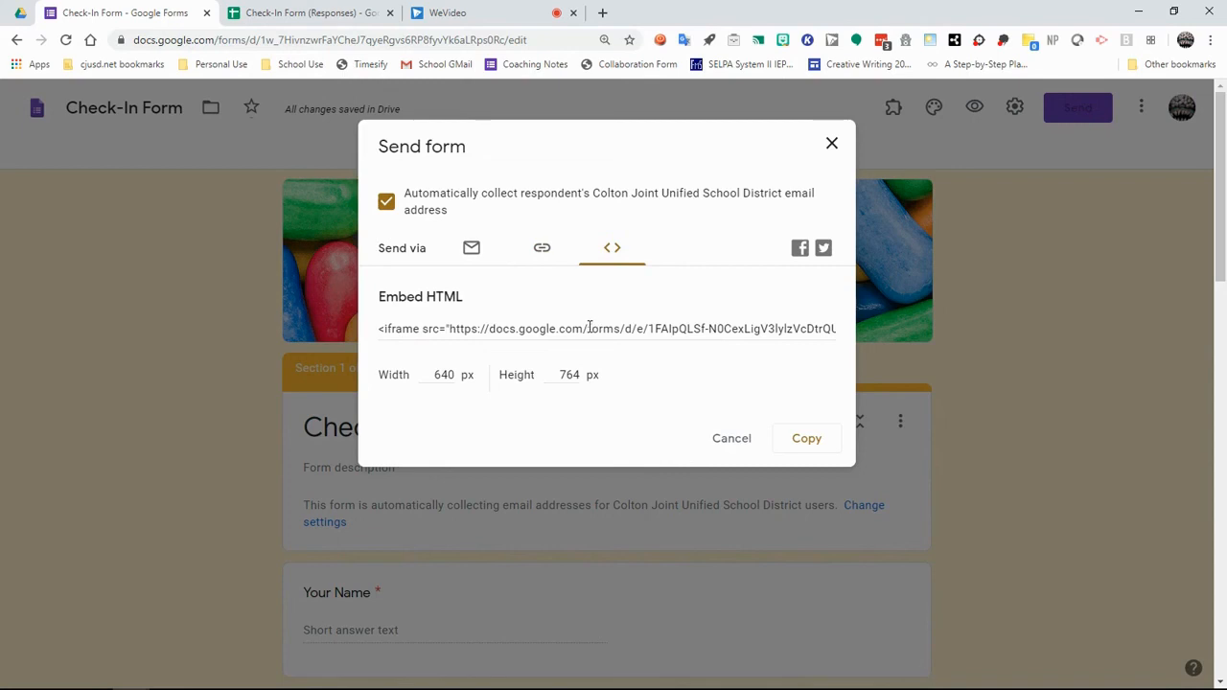
{"action": "left_click", "coordinate": [542, 252]}
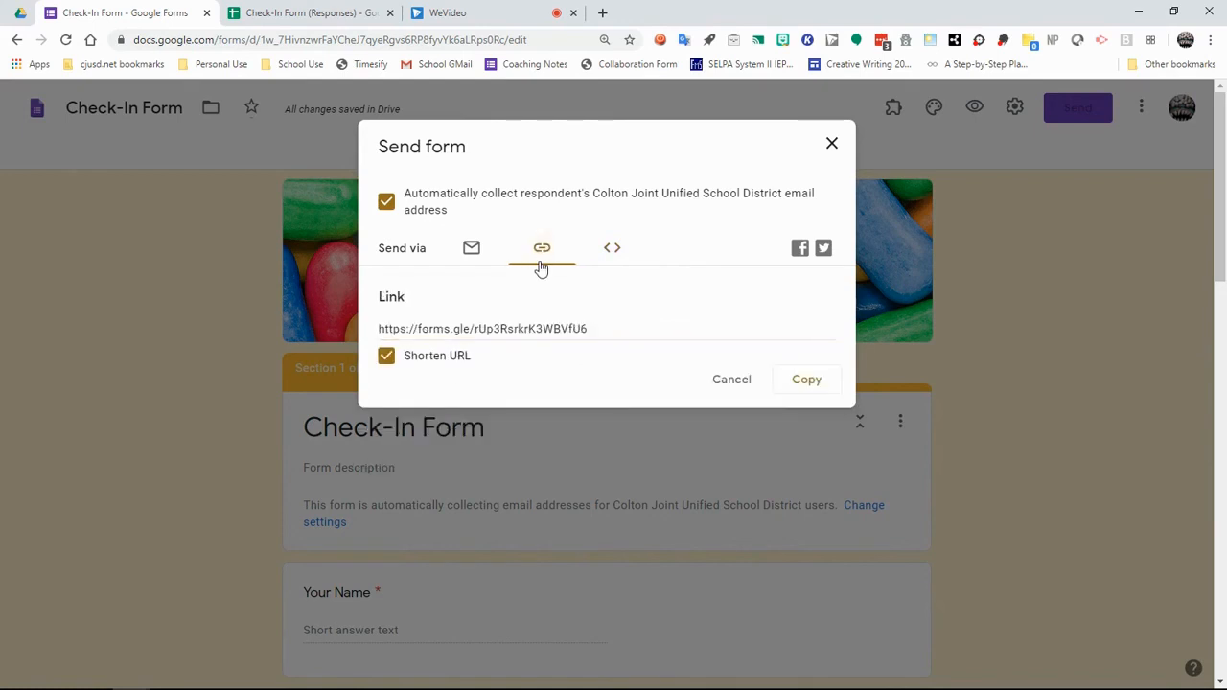
{"action": "left_click", "coordinate": [471, 249]}
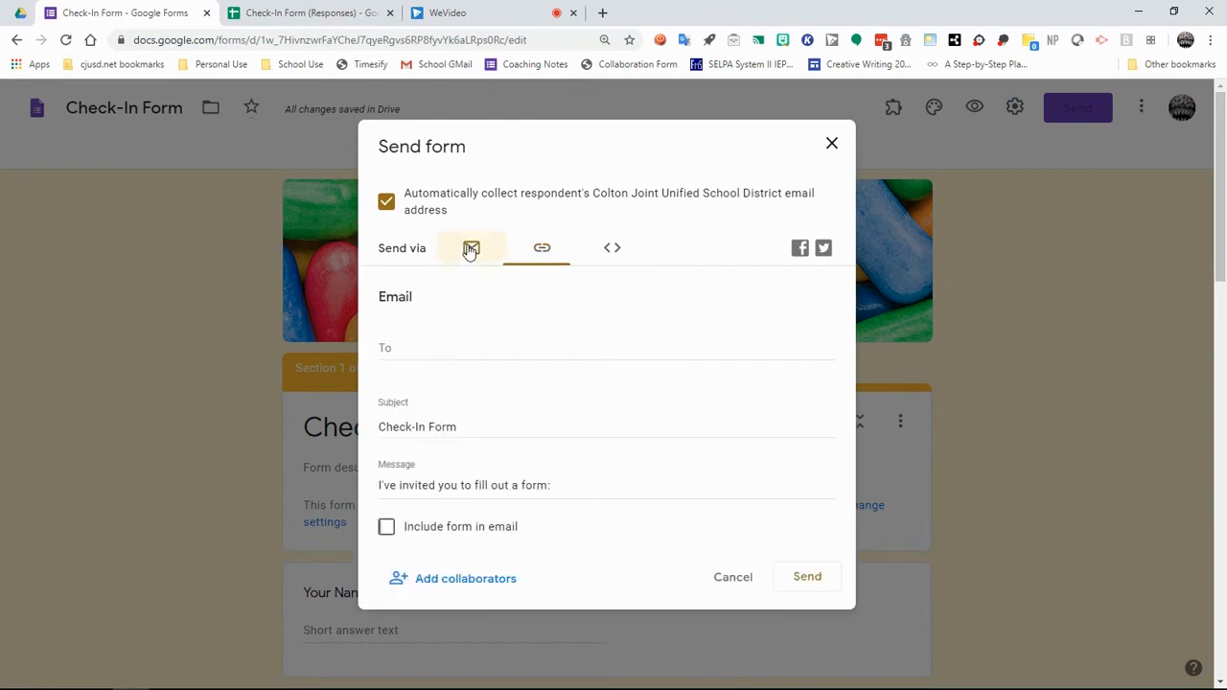
Step: Examine the form's collaborator sharing settings and the invitation options, then return to the form without inviting anyone
{"action": "left_click", "coordinate": [446, 582]}
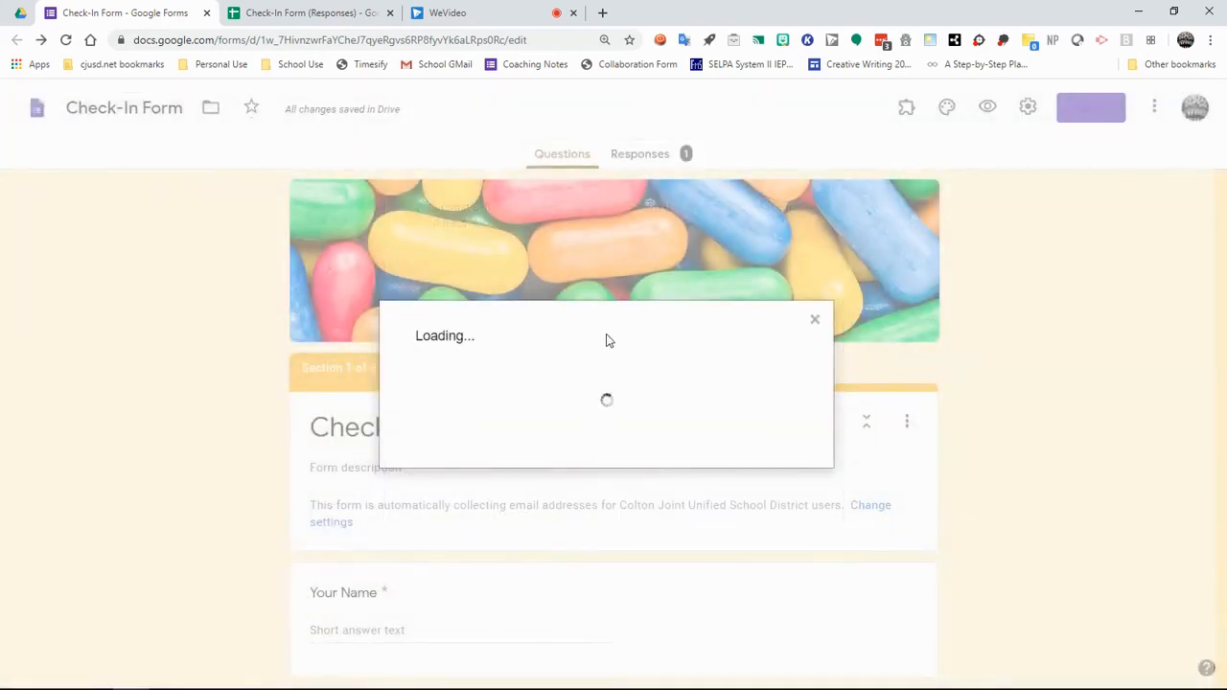
{"action": "left_click", "coordinate": [478, 531]}
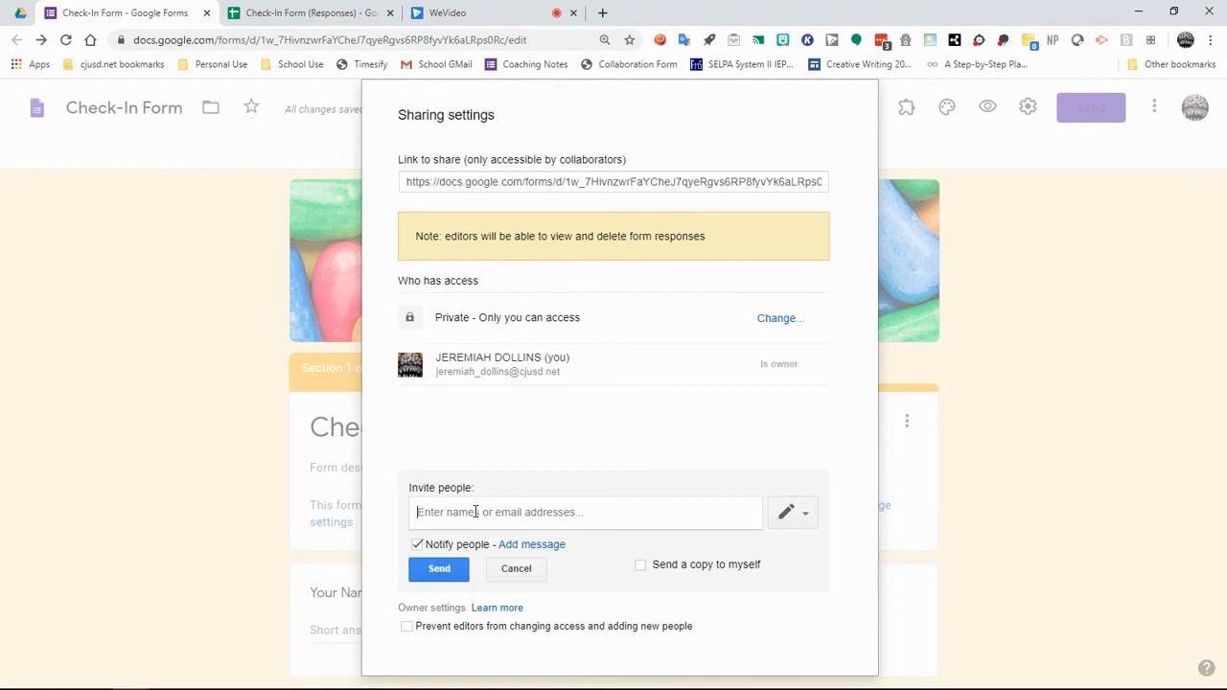
{"action": "left_click", "coordinate": [532, 572]}
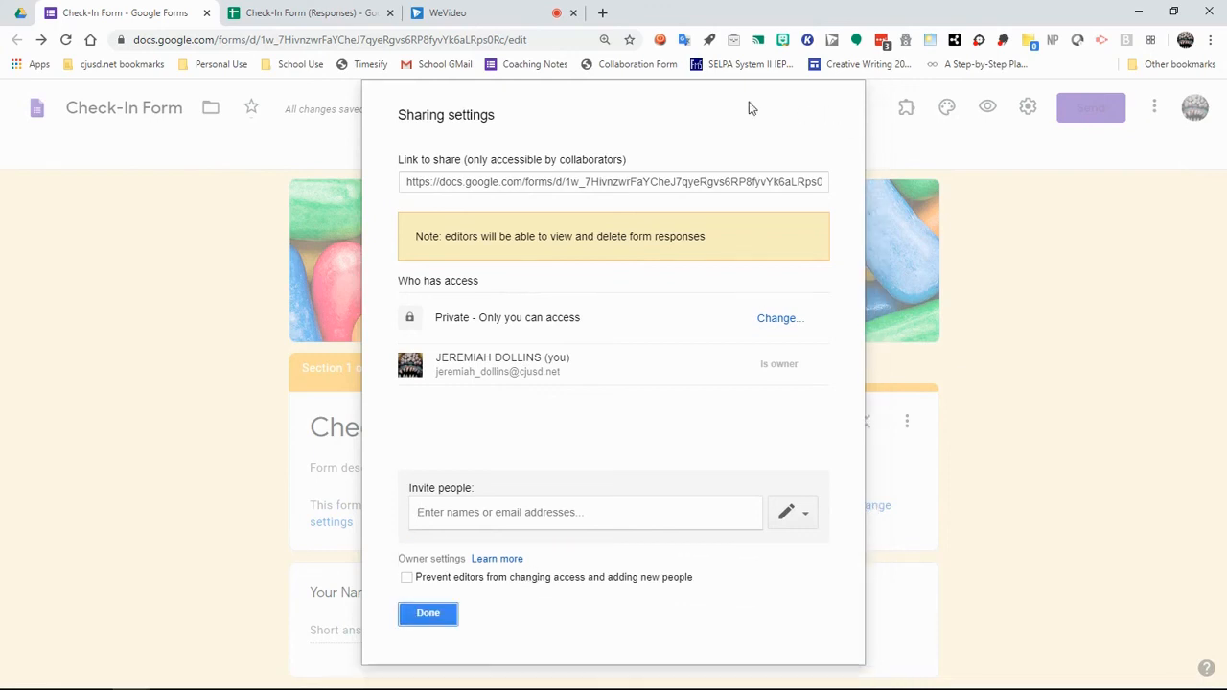
{"action": "left_click", "coordinate": [428, 617]}
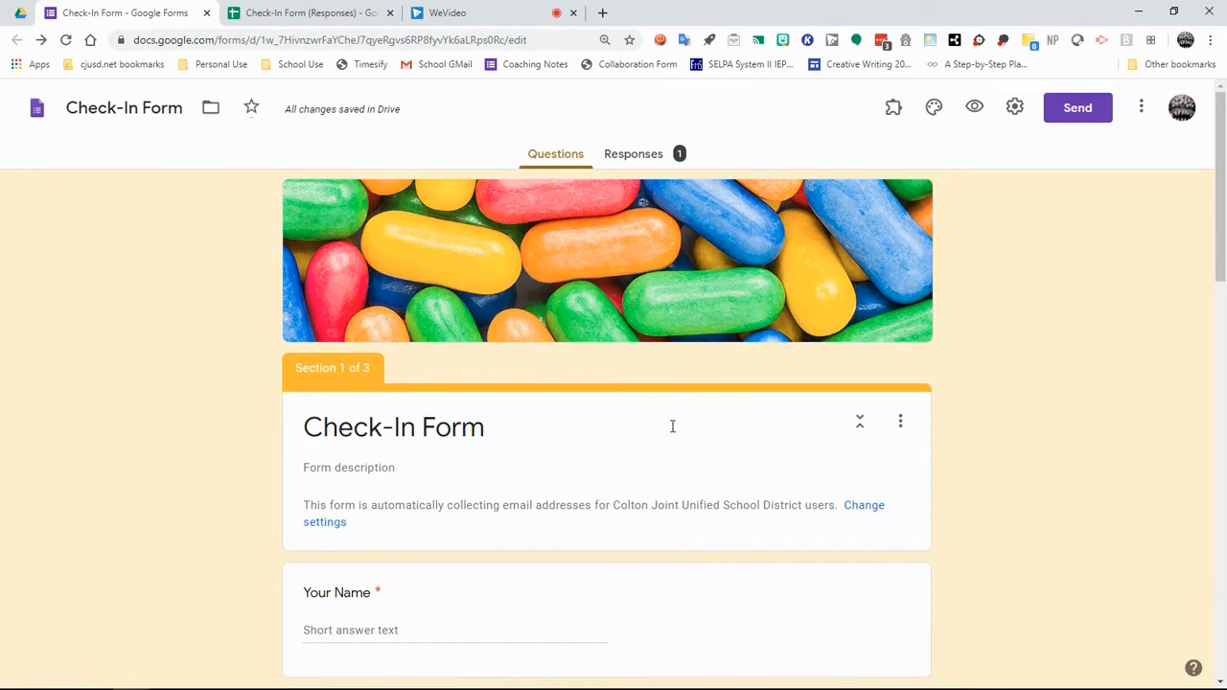
{"action": "scroll", "coordinate": [624, 428], "scroll_direction": "down", "scroll_amount": 2}
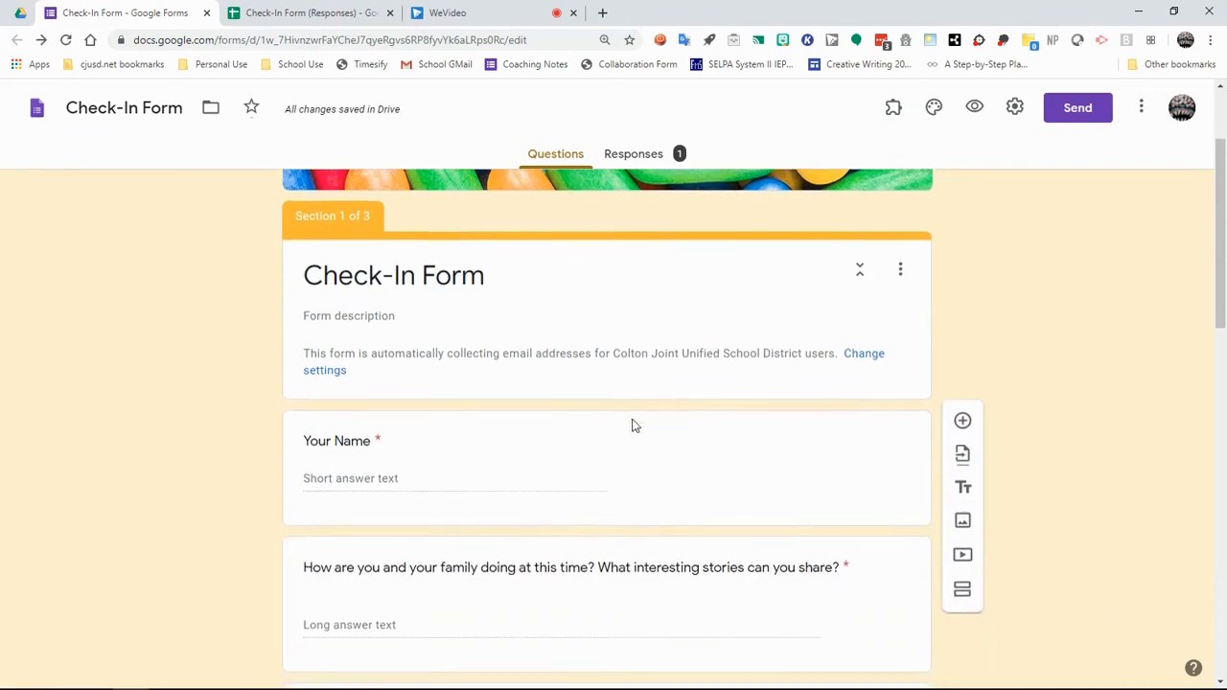